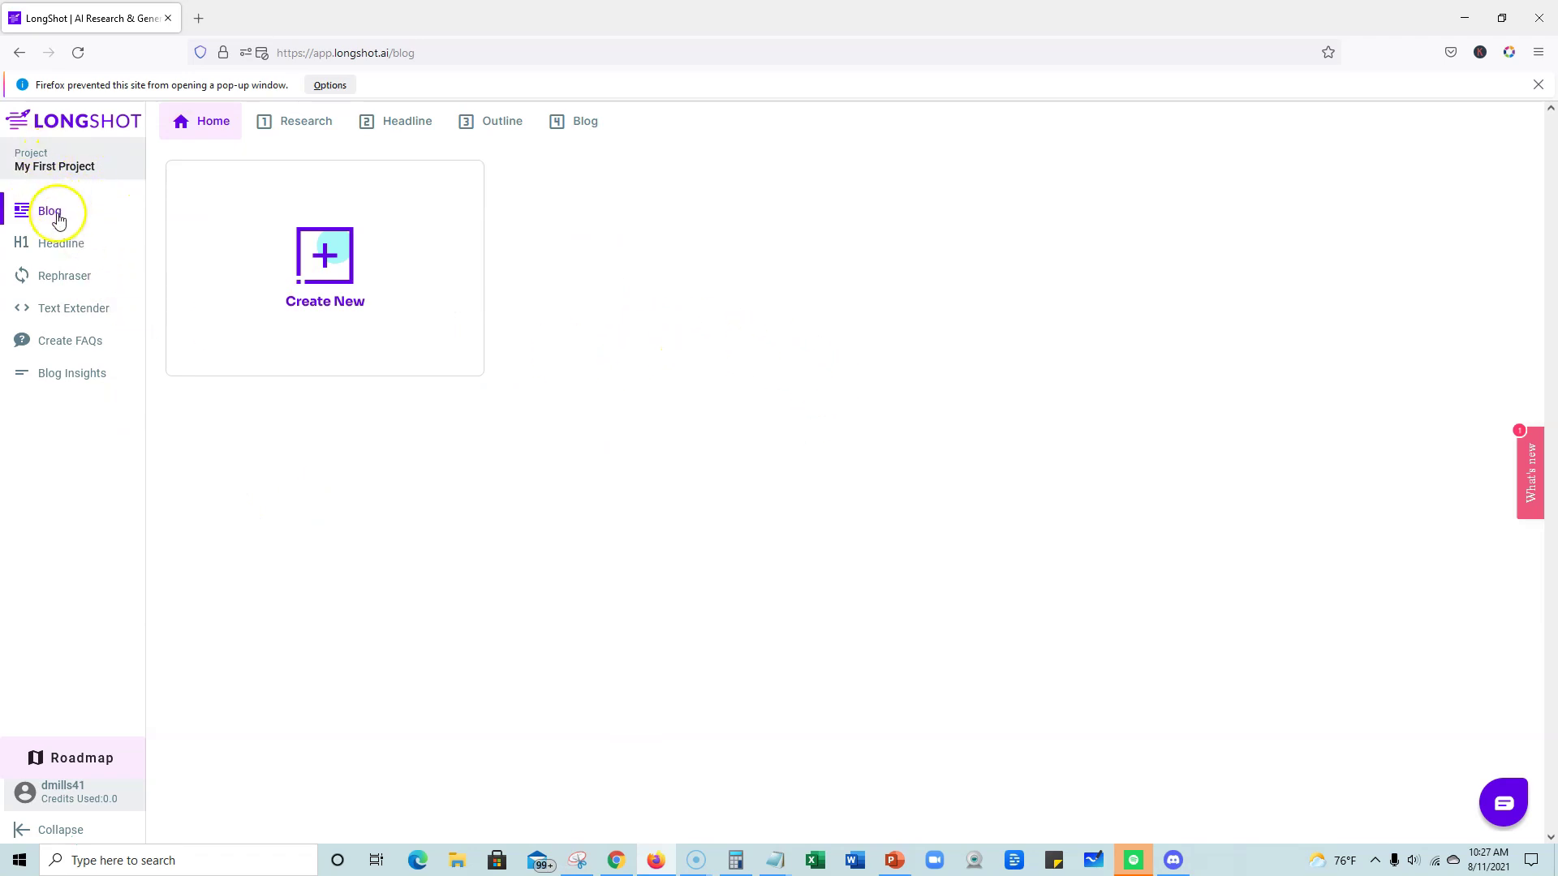
Step: Look over the input fields and options of the Headline and Rephraser tools
click(69, 247)
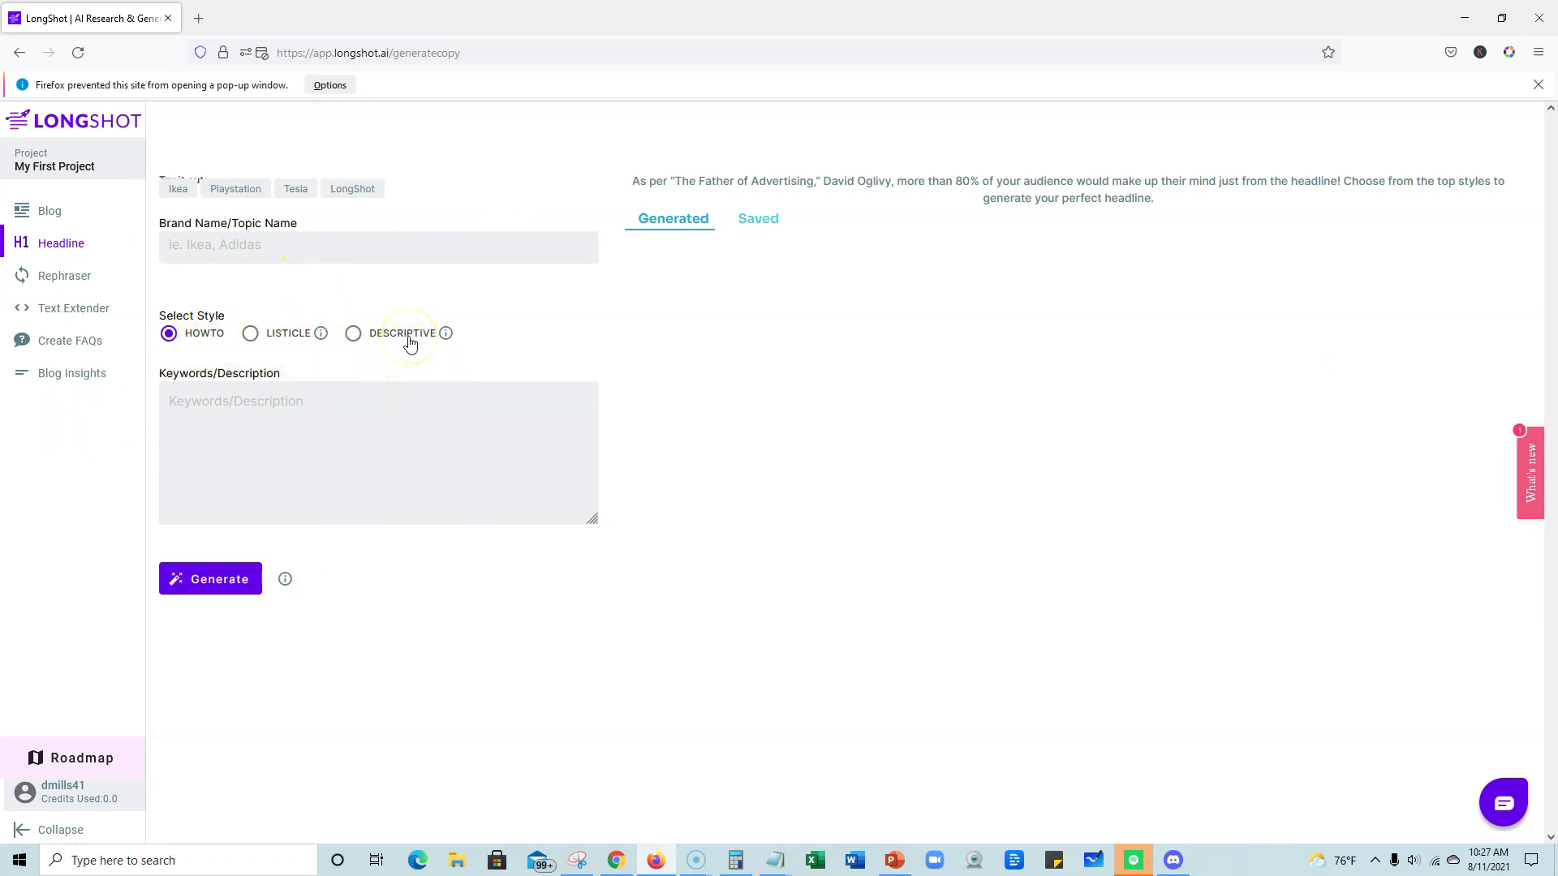
click(52, 276)
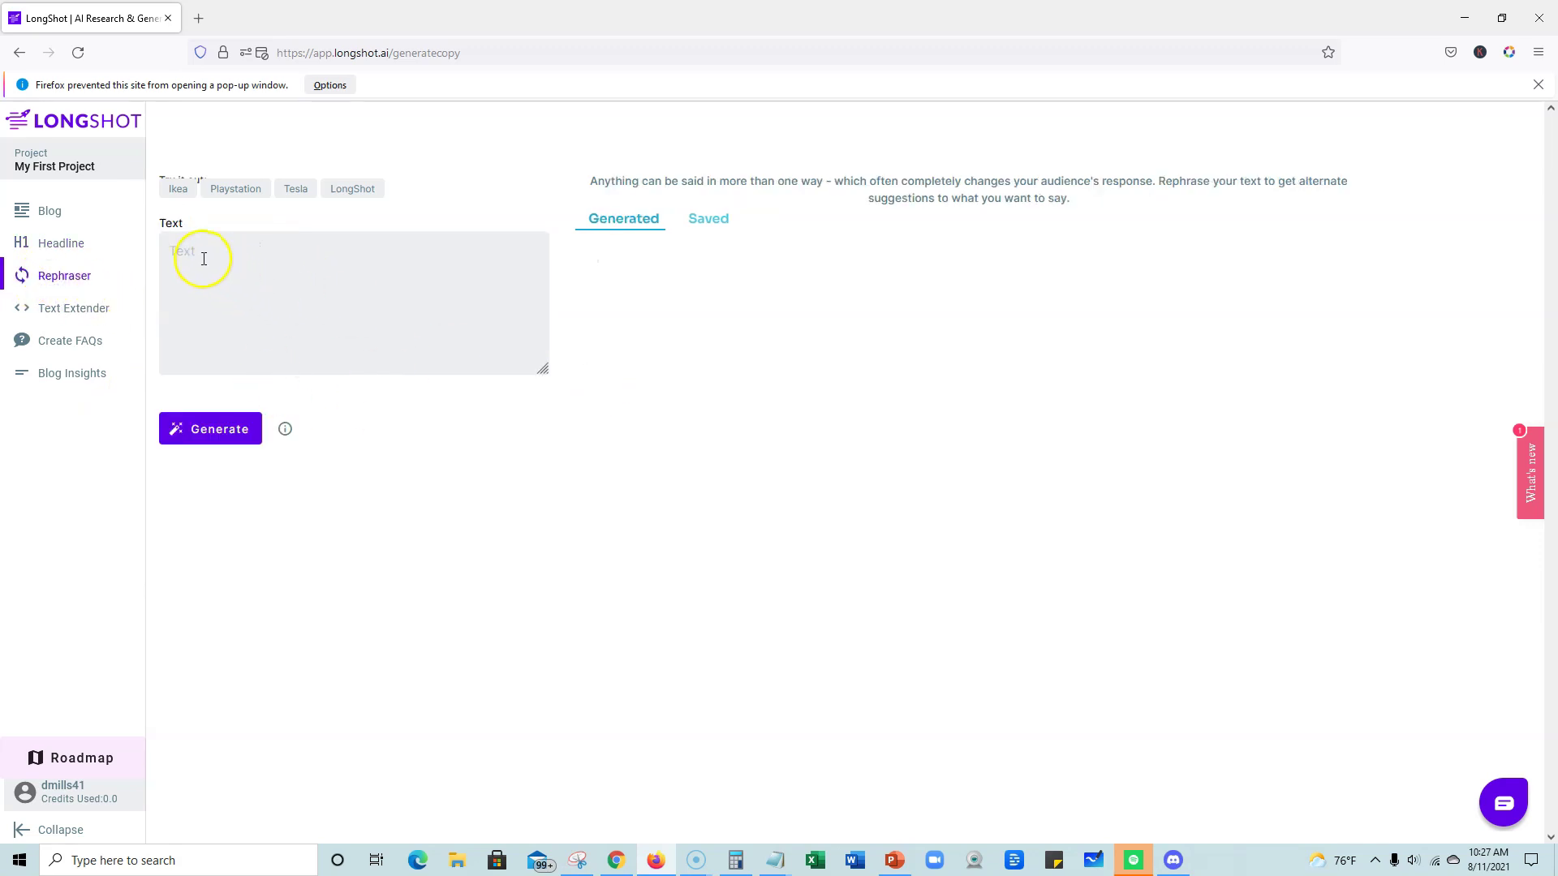
click(314, 250)
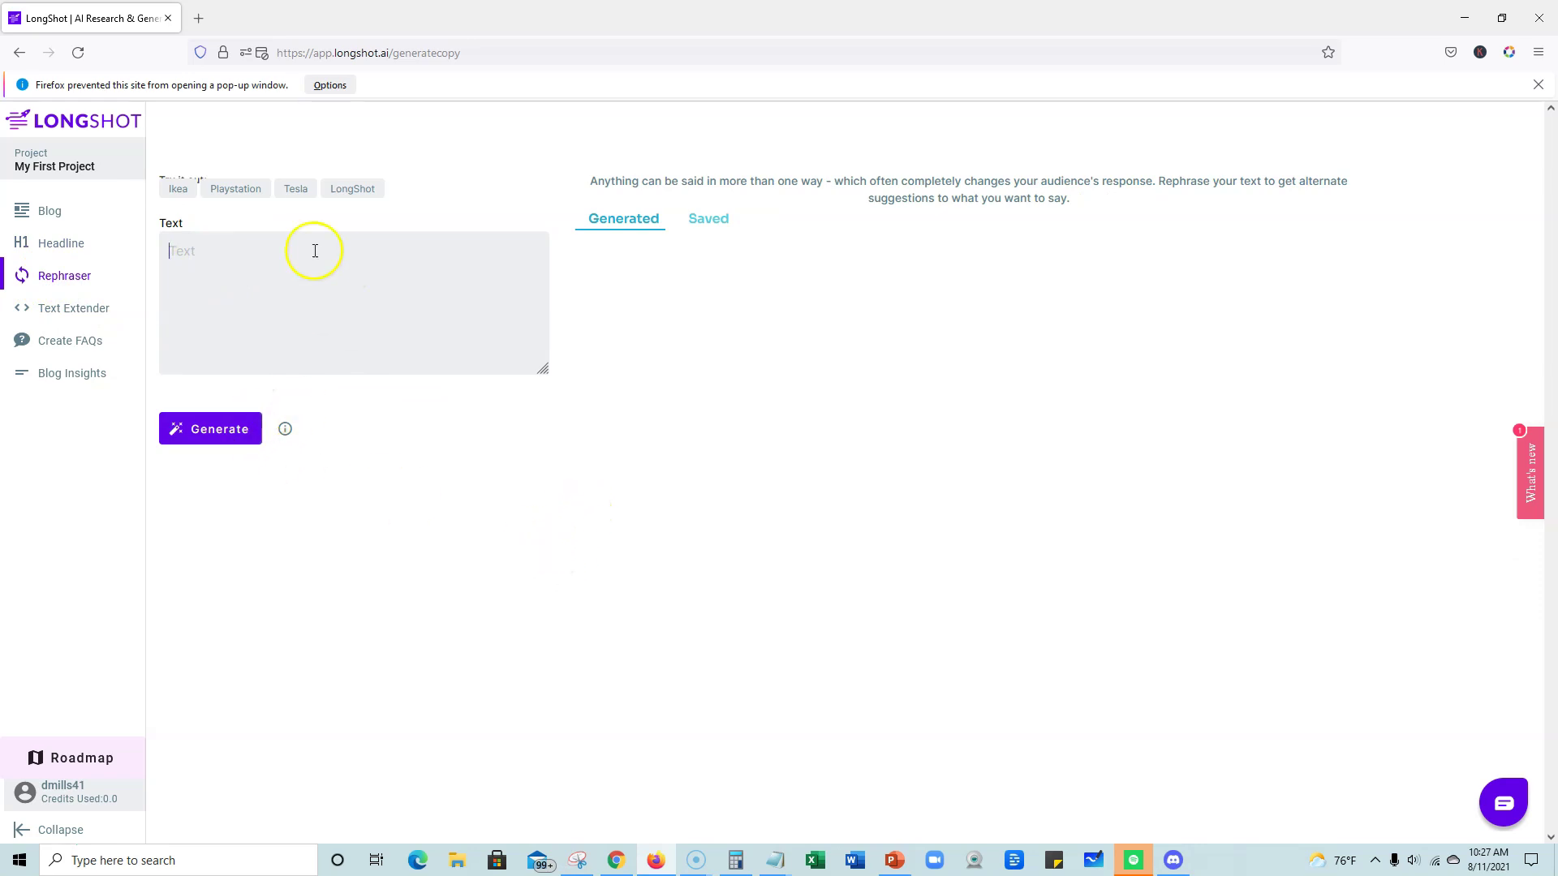
Step: Open the Text Extender tool and set its generation length to Long
click(78, 316)
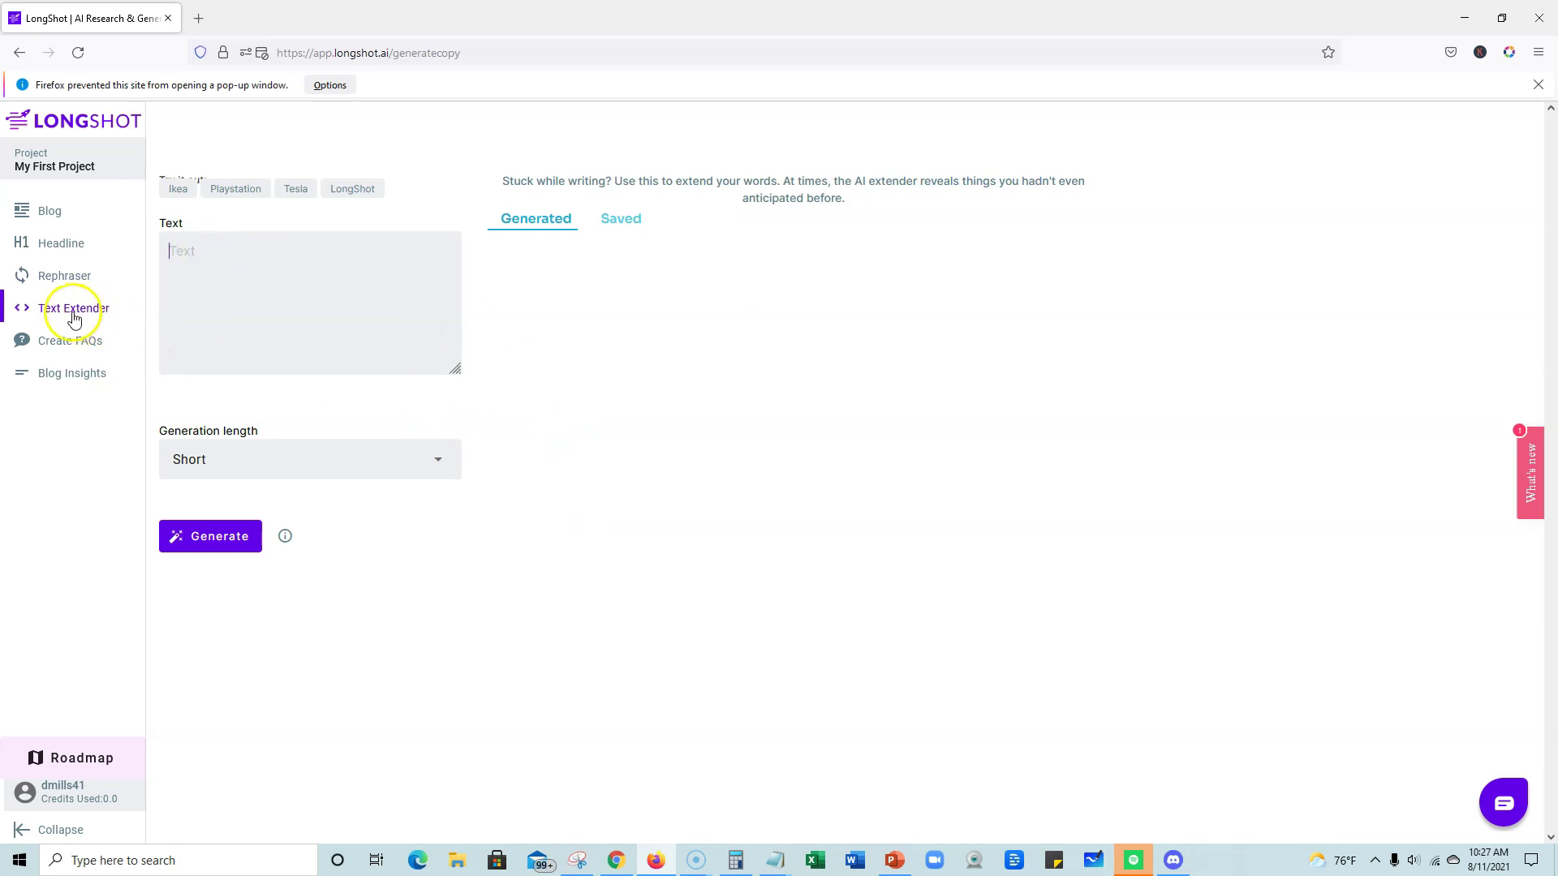
click(365, 458)
click(258, 498)
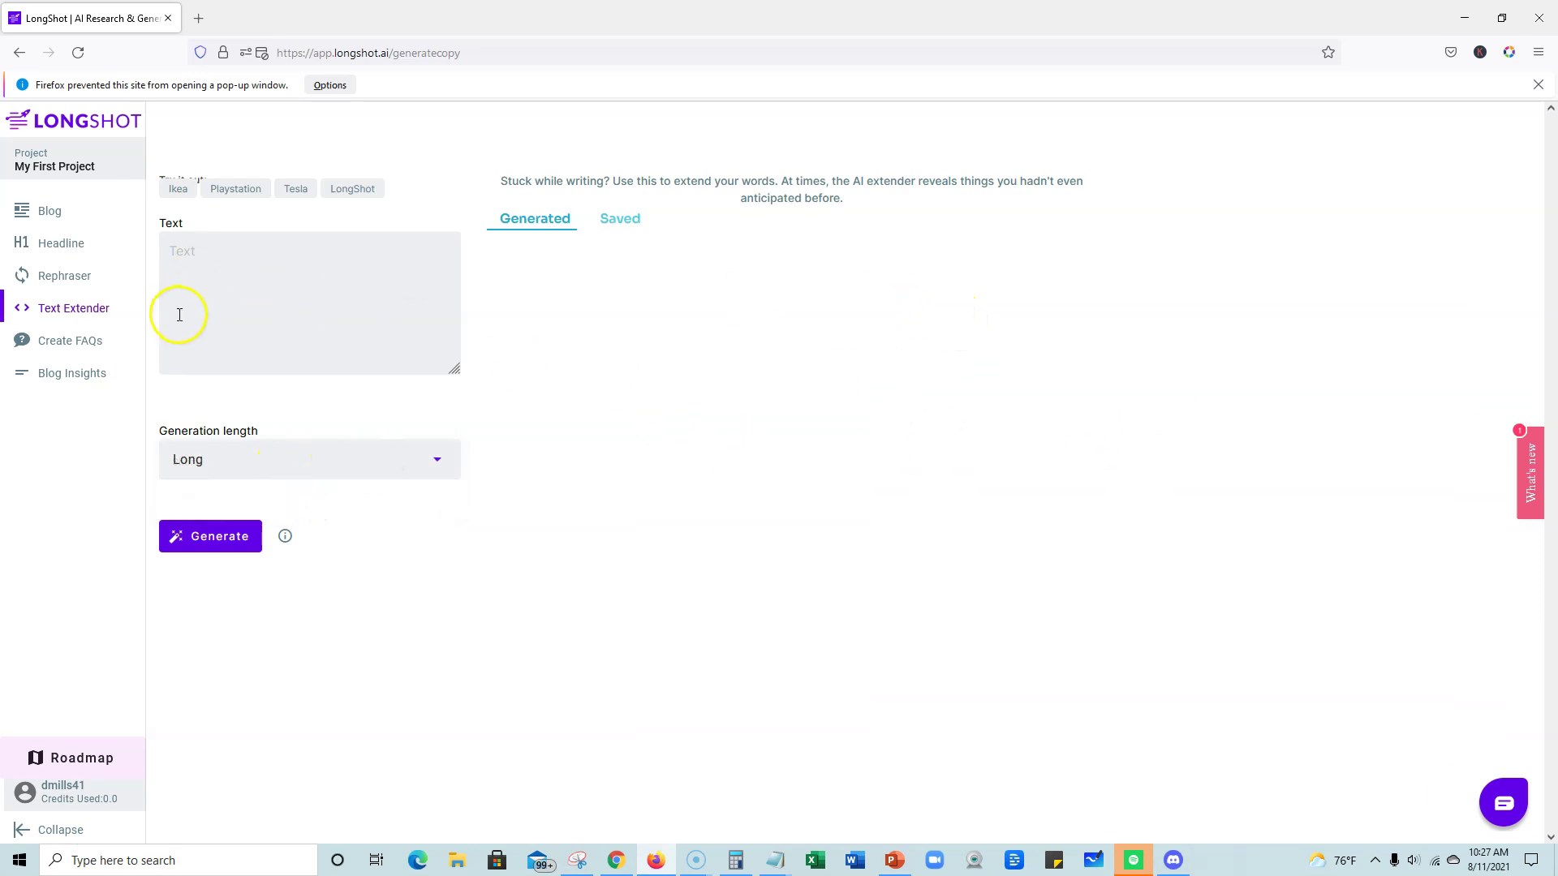
Step: Generate FAQs for the question text "lose weight fast" and read through the generated list
click(87, 345)
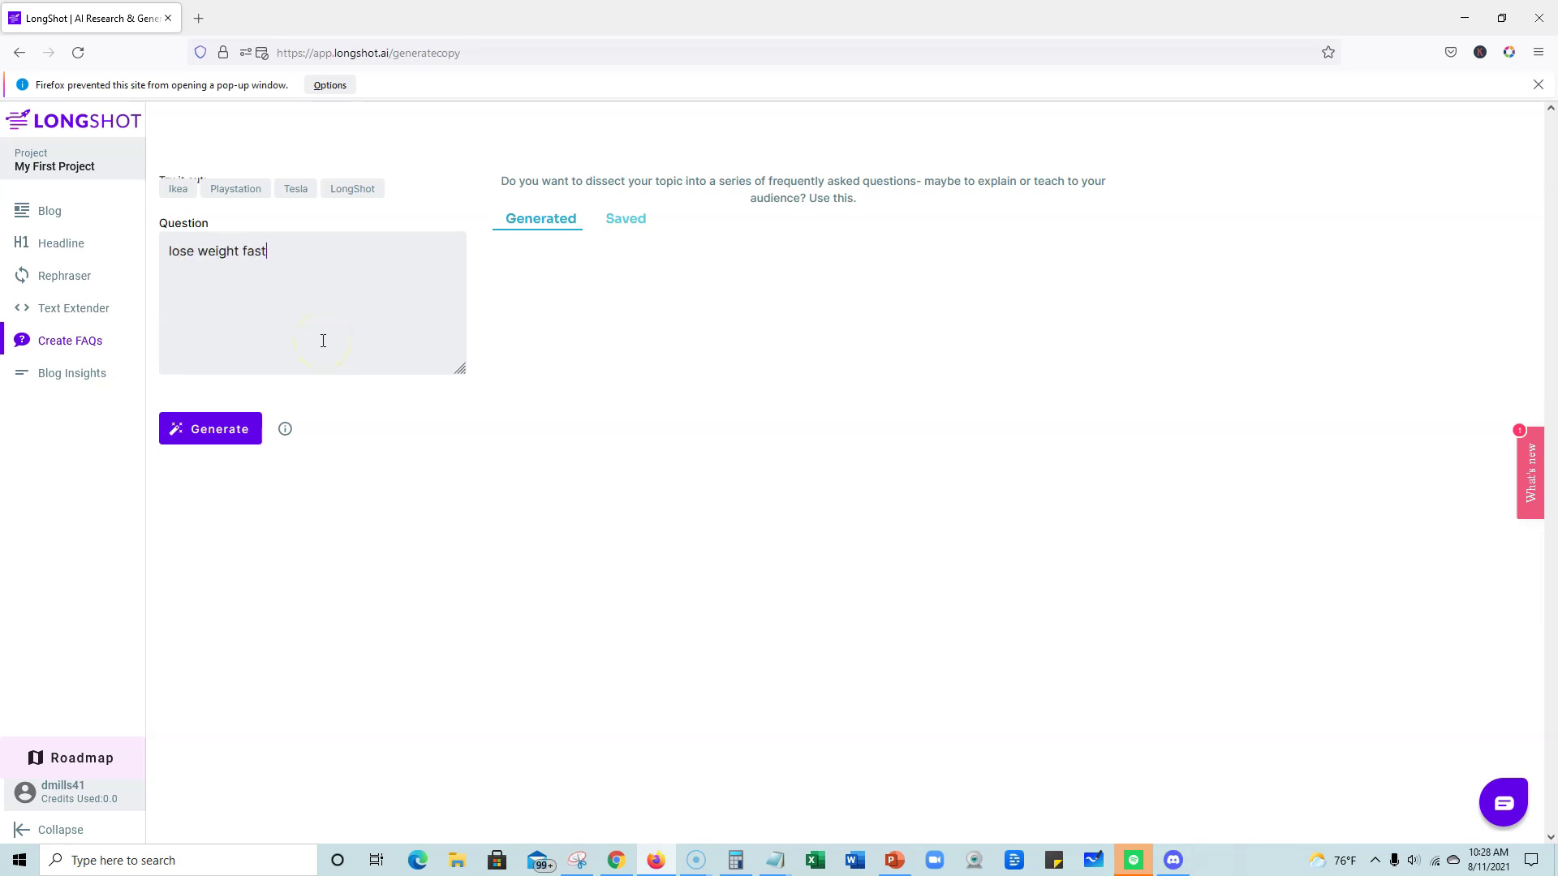
click(245, 452)
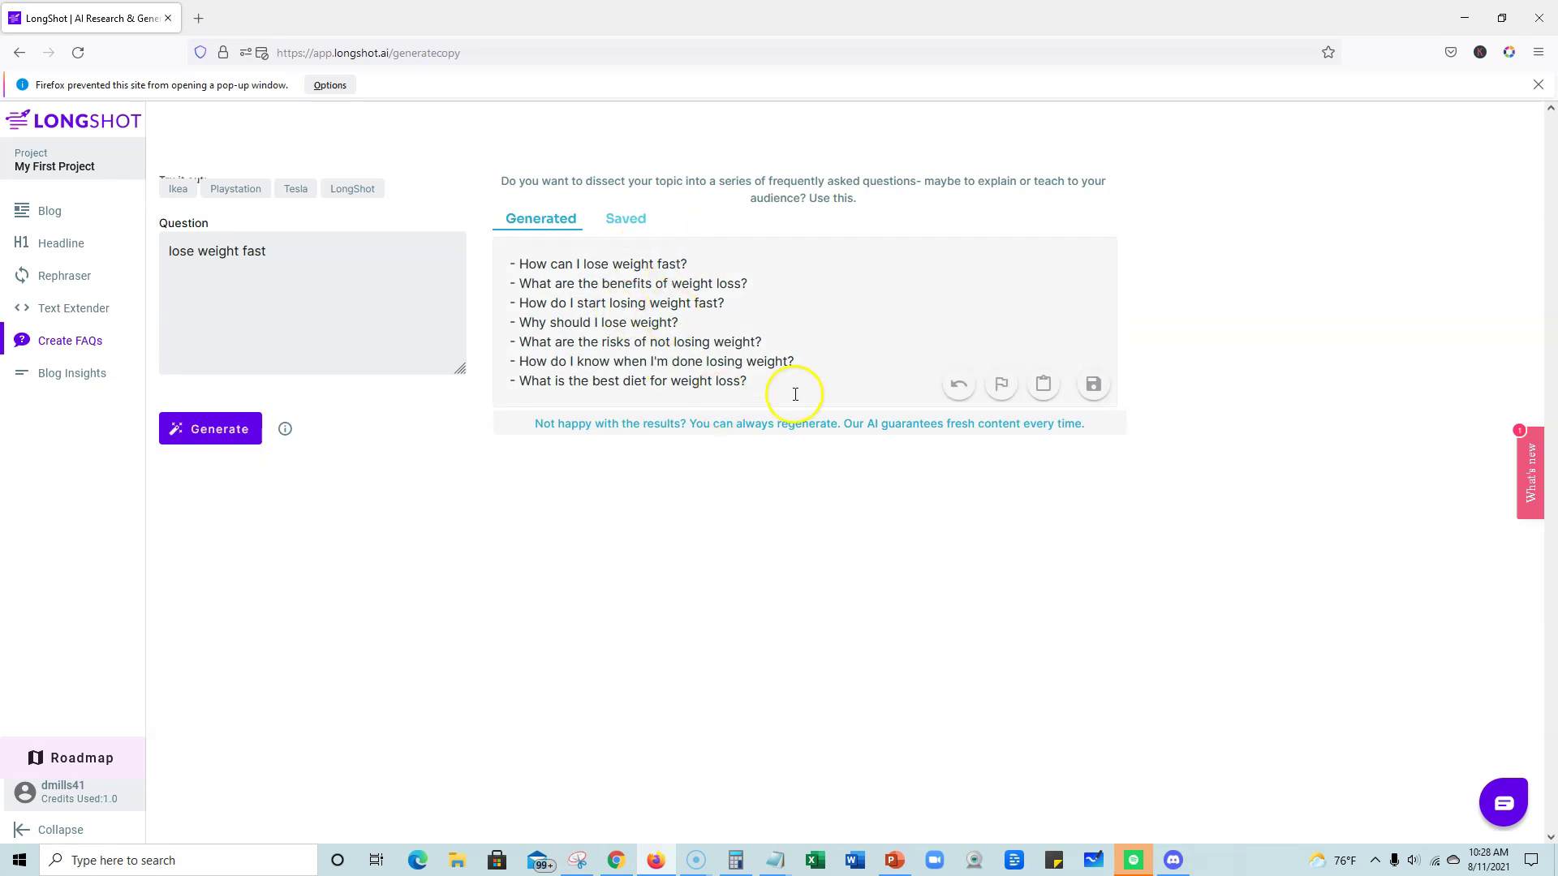
drag(769, 383, 511, 254)
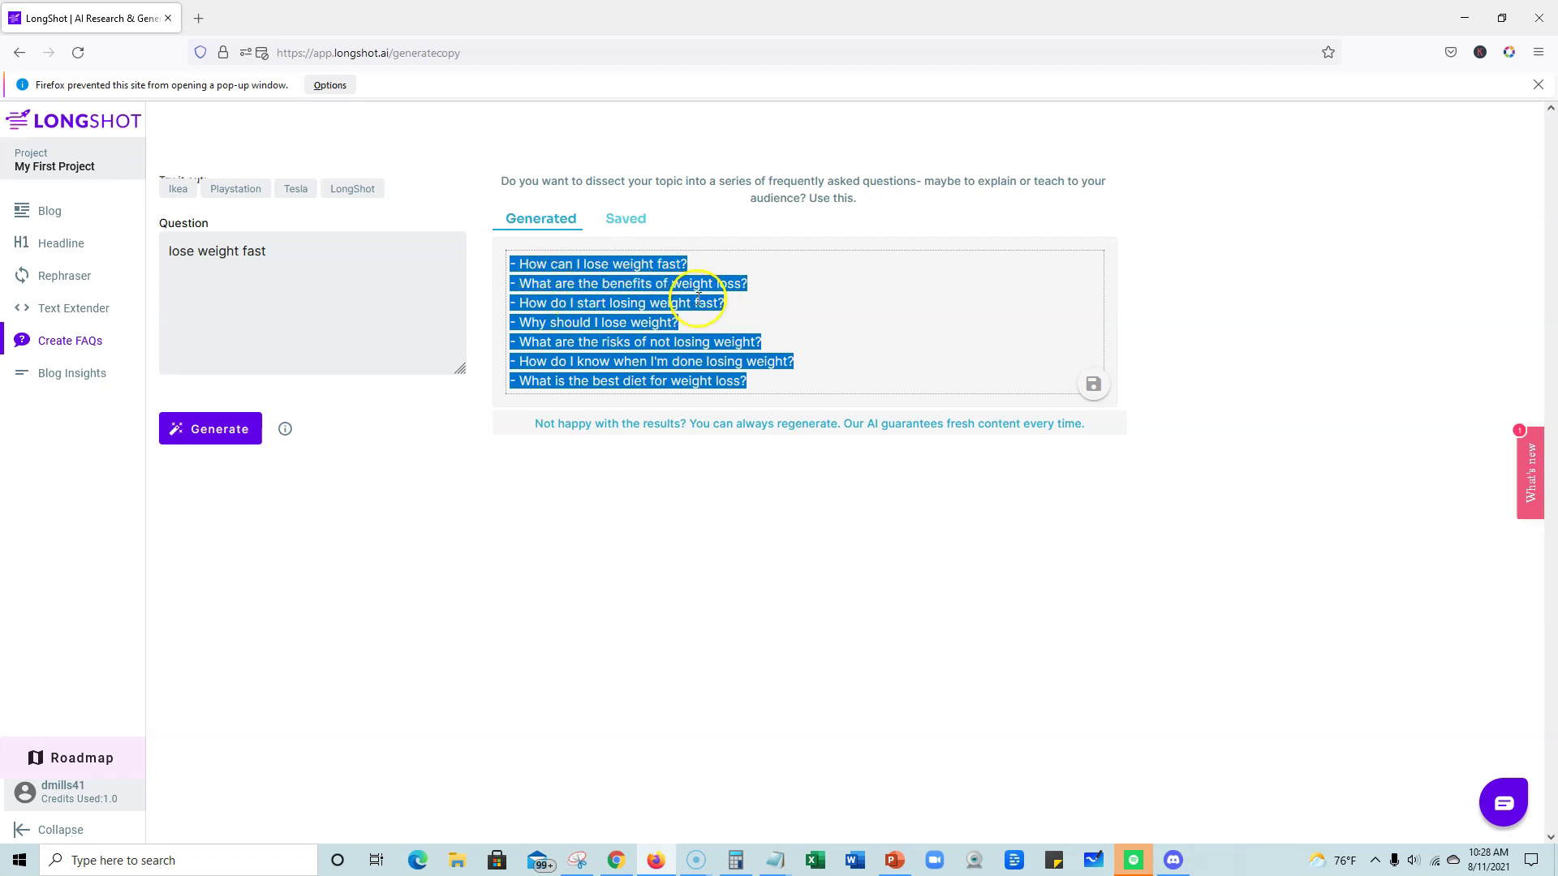
click(519, 451)
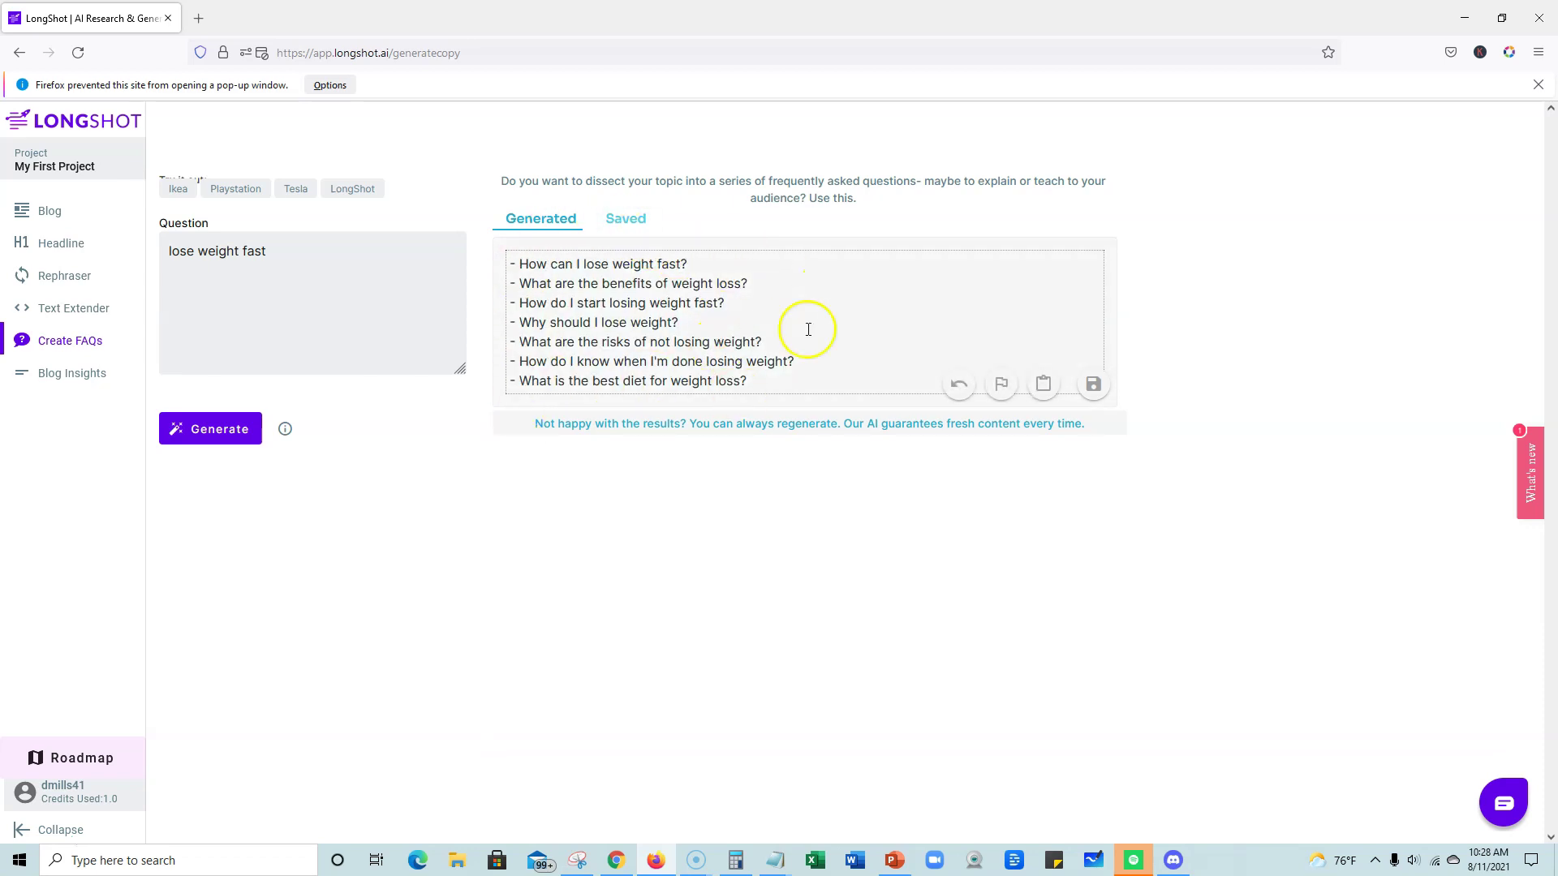
drag(748, 384, 508, 257)
click(504, 494)
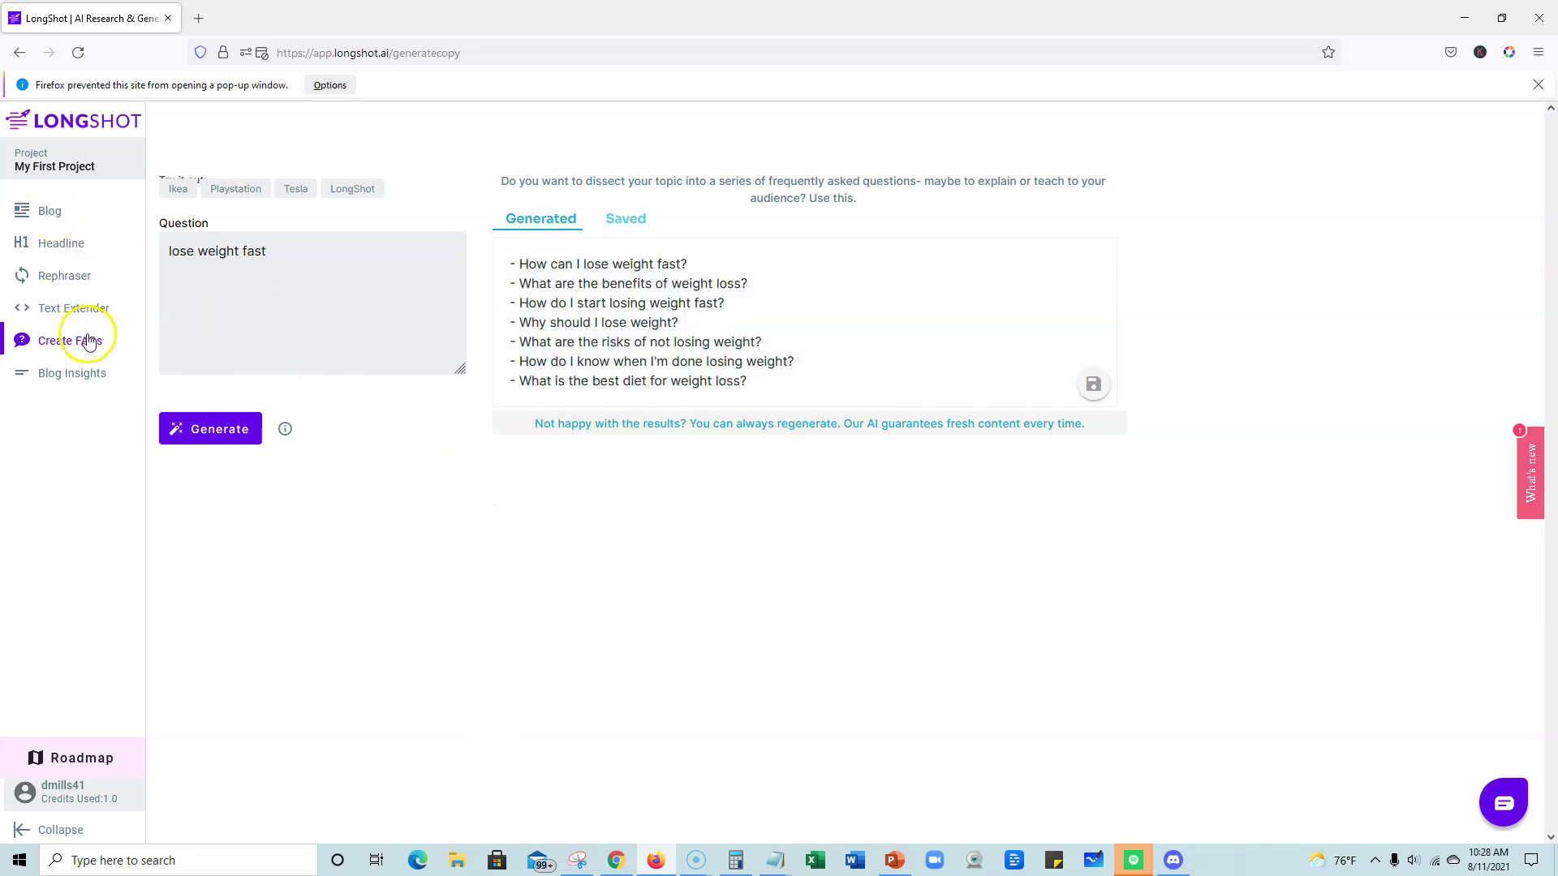
Step: Look over the Blog Insights tool and return to the Blog section
click(81, 376)
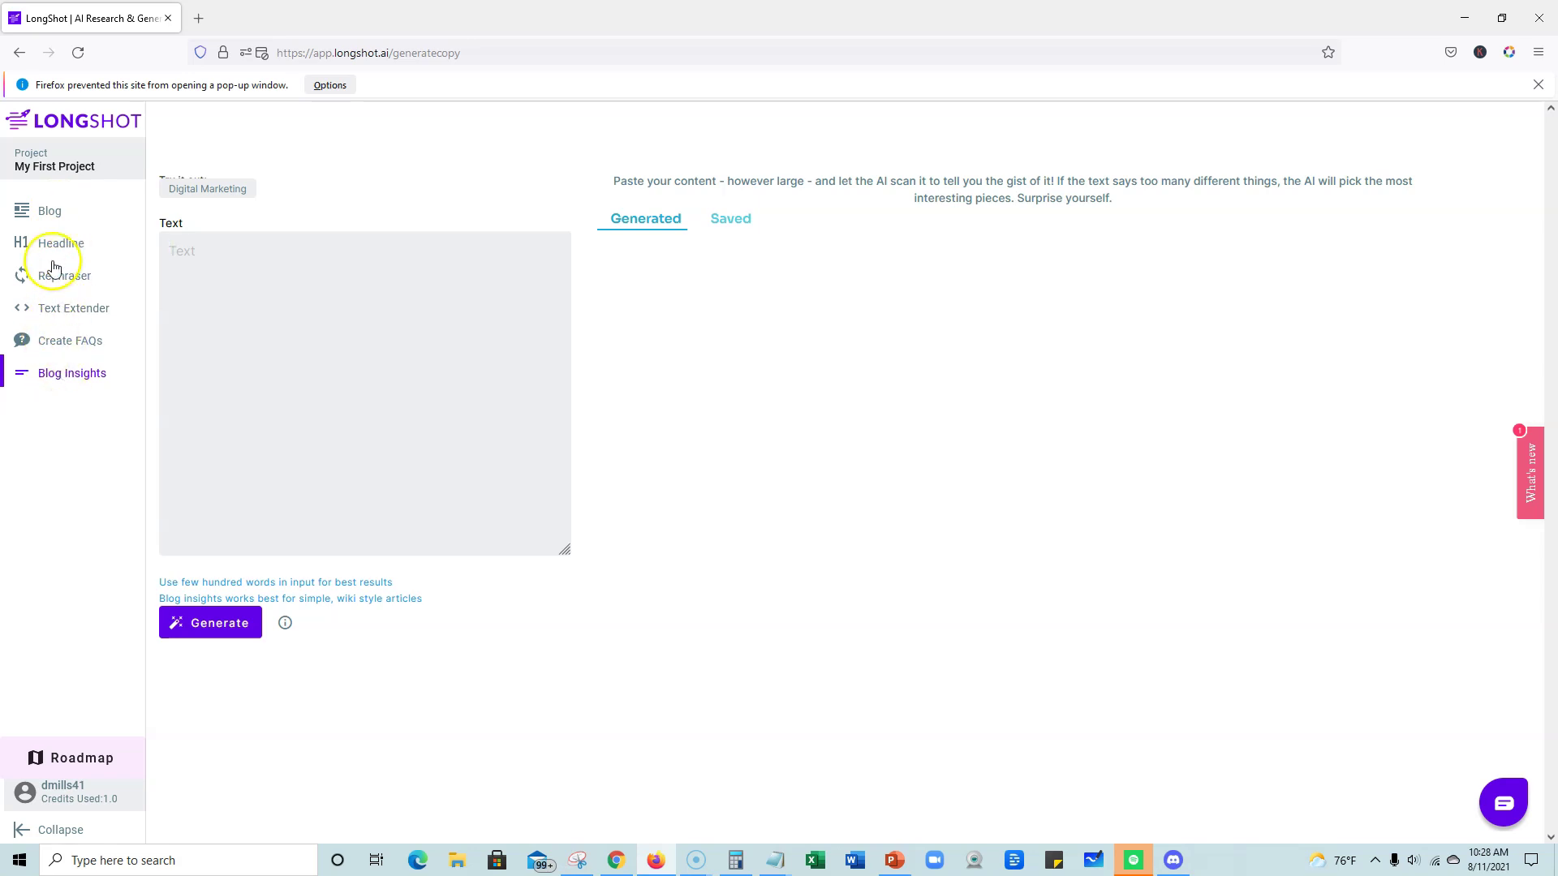
click(49, 210)
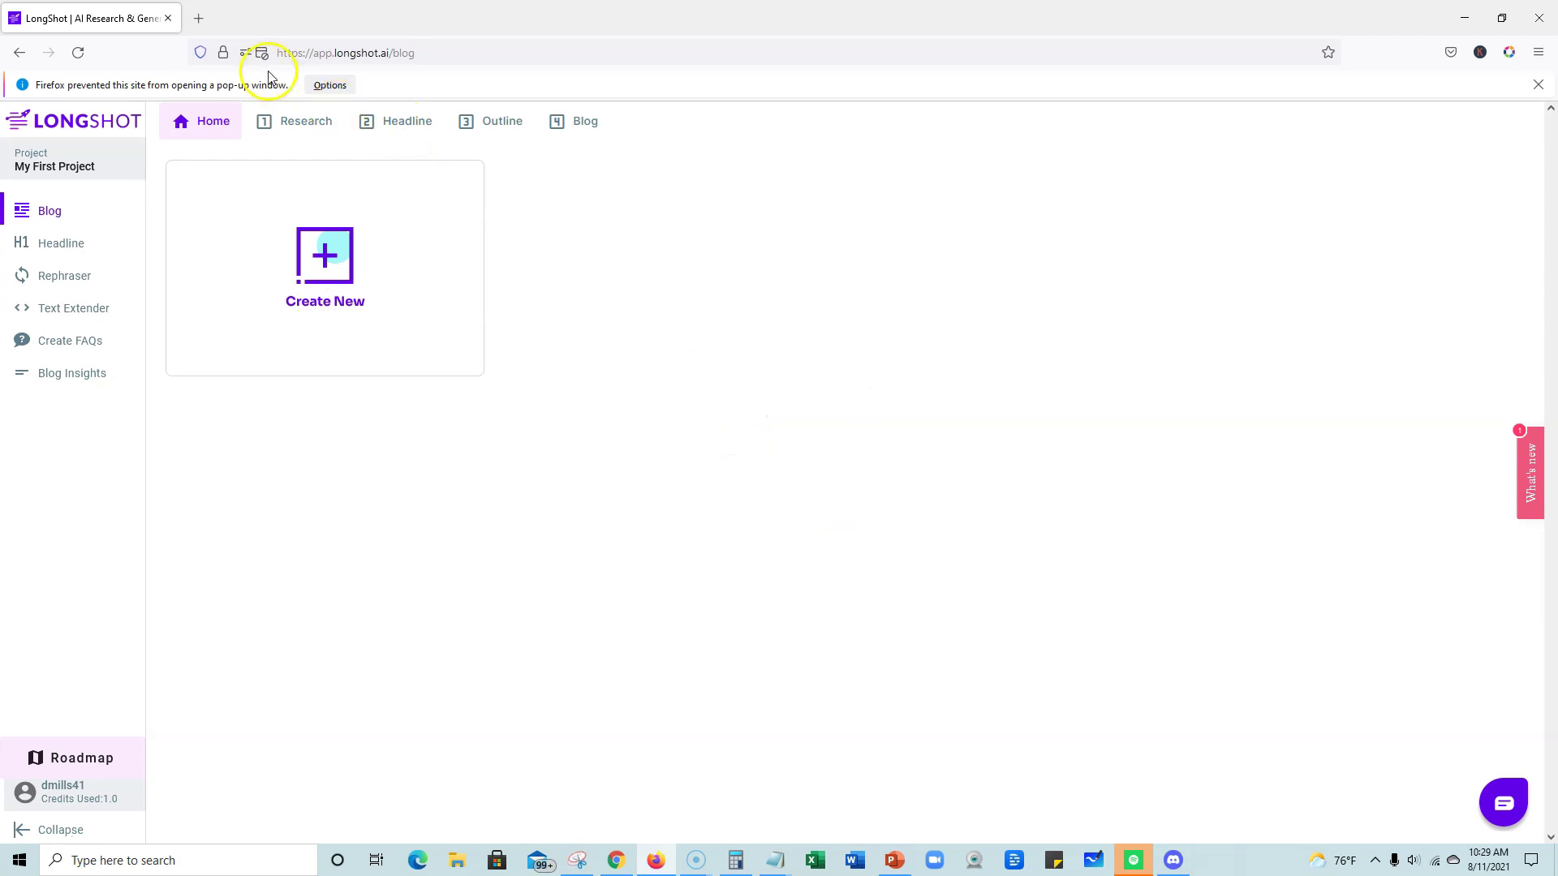
Step: Open the LongShot pricing page in a new browser tab and read the Starter plan's free access terms
click(196, 18)
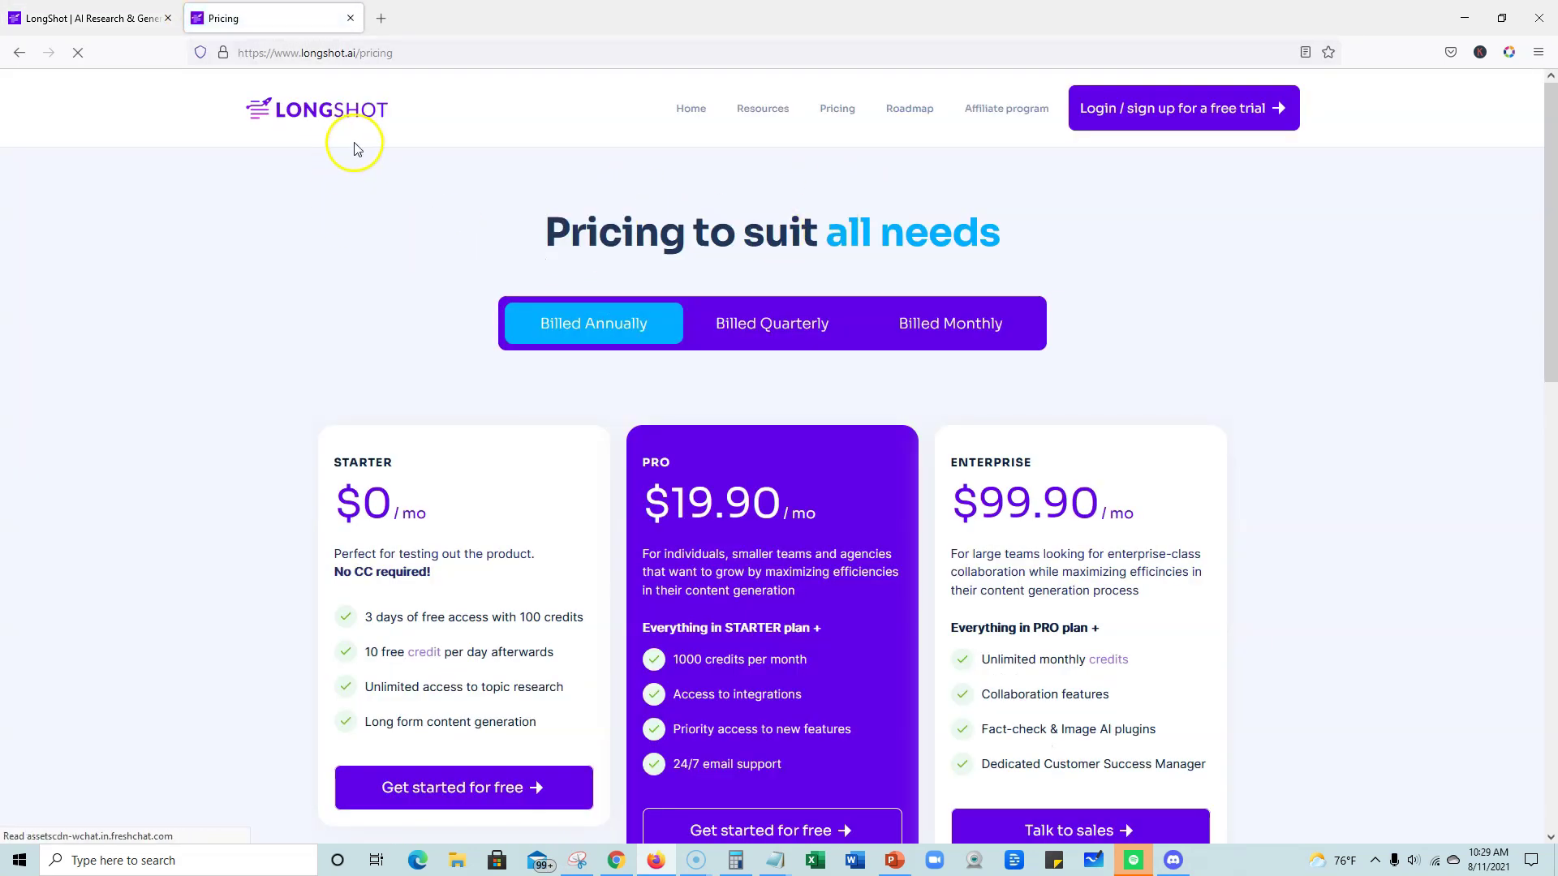
scroll(508, 497, down, 2)
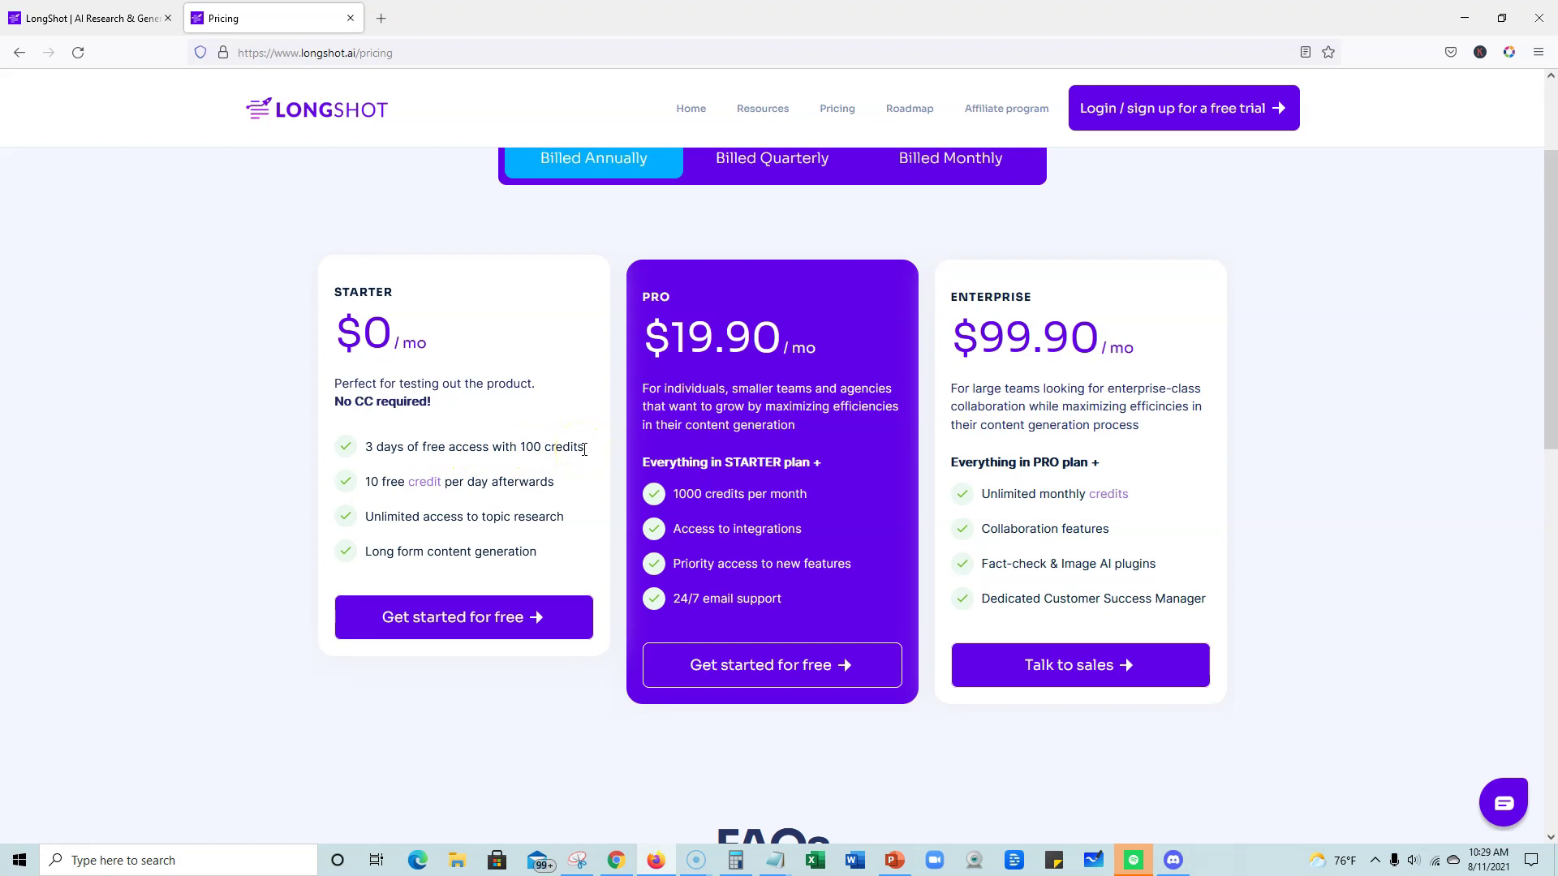
drag(587, 454, 367, 453)
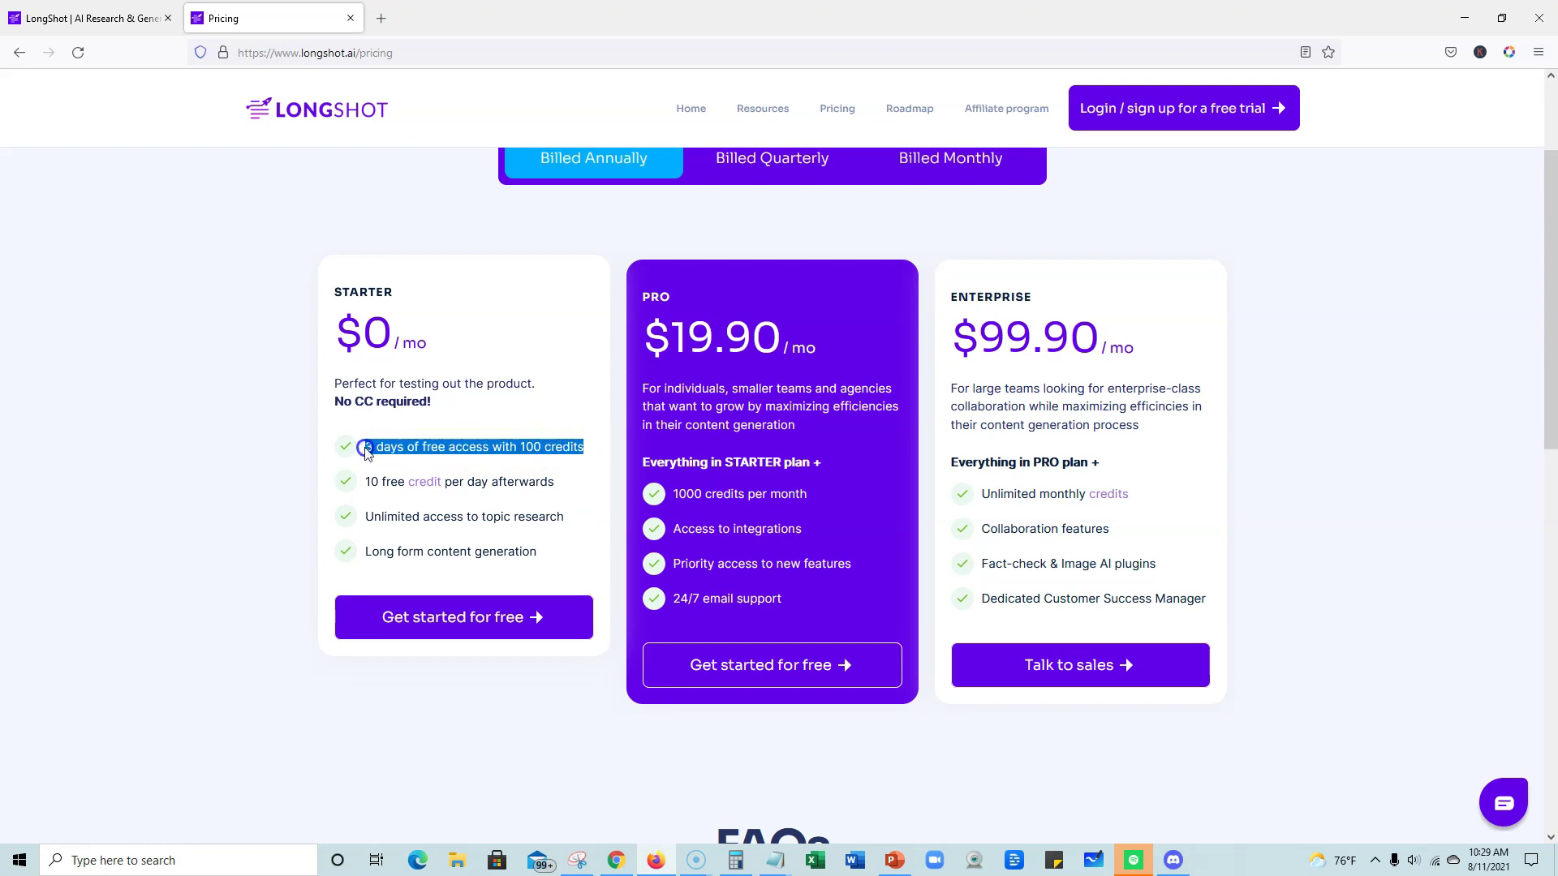
click(456, 400)
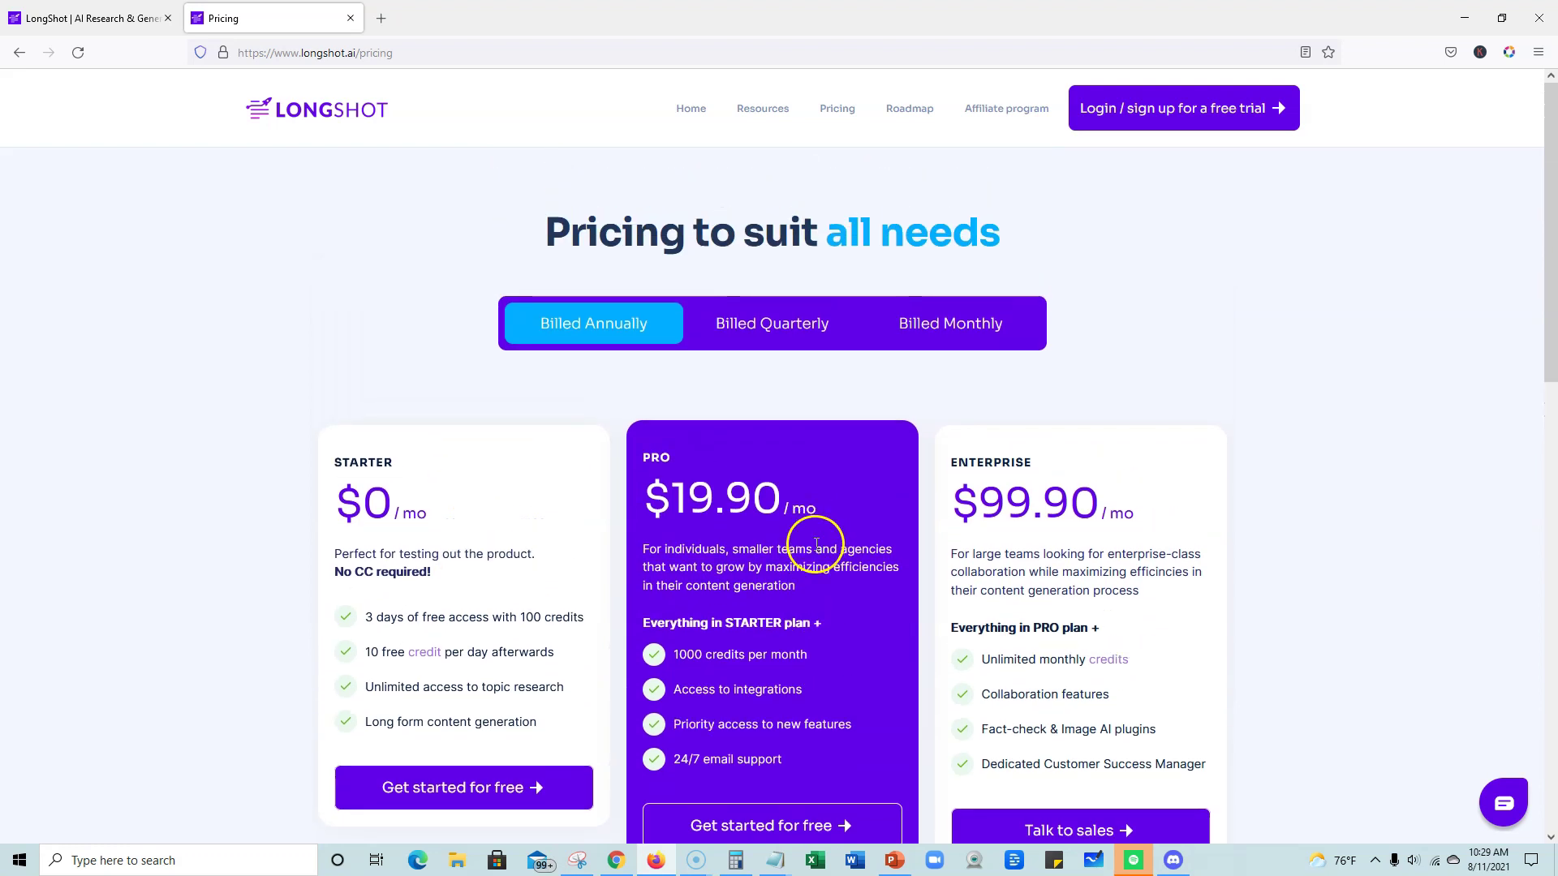
Step: Examine the annually billed Pro plan's price, credits and features on the pricing page
scroll(815, 547, down, 1)
scroll(814, 555, up, 1)
scroll(814, 555, down, 1)
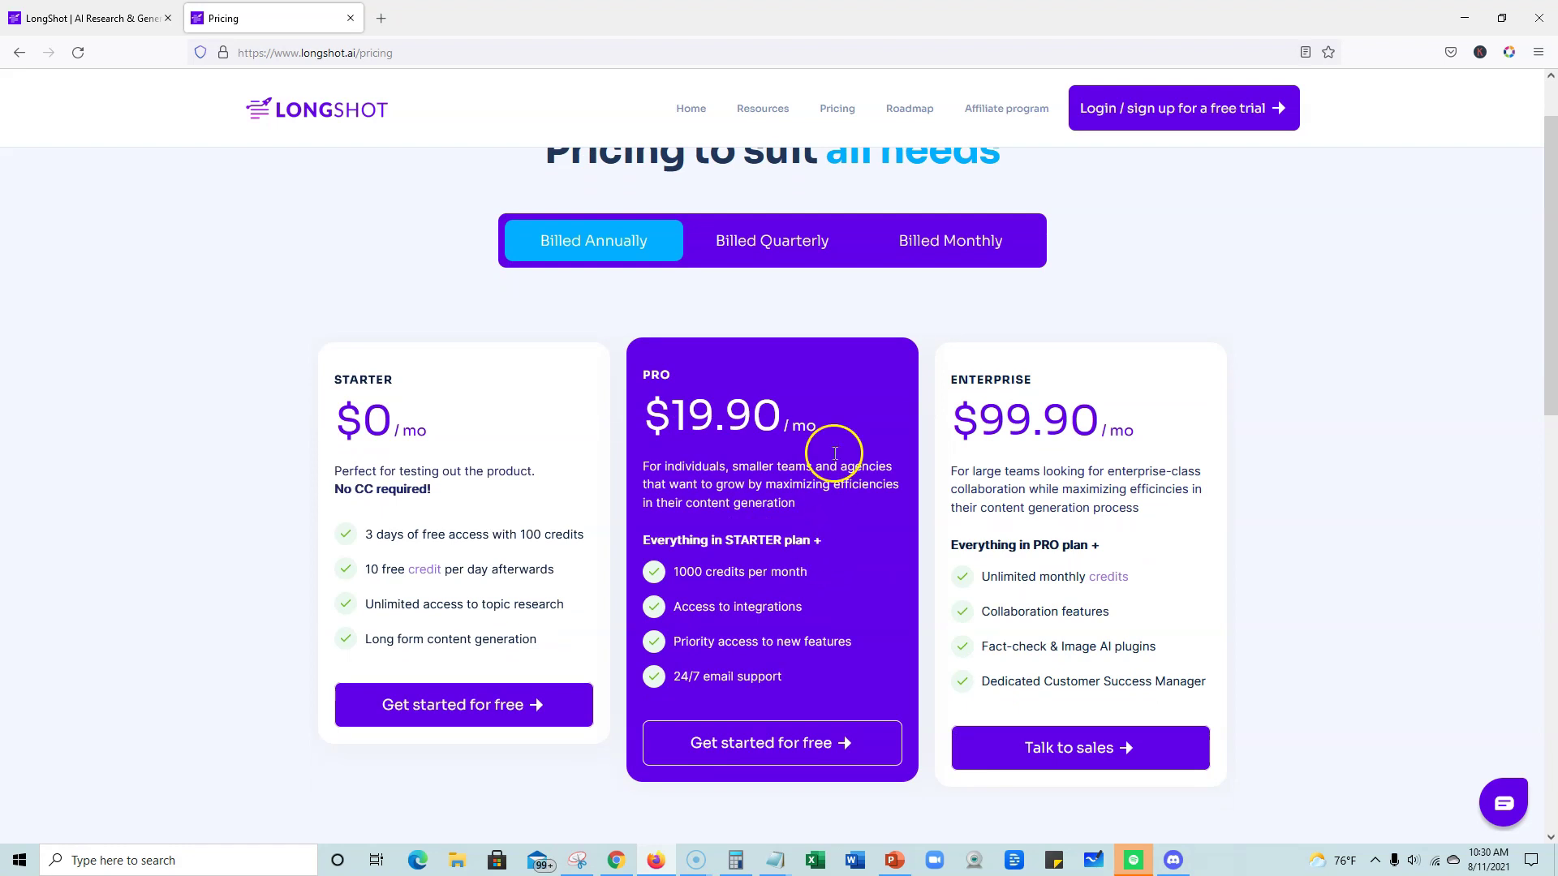
scroll(836, 407, down, 1)
scroll(836, 409, up, 1)
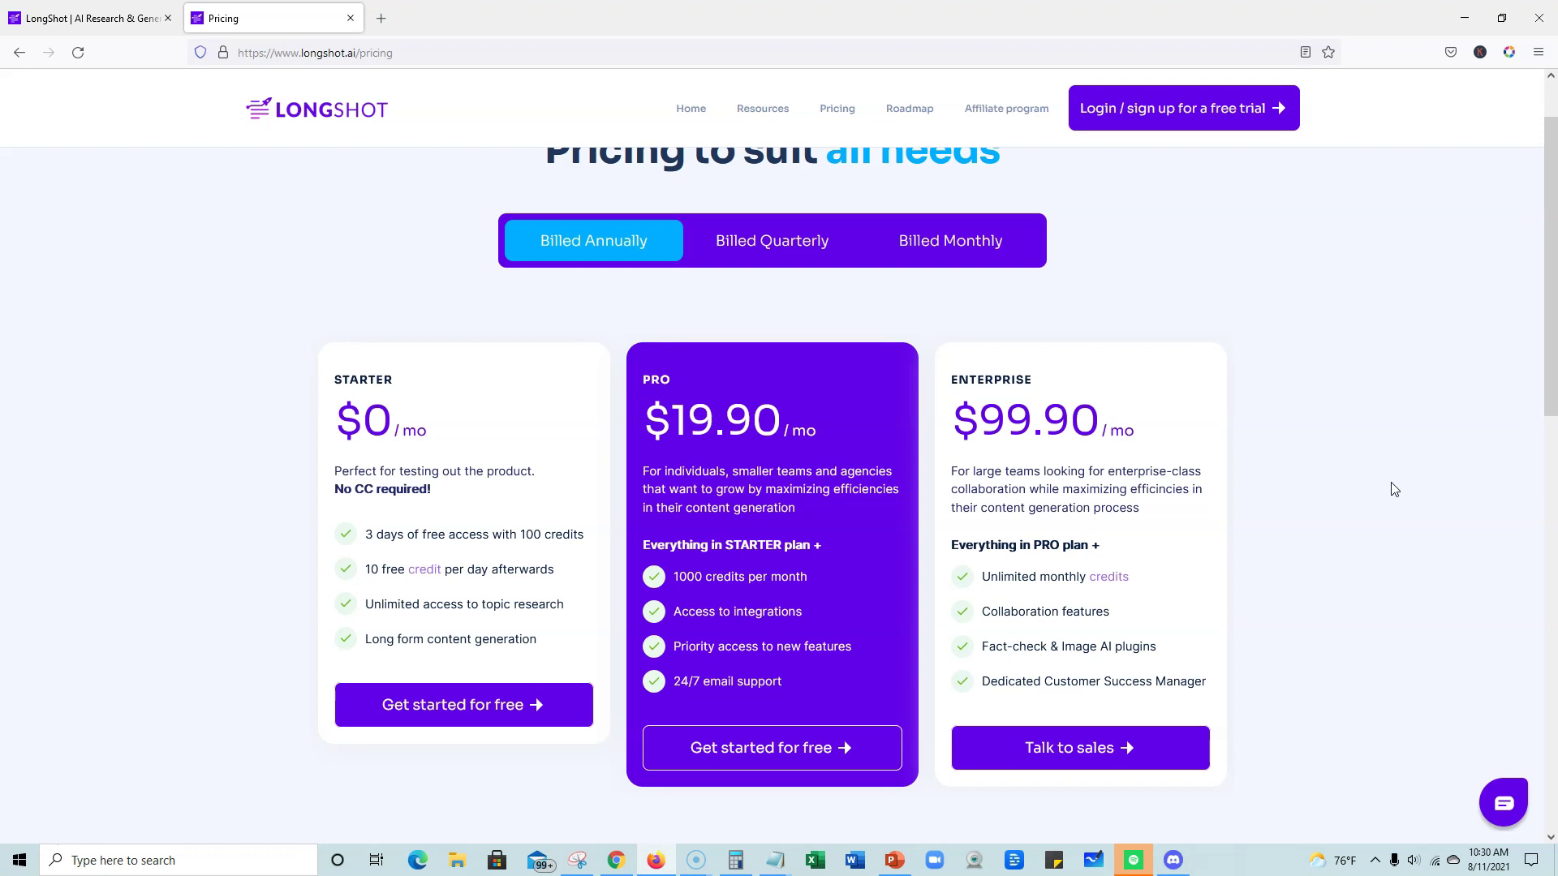
scroll(1394, 489, down, 2)
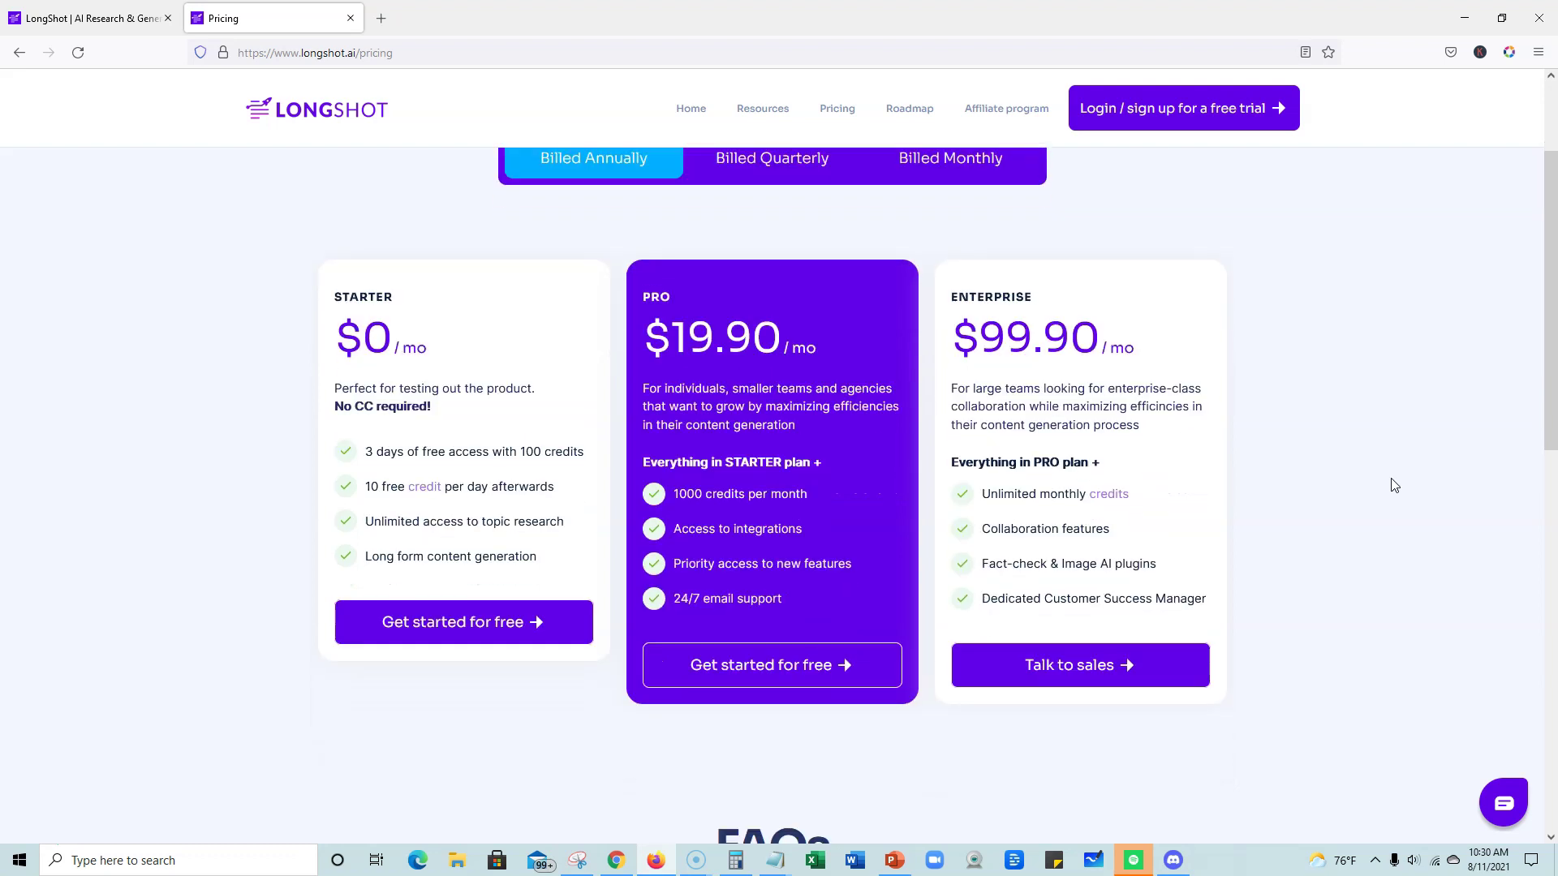
scroll(1296, 477, up, 2)
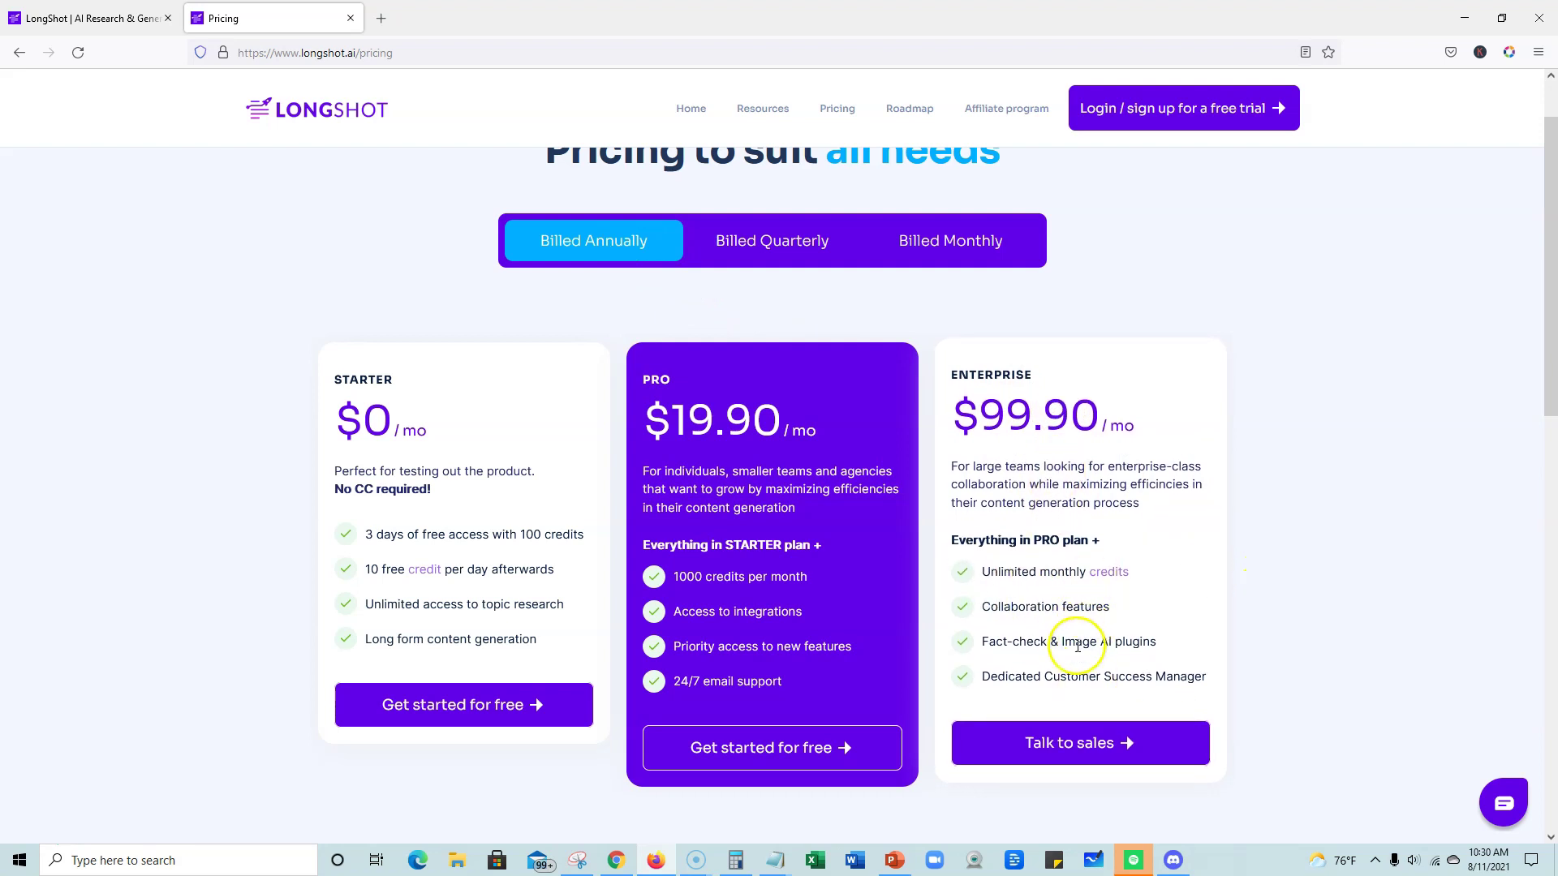
Step: Examine the Enterprise plan's features, in particular the fact-check and Image AI plugins
drag(982, 647, 1144, 627)
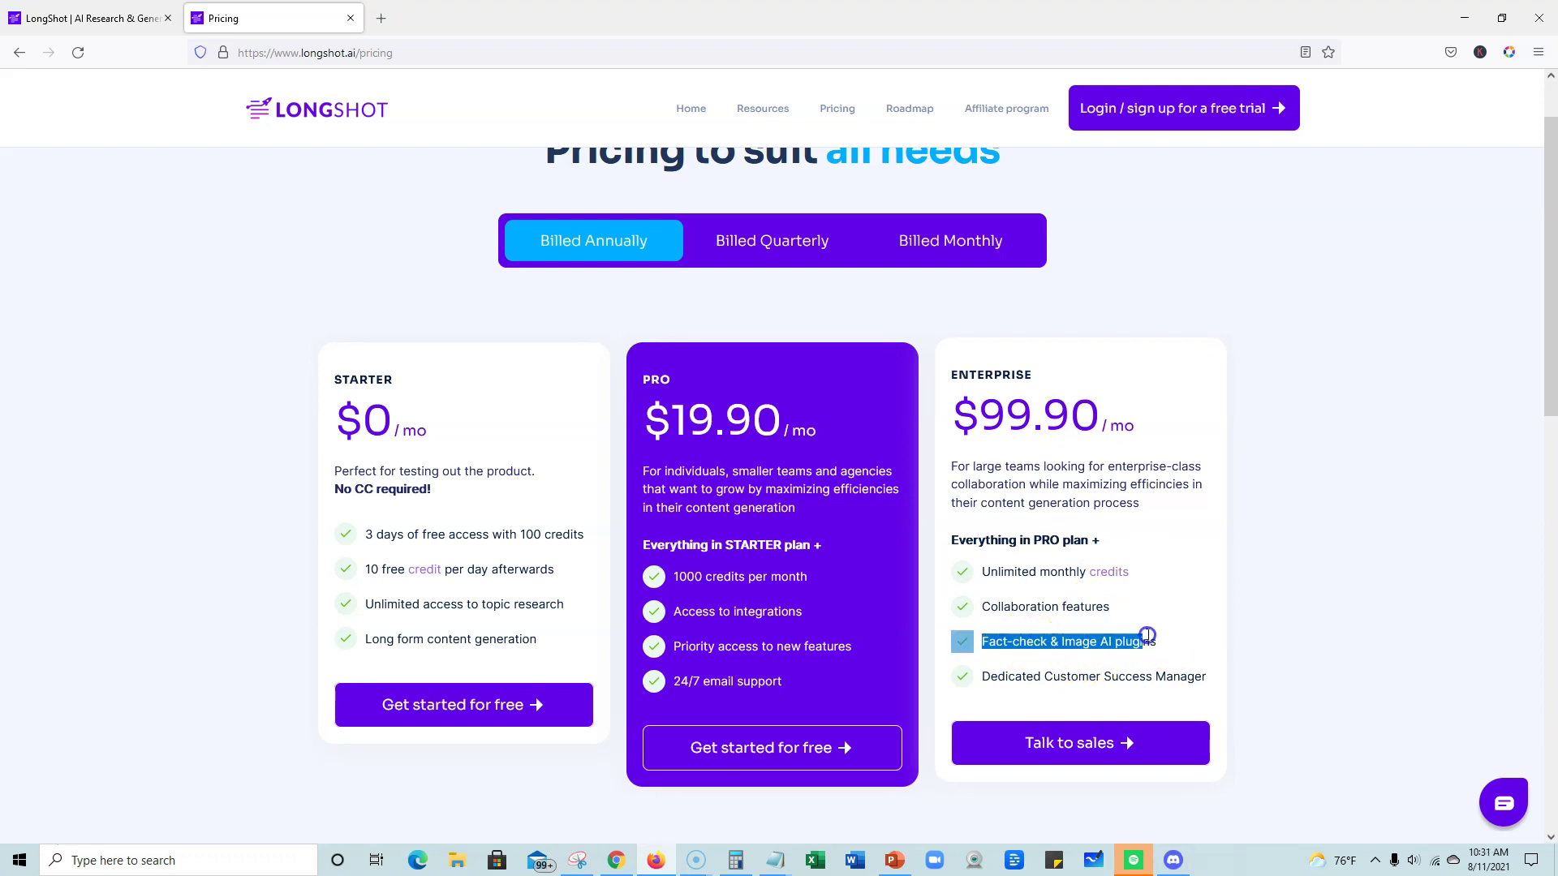
click(1151, 639)
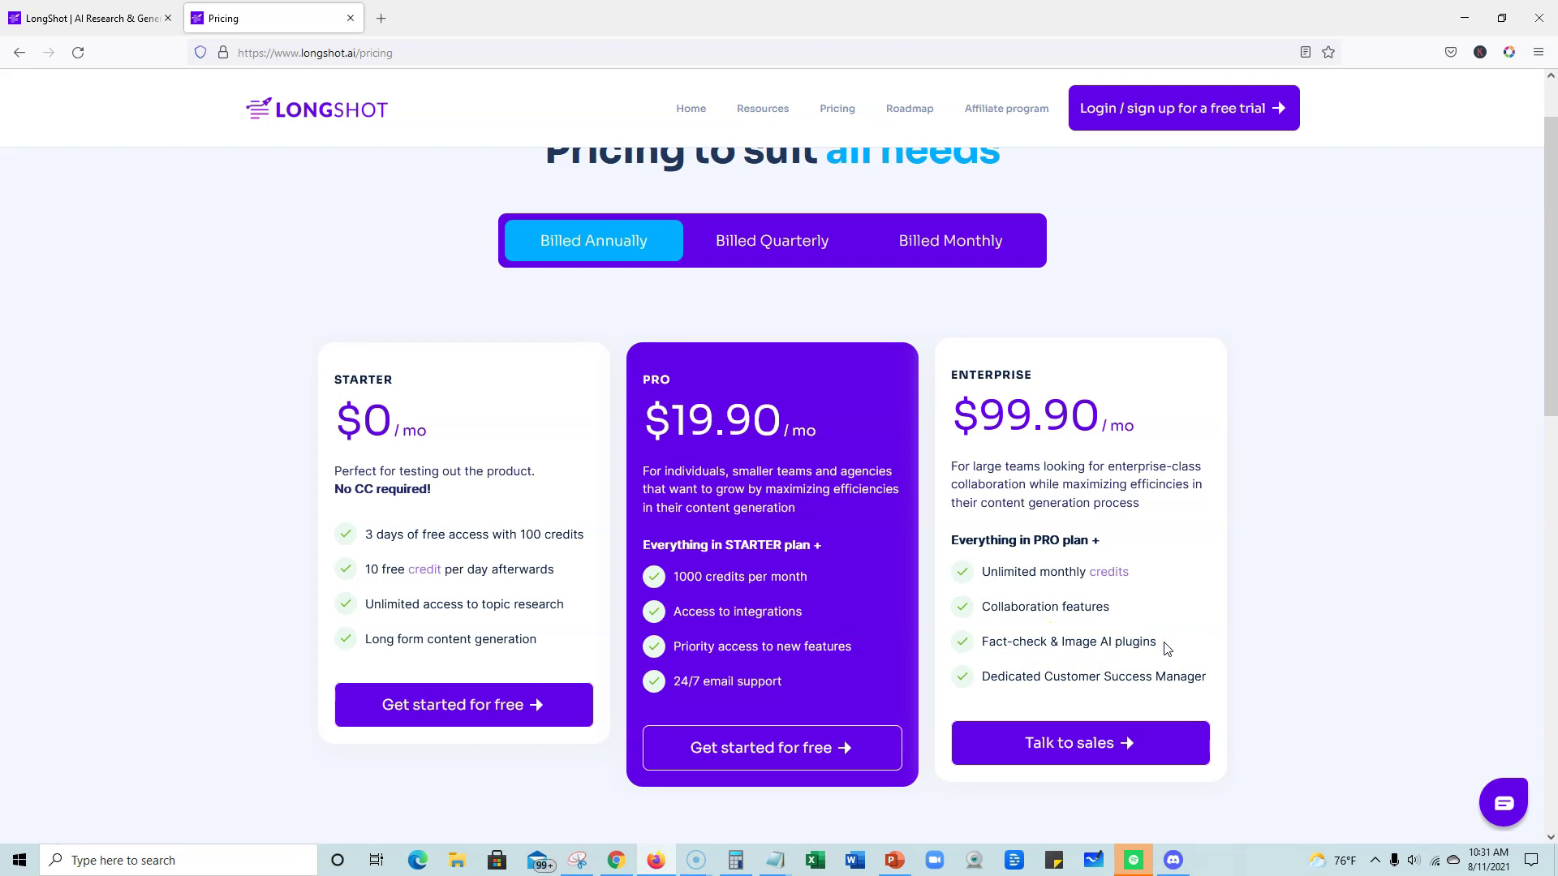
mouse_move(1164, 645)
mouse_down()
mouse_move(1051, 643)
mouse_move(1179, 643)
mouse_move(1052, 643)
mouse_move(1166, 649)
mouse_up()
click(1165, 644)
scroll(1171, 645, down, 1)
scroll(1171, 645, up, 1)
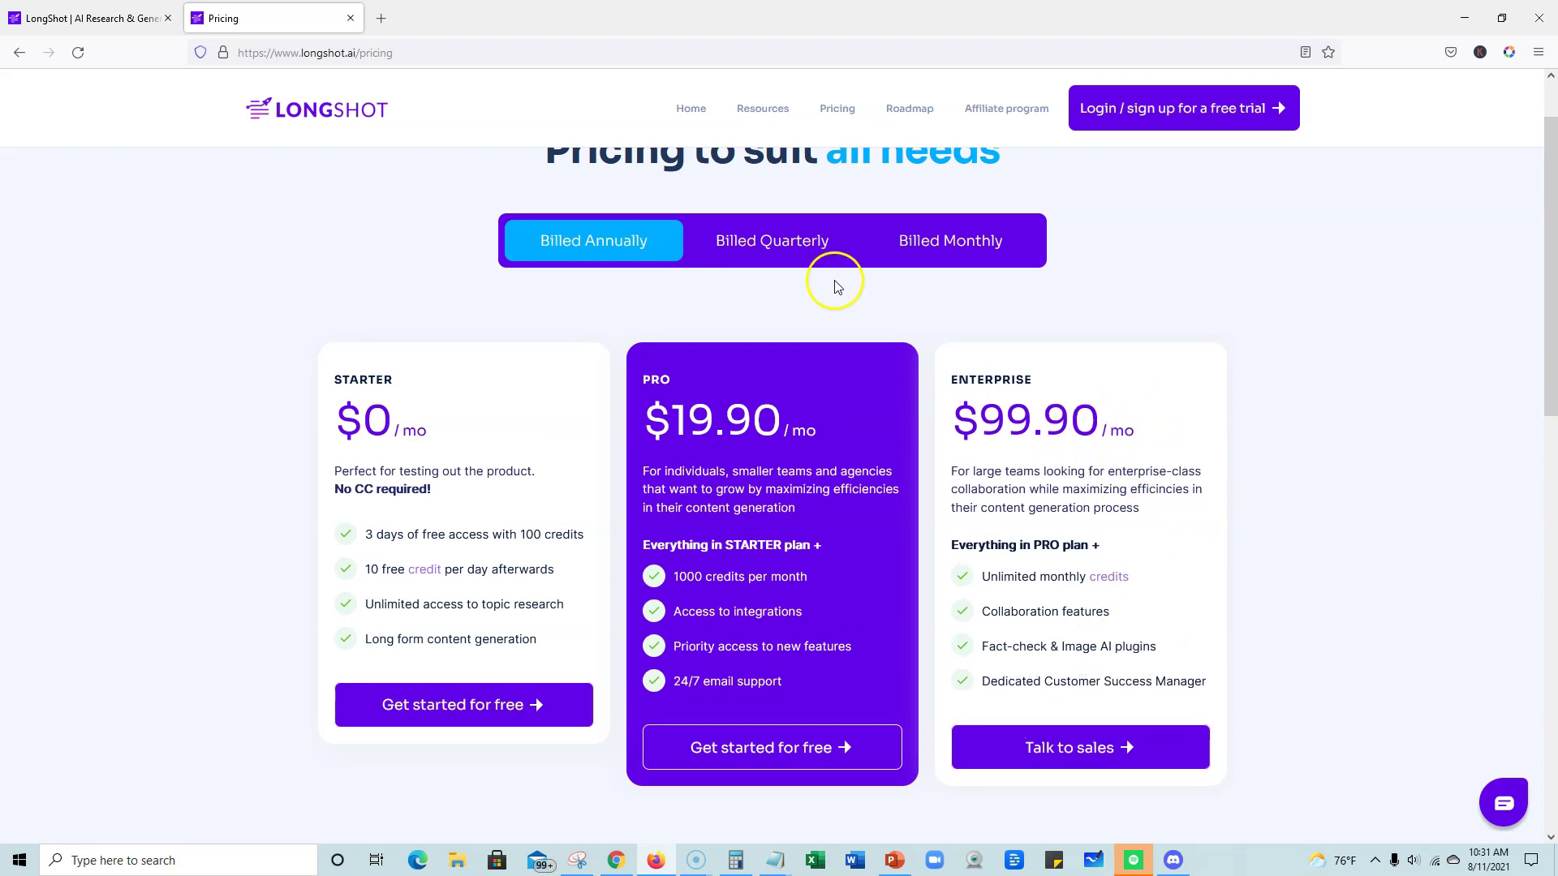
Step: Compare the plan prices under quarterly and monthly billing, checking the monthly Enterprise price
click(793, 243)
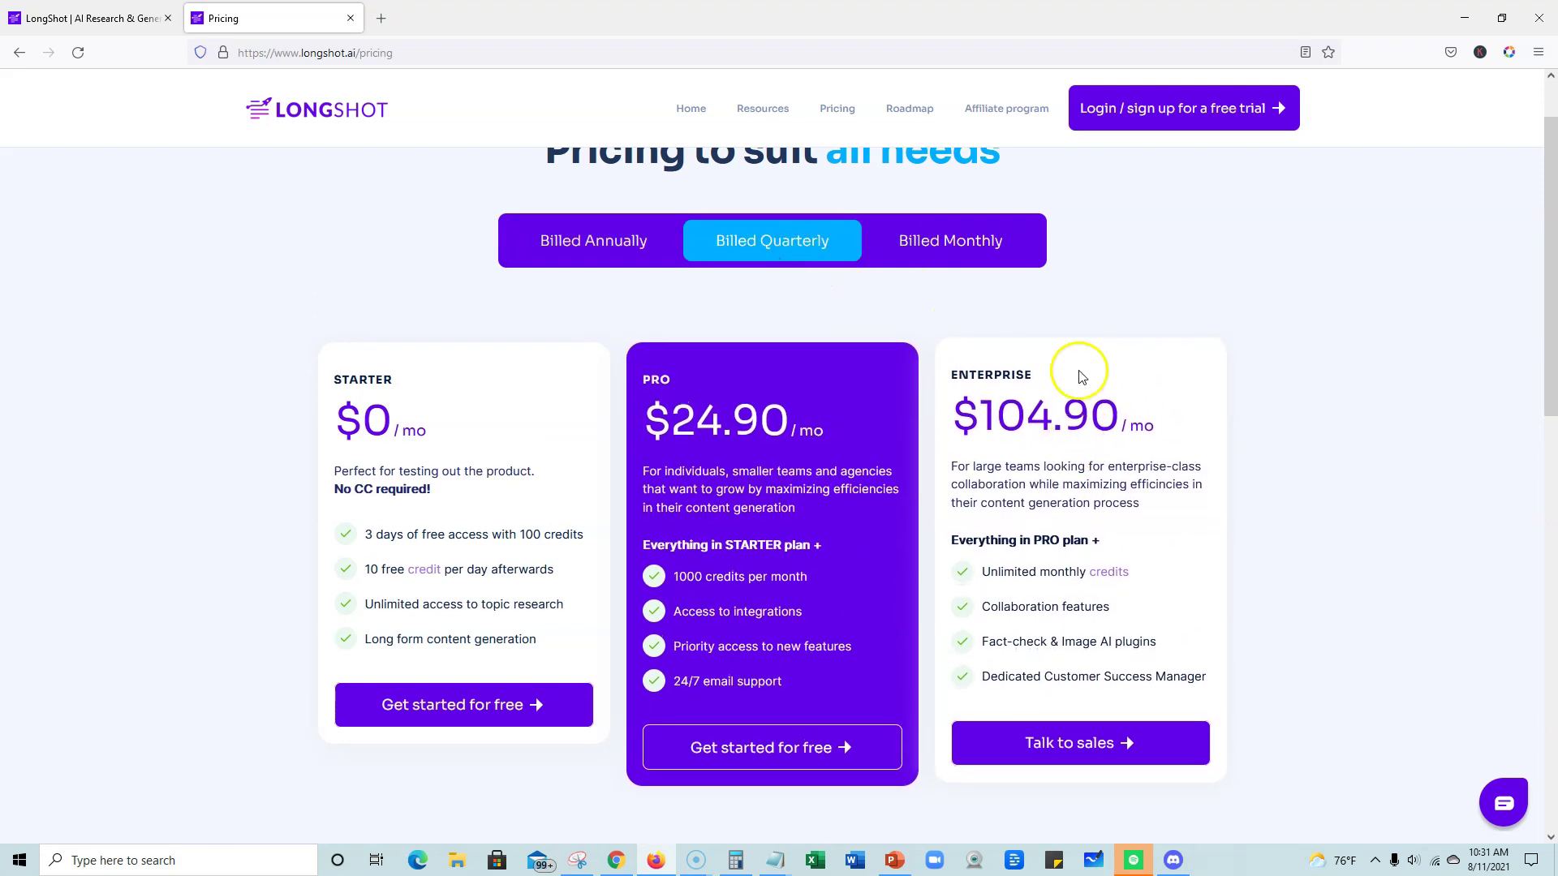
click(960, 243)
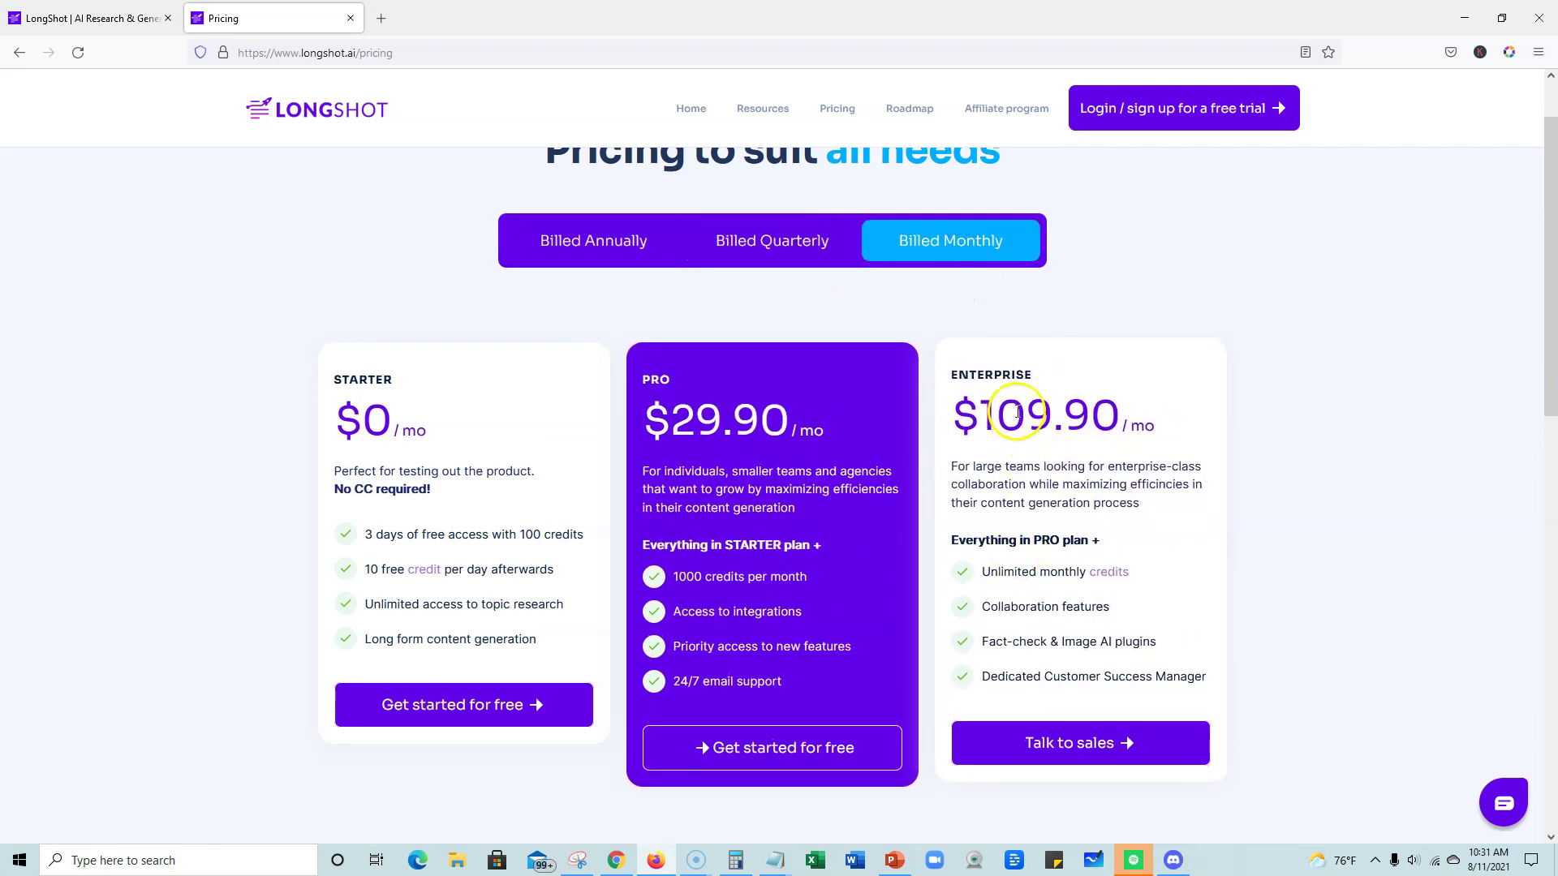
drag(979, 413, 1169, 414)
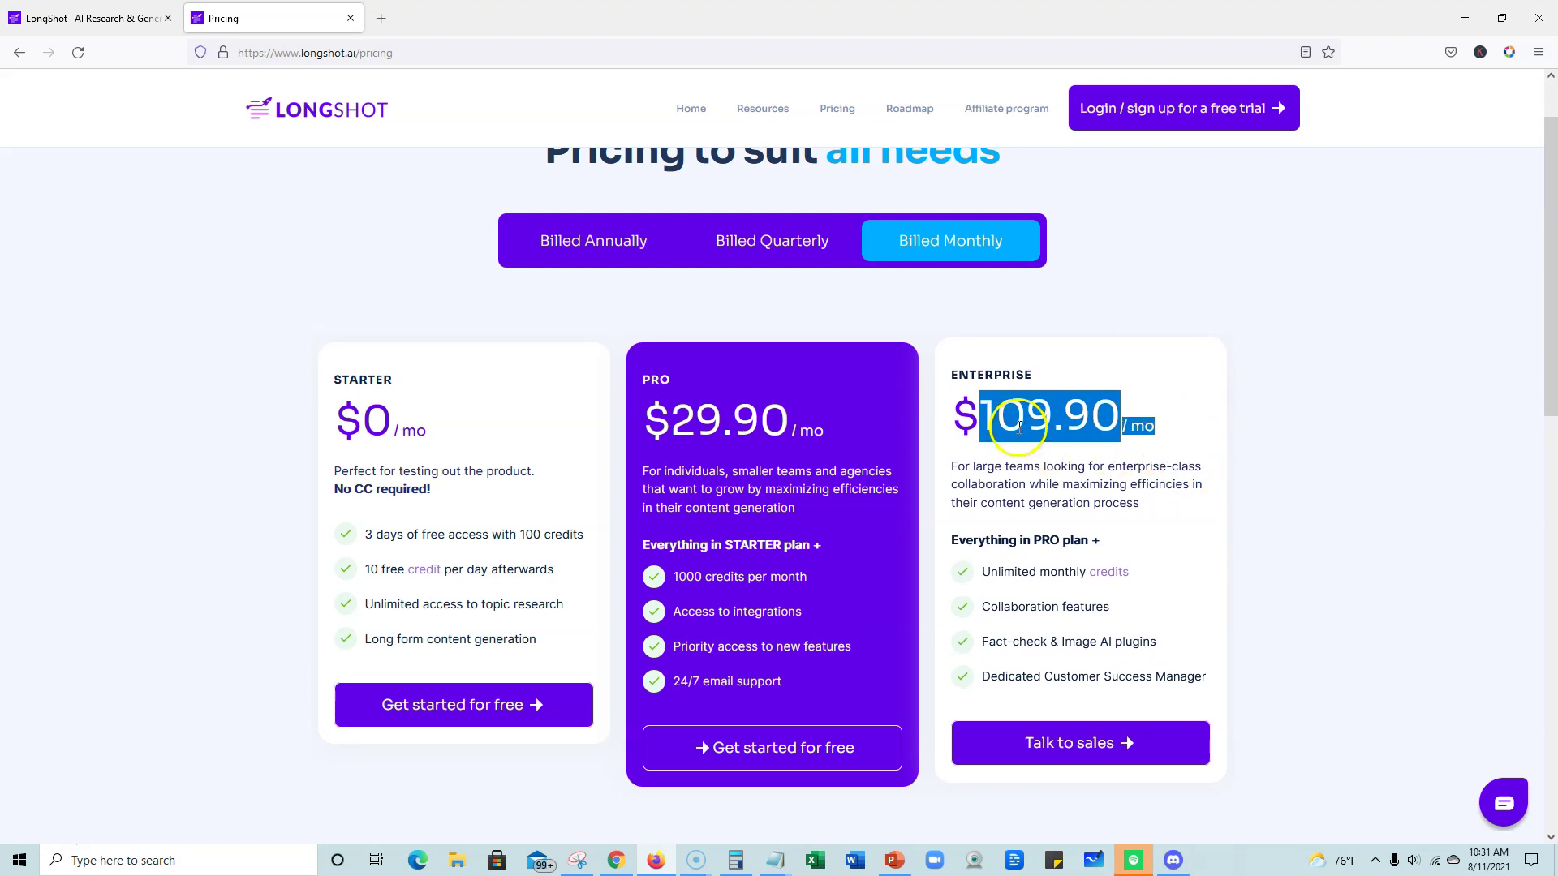
click(1018, 422)
drag(962, 418, 1206, 422)
click(1206, 357)
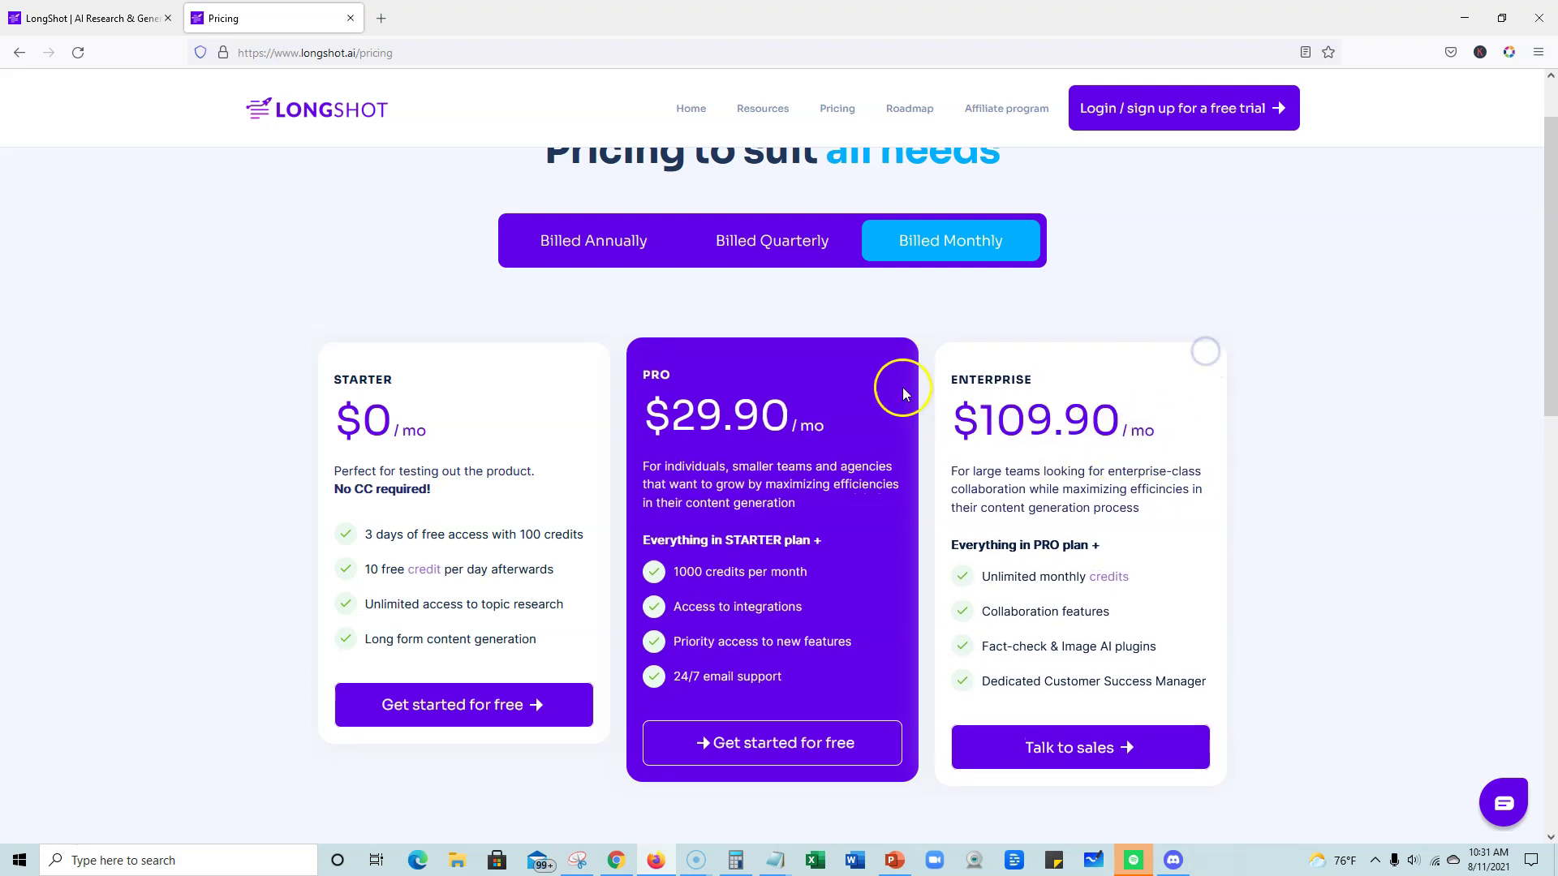
scroll(897, 389, up, 1)
Step: Return to the LongShot app, create a new blog and research the topic "lose weight fast"
click(135, 27)
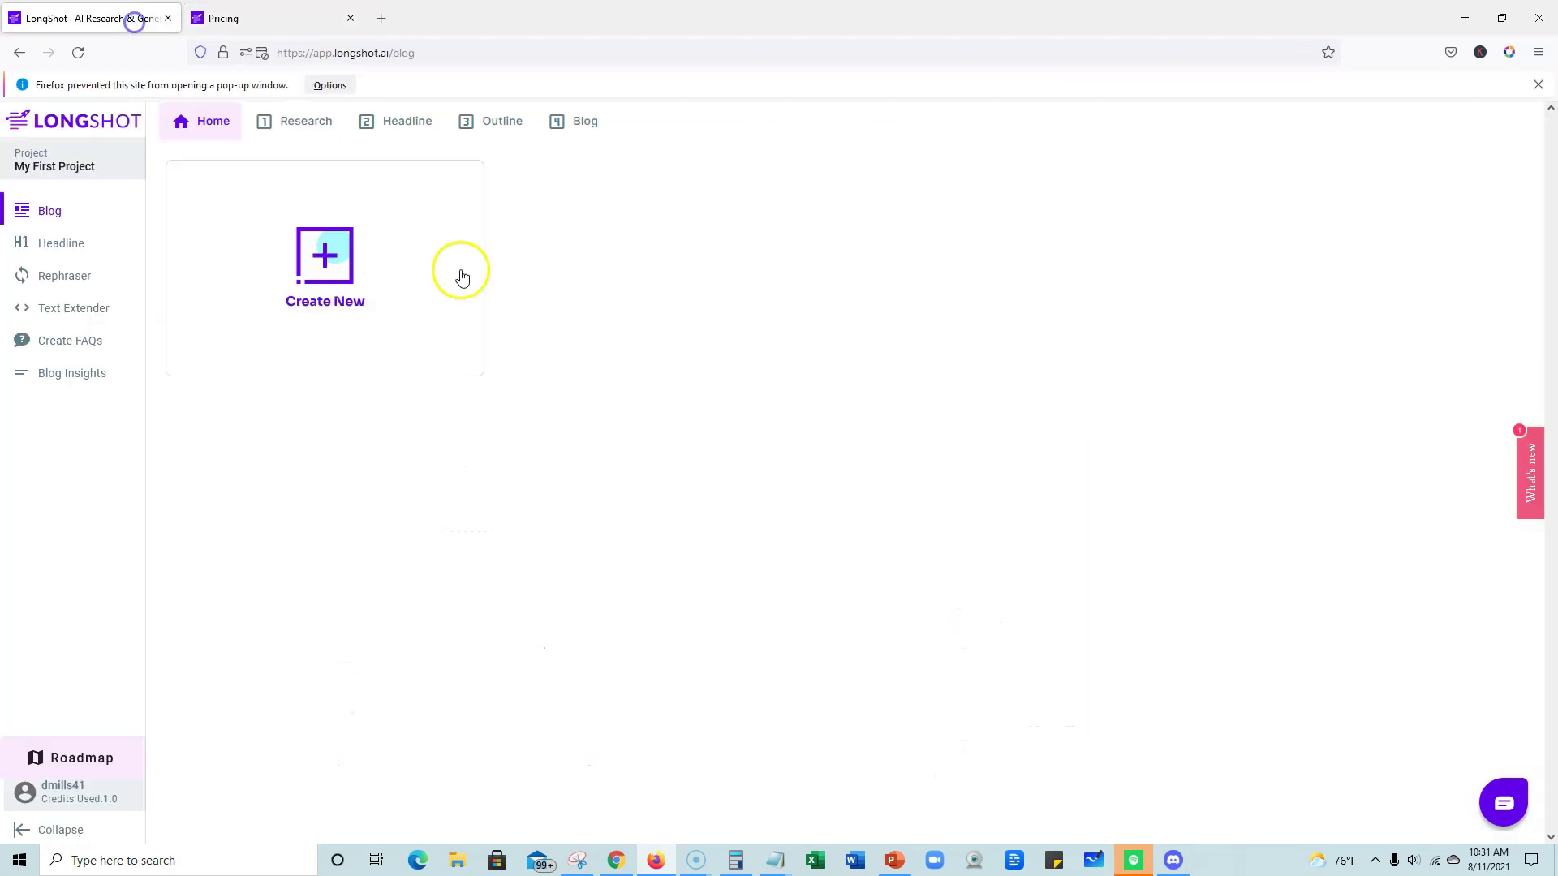
click(327, 271)
click(297, 160)
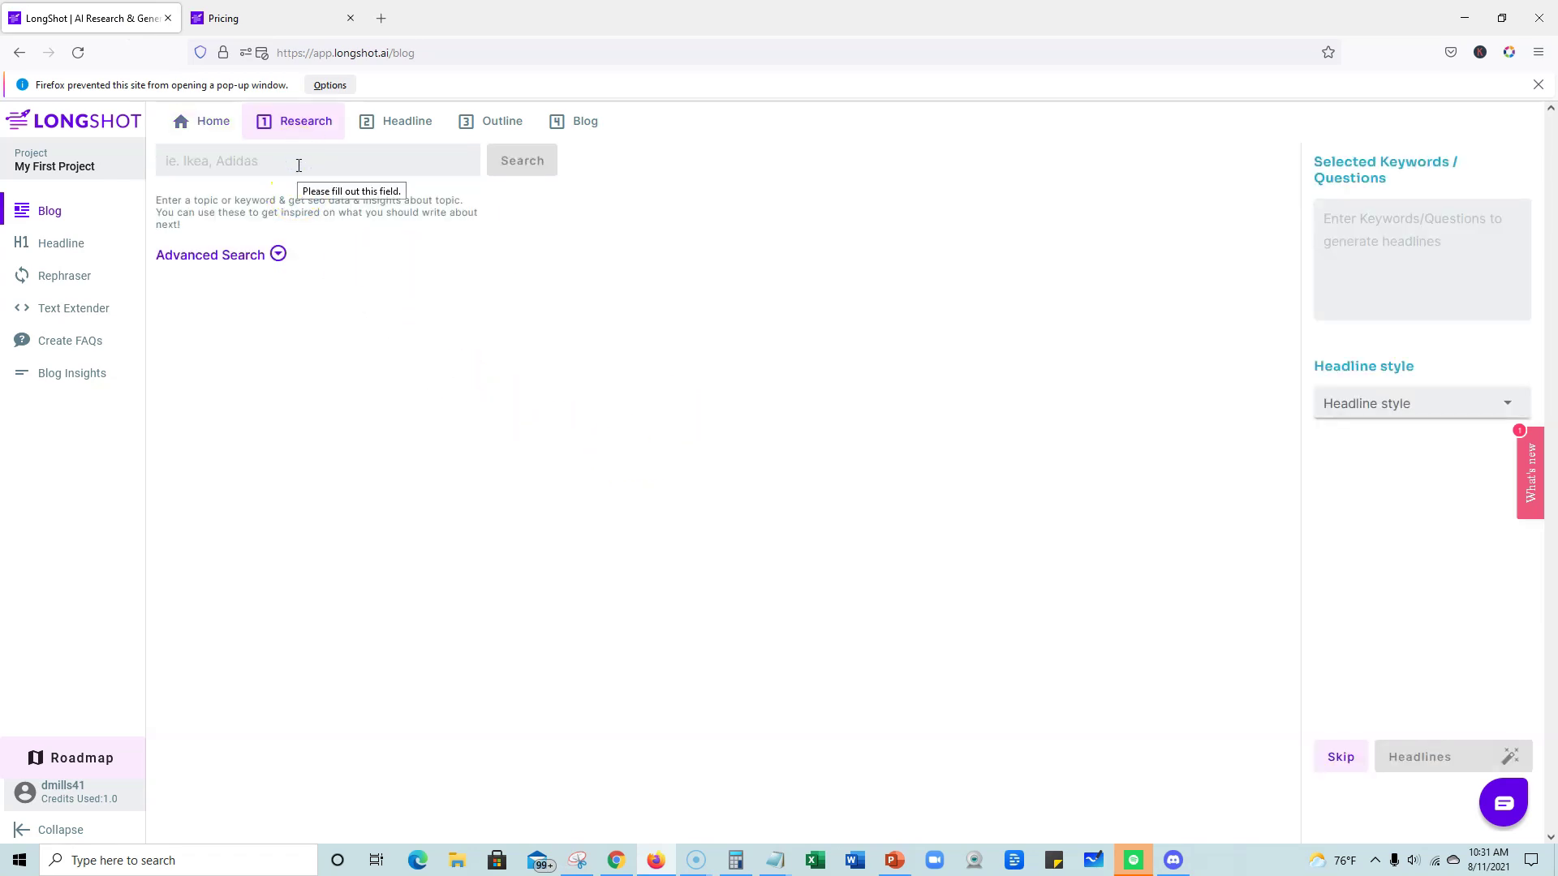
text(I)
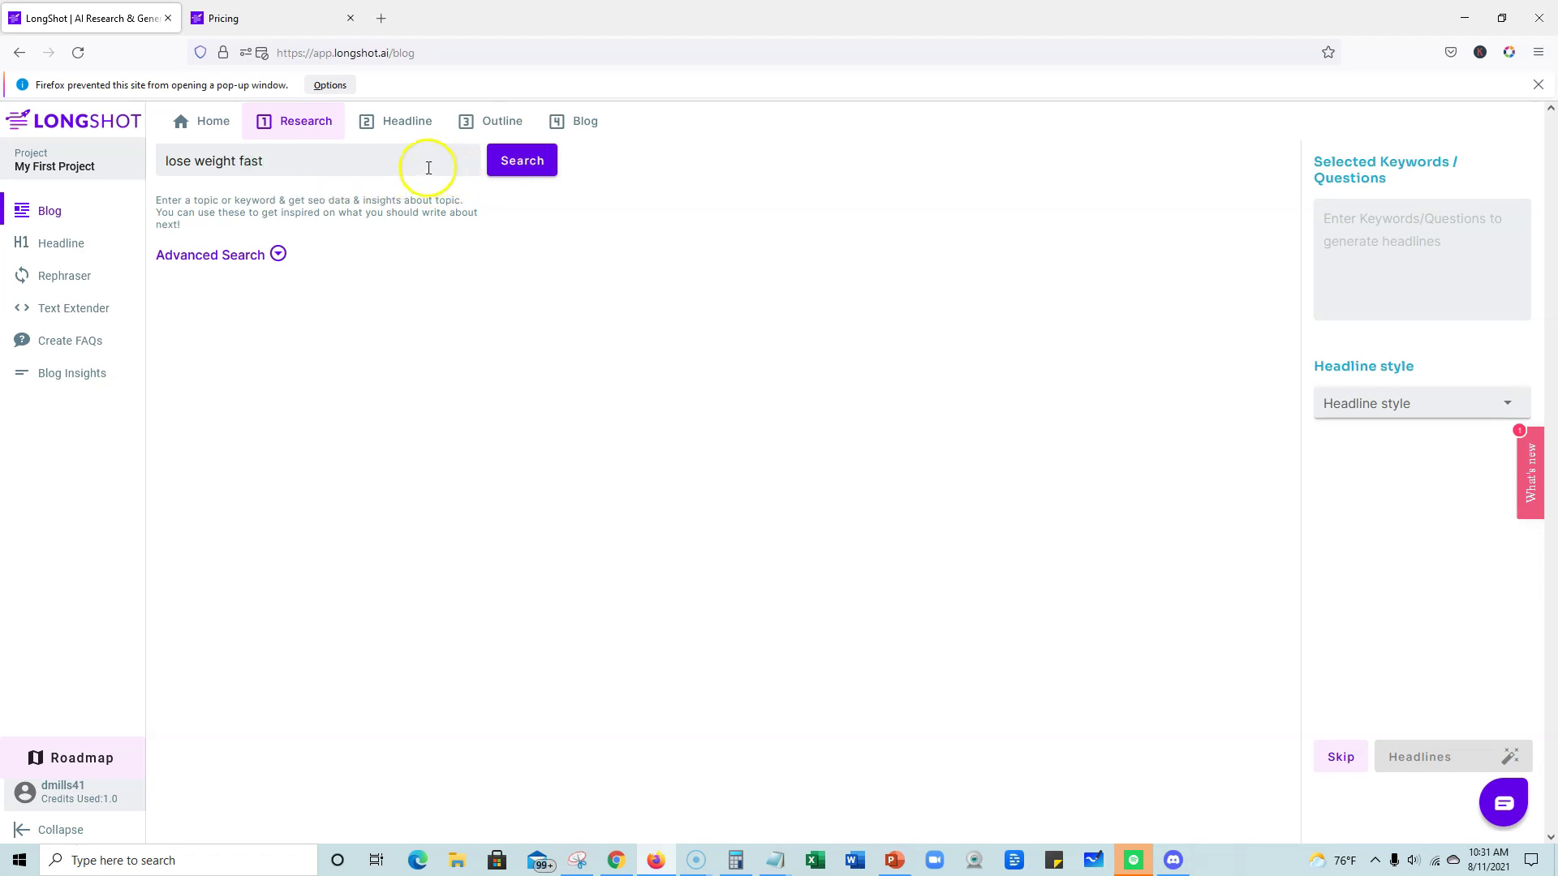
click(292, 161)
click(162, 161)
click(361, 161)
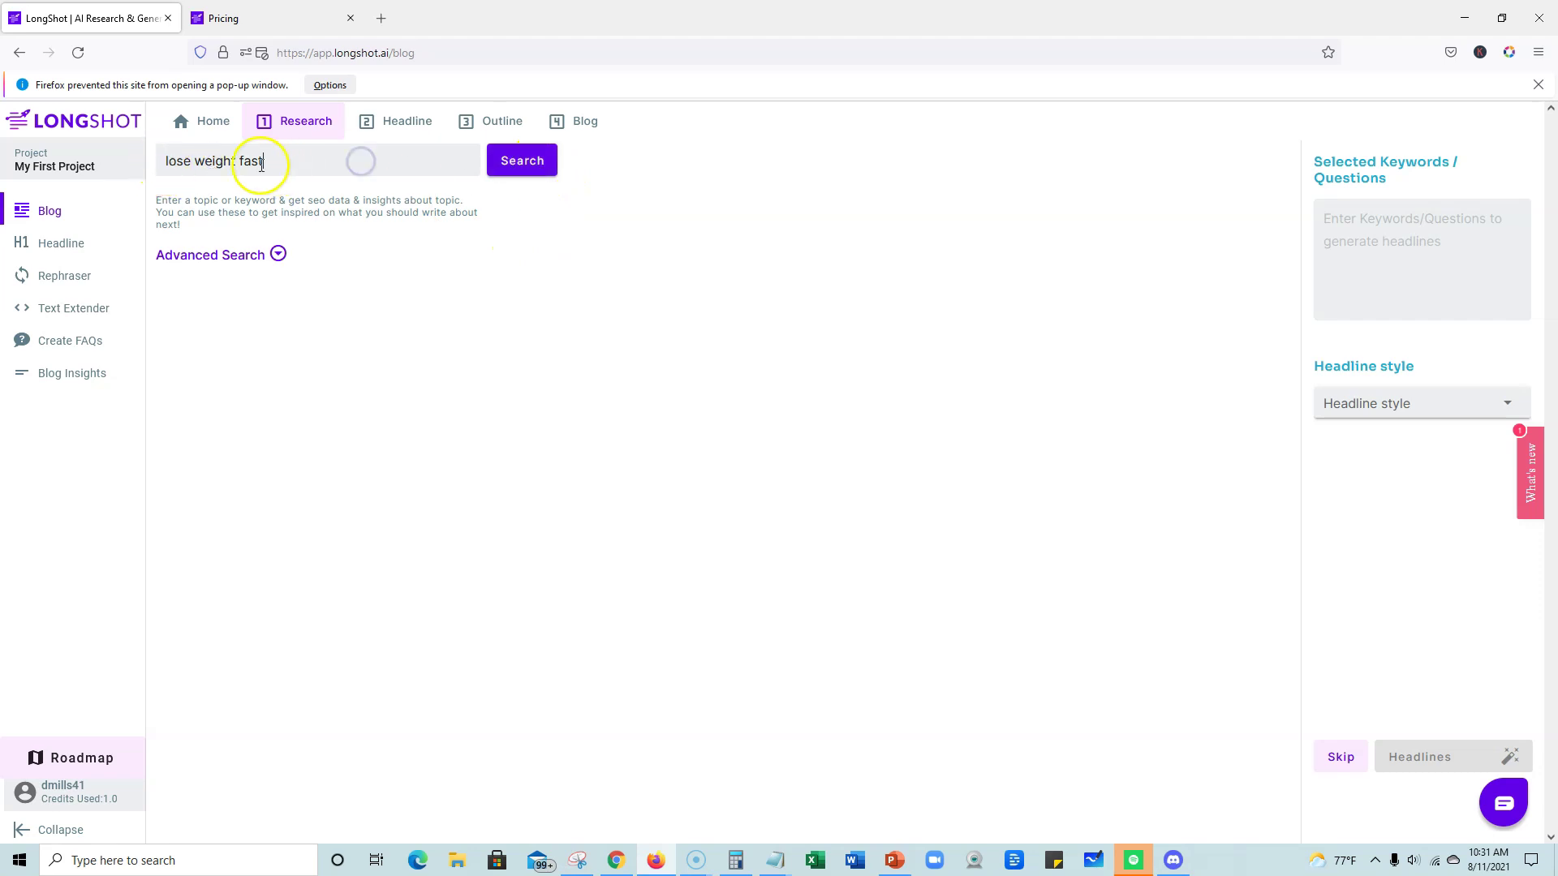
click(511, 161)
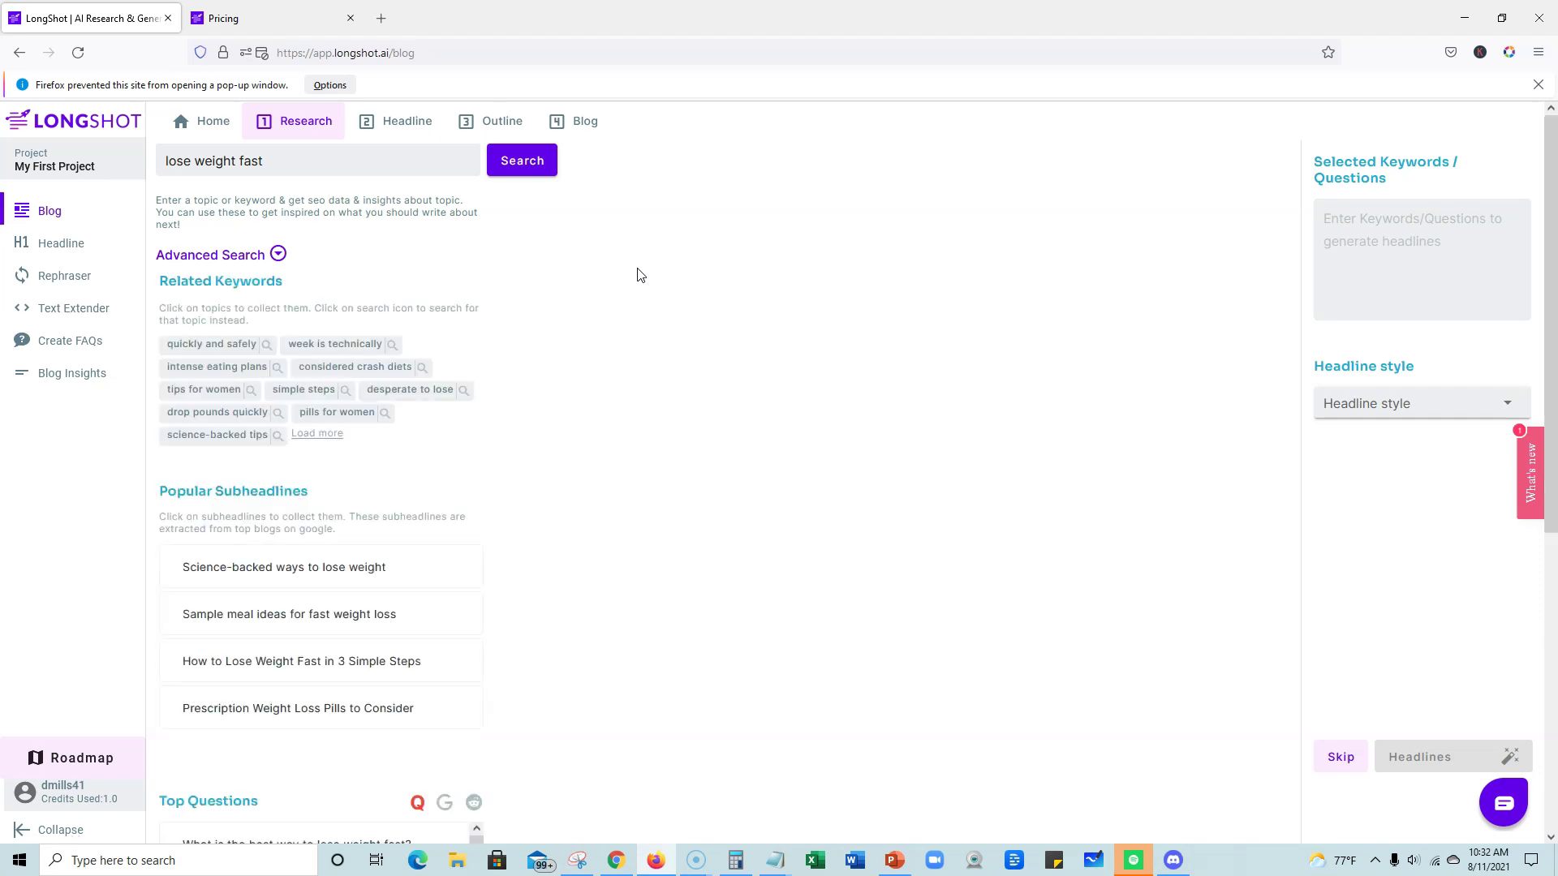
Step: Collect the keywords "drop pounds quickly" and "tips for women" and the subheadline "Science-backed ways to lose weight" for the headline
drag(626, 302, 618, 362)
click(213, 414)
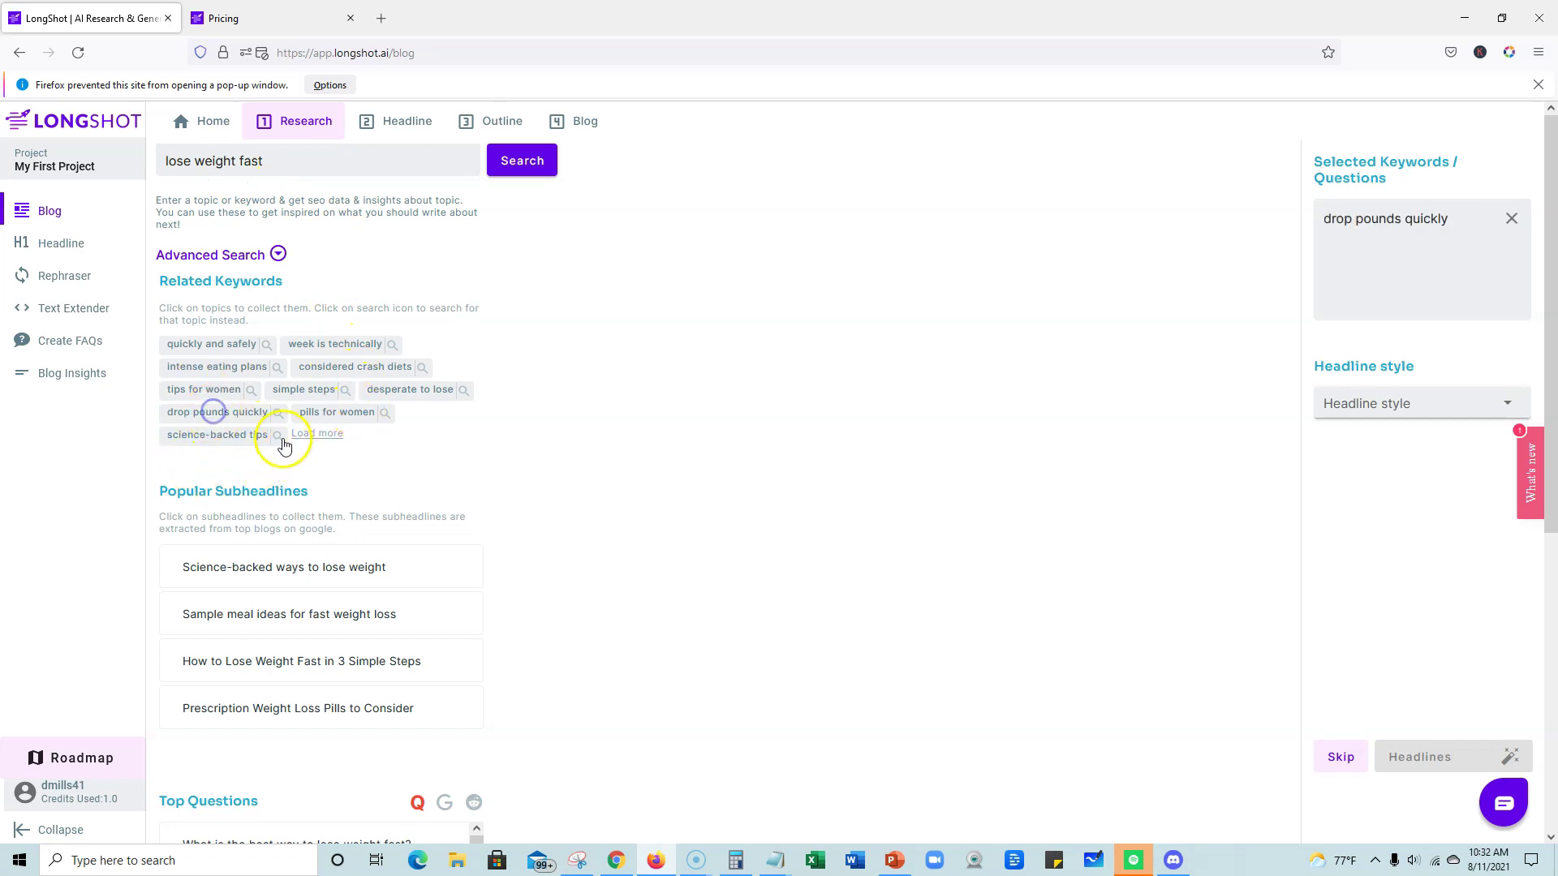
click(220, 392)
drag(1419, 244, 1311, 202)
click(1422, 257)
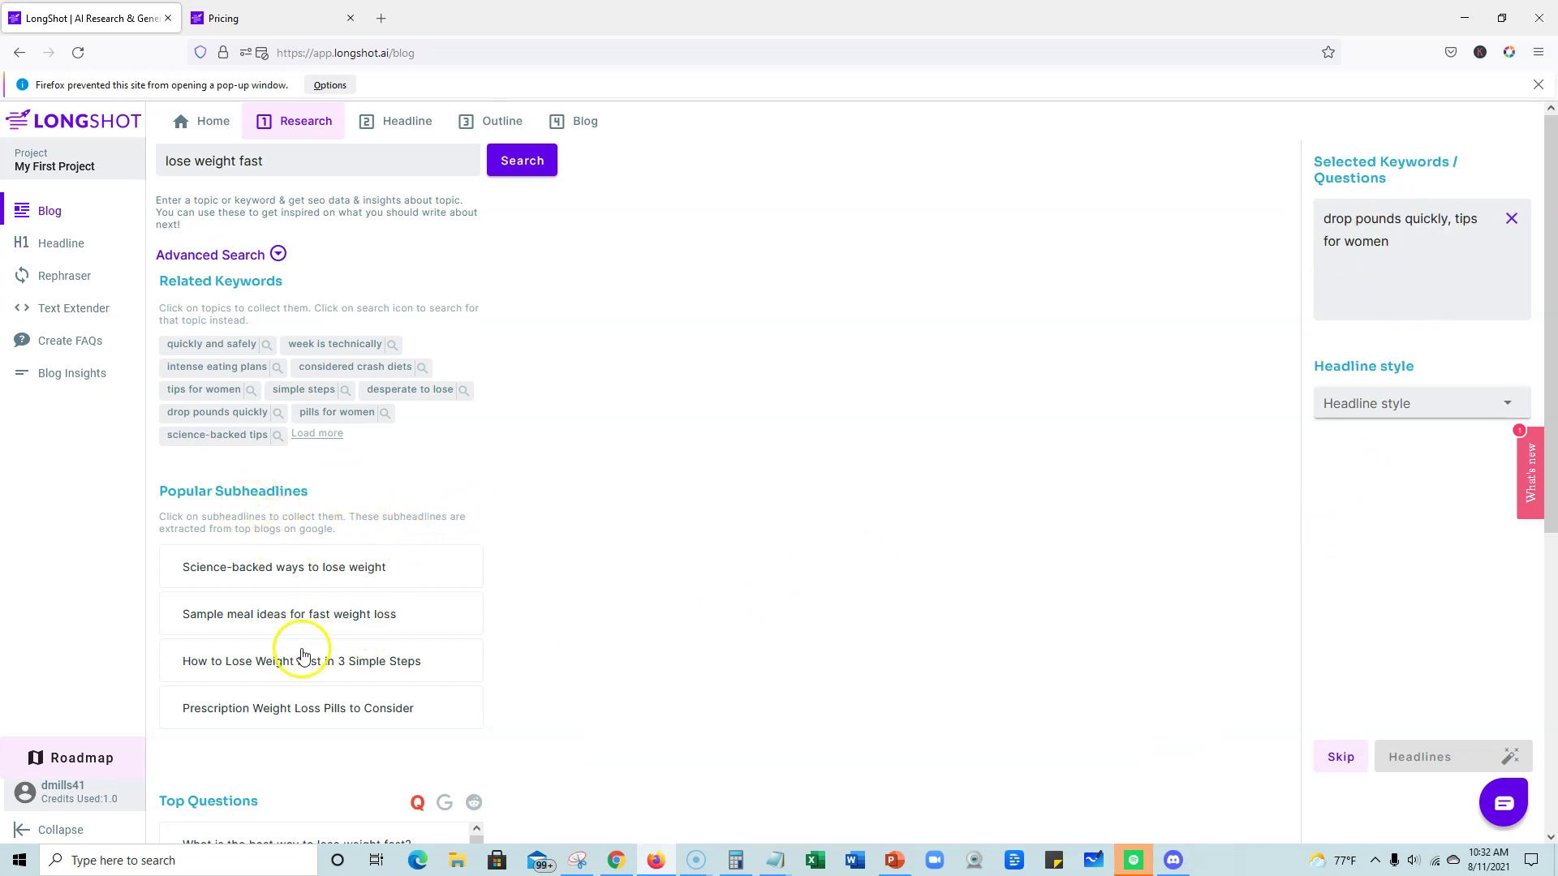
click(317, 567)
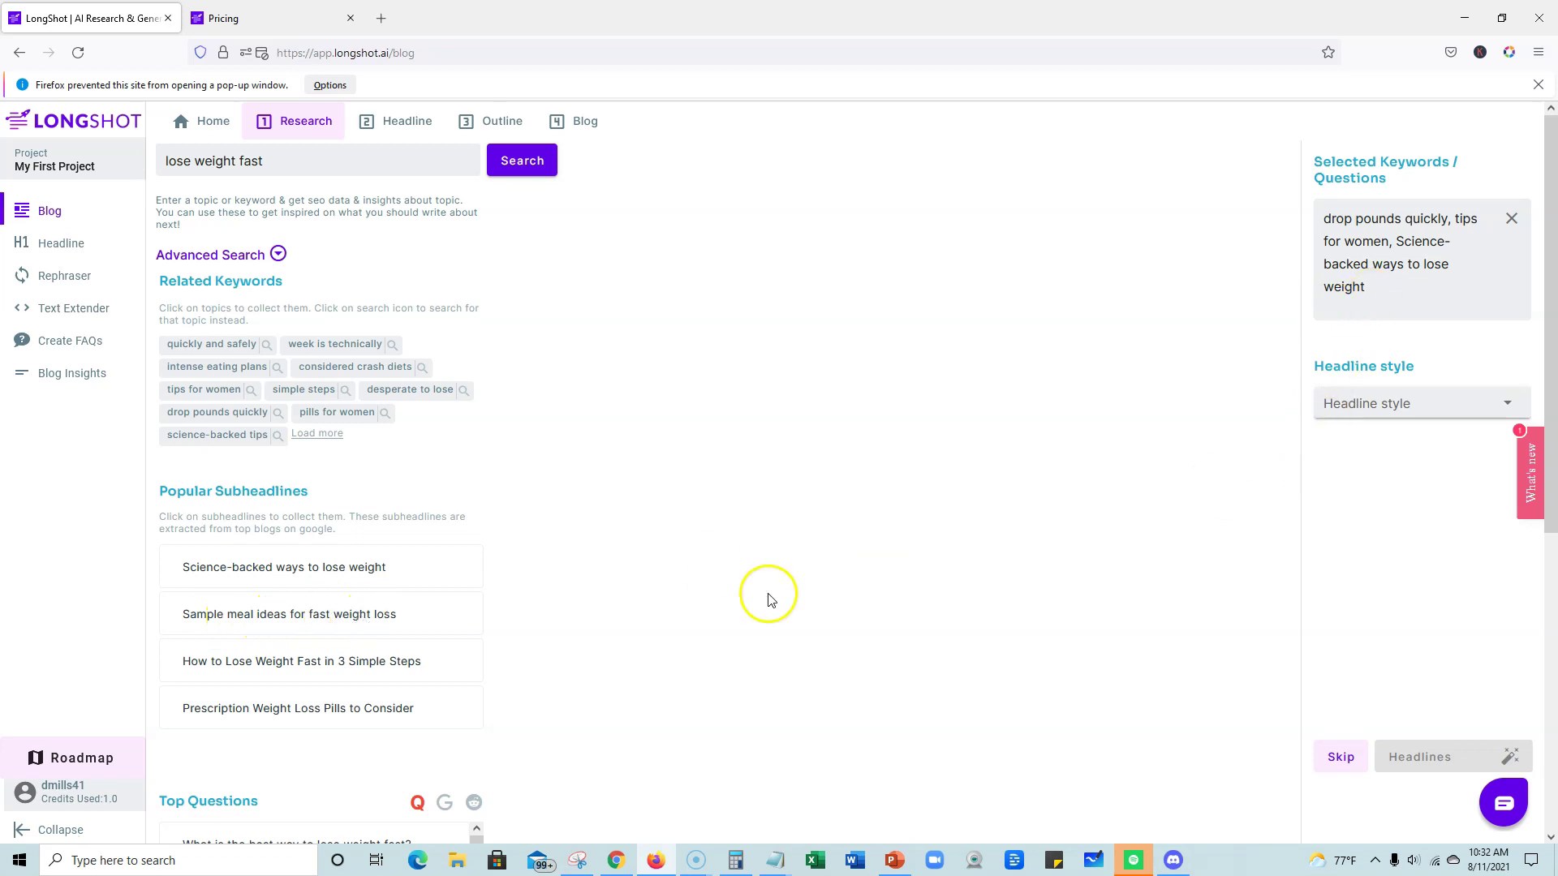
Step: Add the subheadlines "Sample meal ideas for fast weight loss" and "Prescription Weight Loss Pills to Consider" to the selected keywords
click(393, 616)
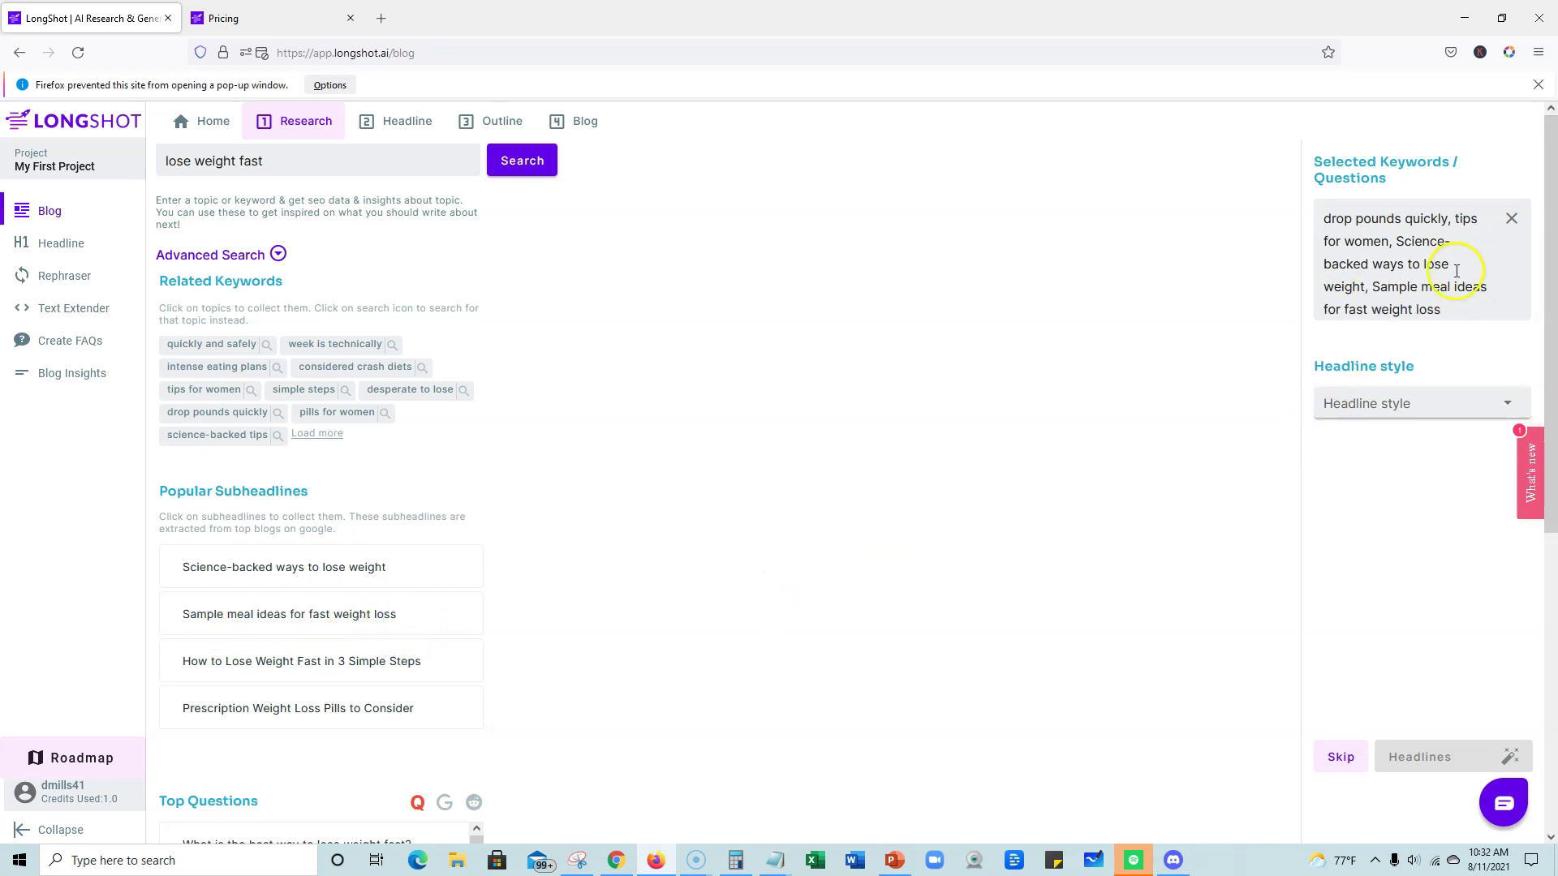
click(316, 710)
scroll(491, 670, down, 4)
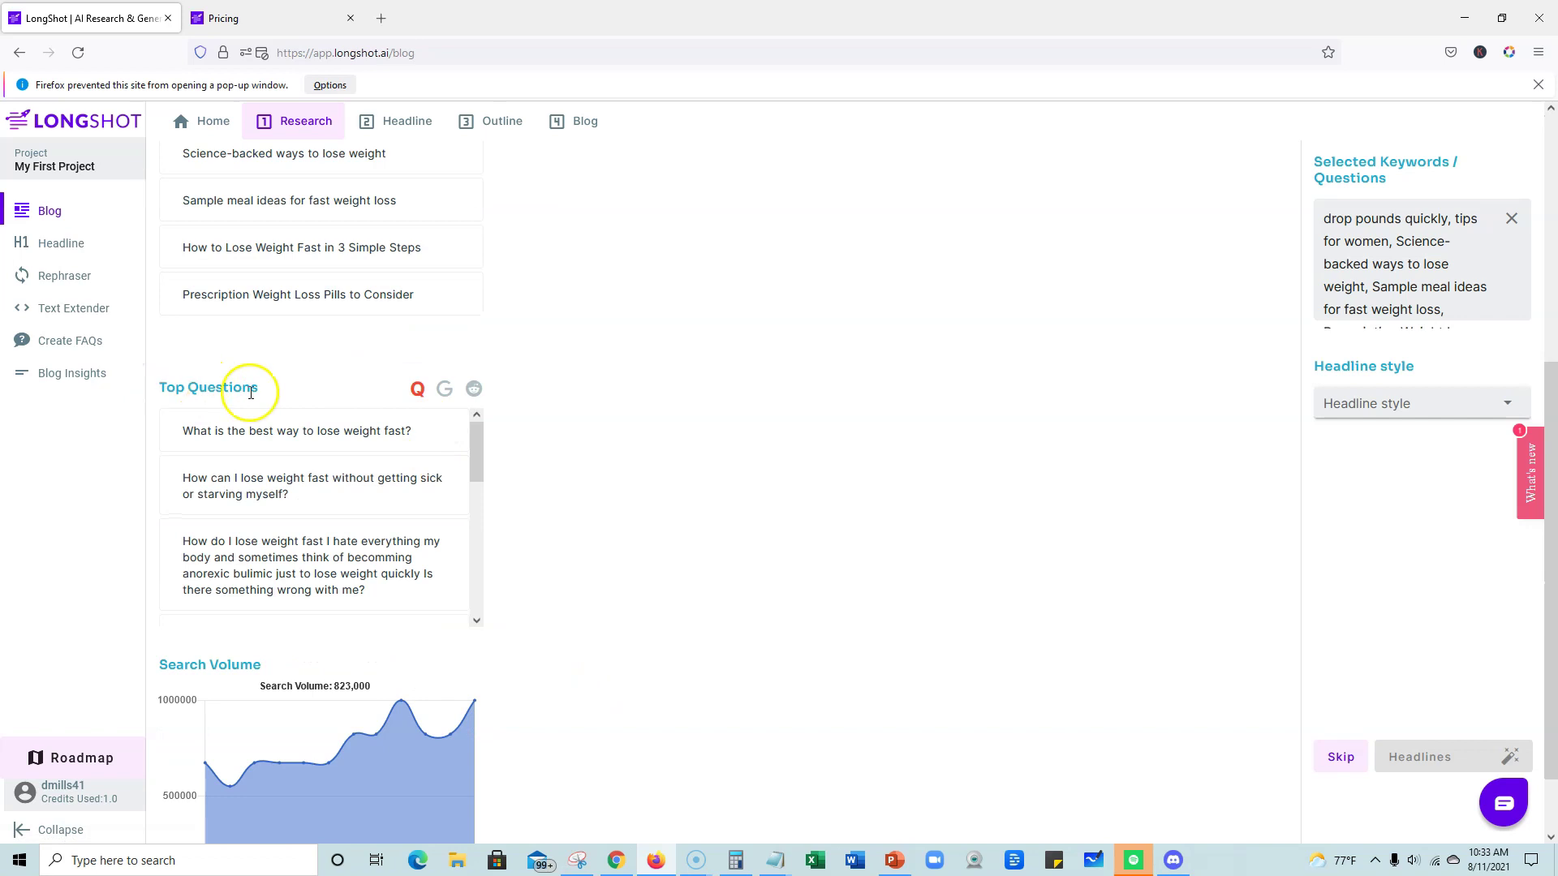
scroll(403, 438, up, 4)
scroll(406, 438, up, 1)
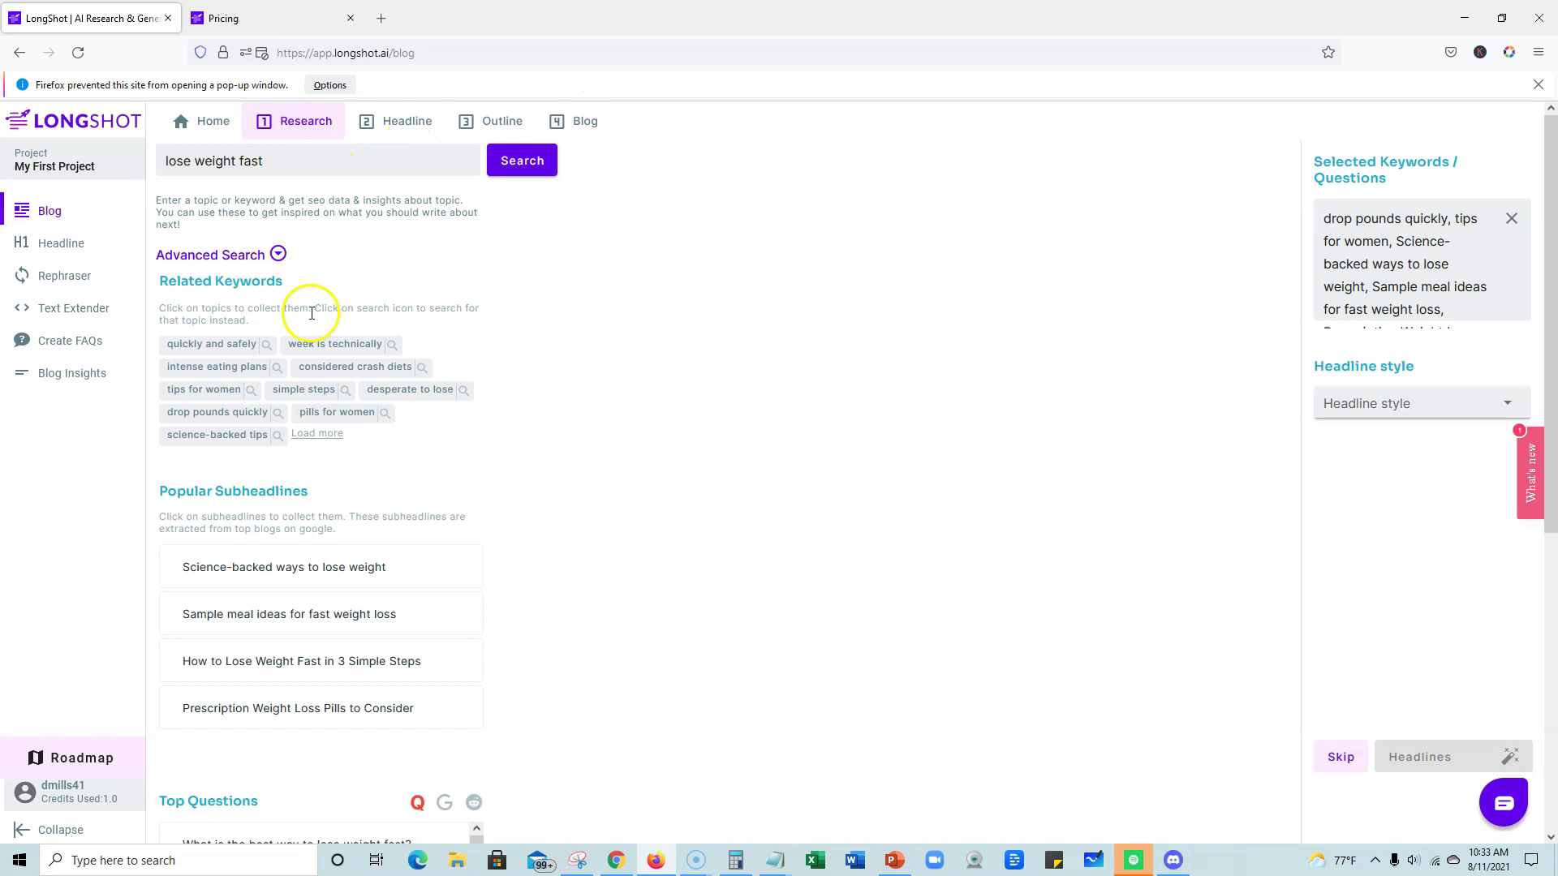
Step: Collect the Quora questions about losing weight fast before a doctor's appointment and losing weight really fast without eating
scroll(397, 503, down, 8)
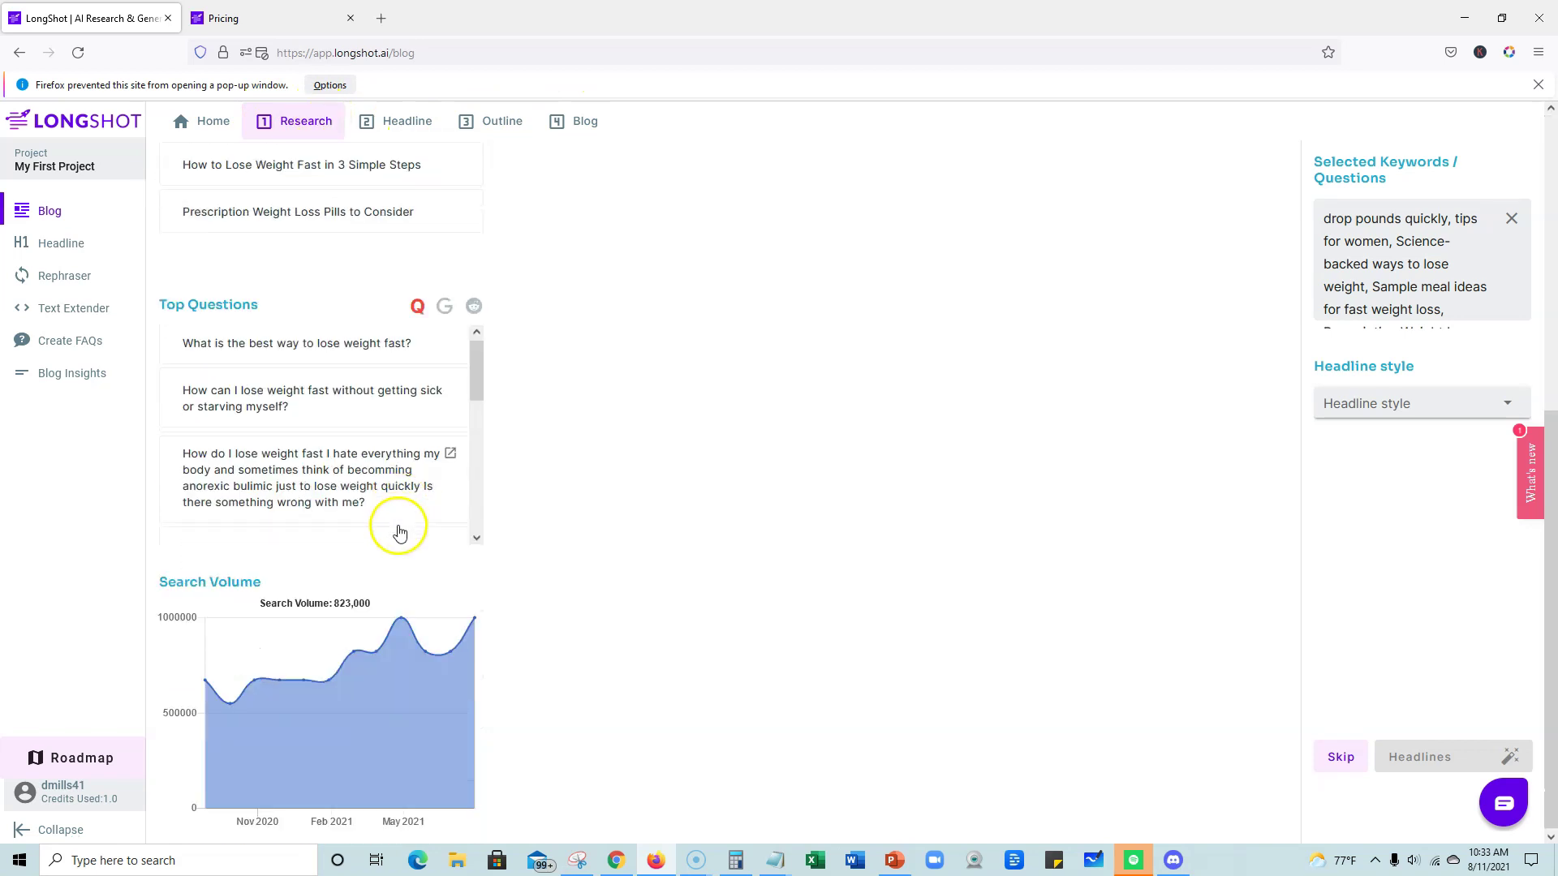
scroll(397, 550, up, 1)
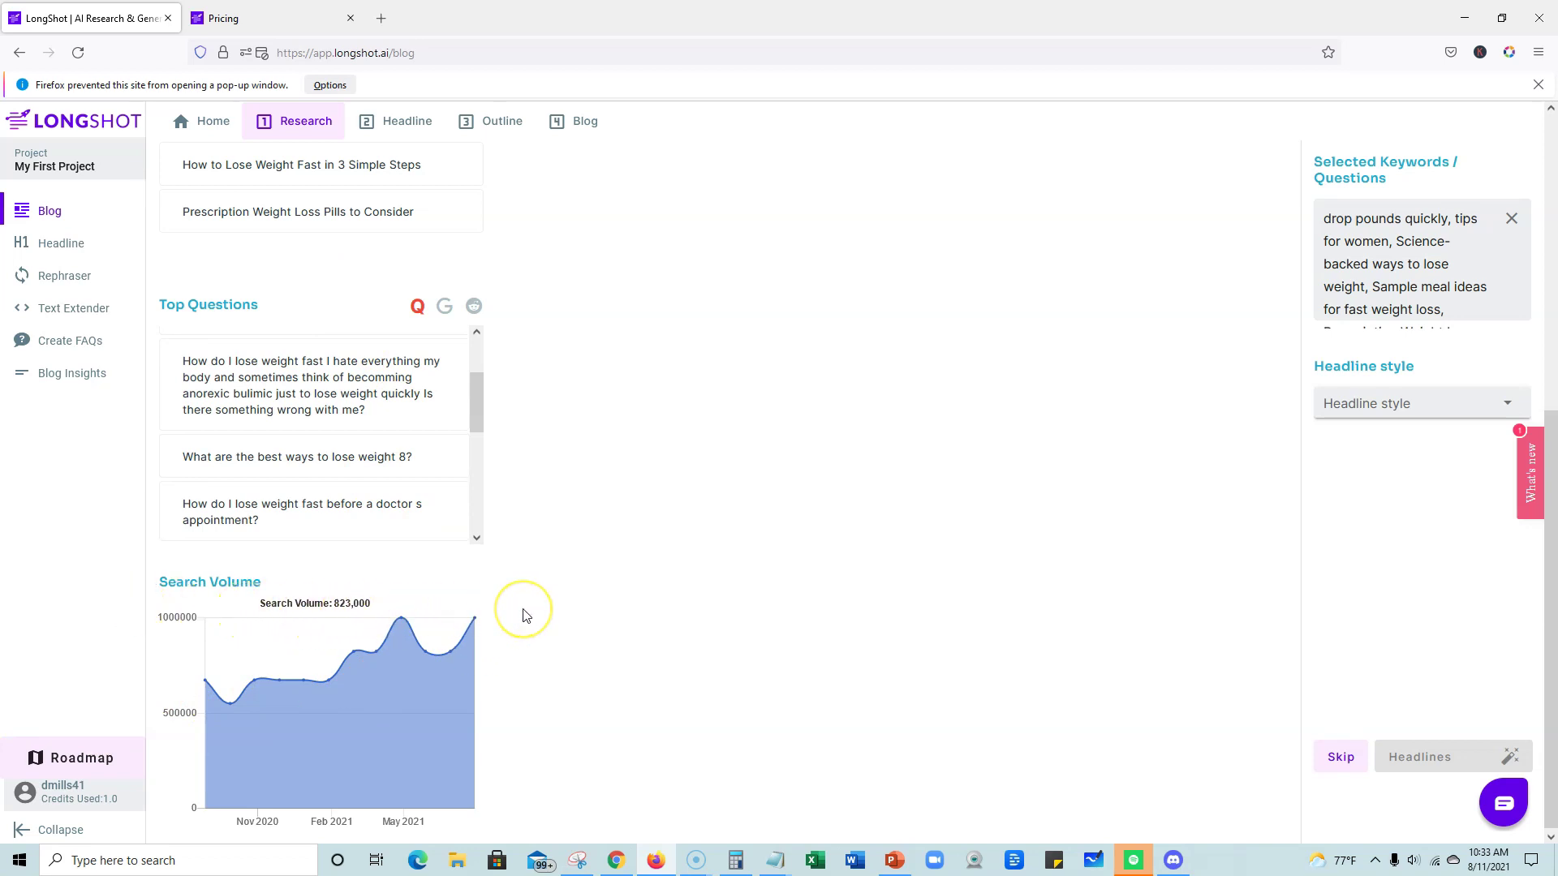
scroll(525, 611, up, 3)
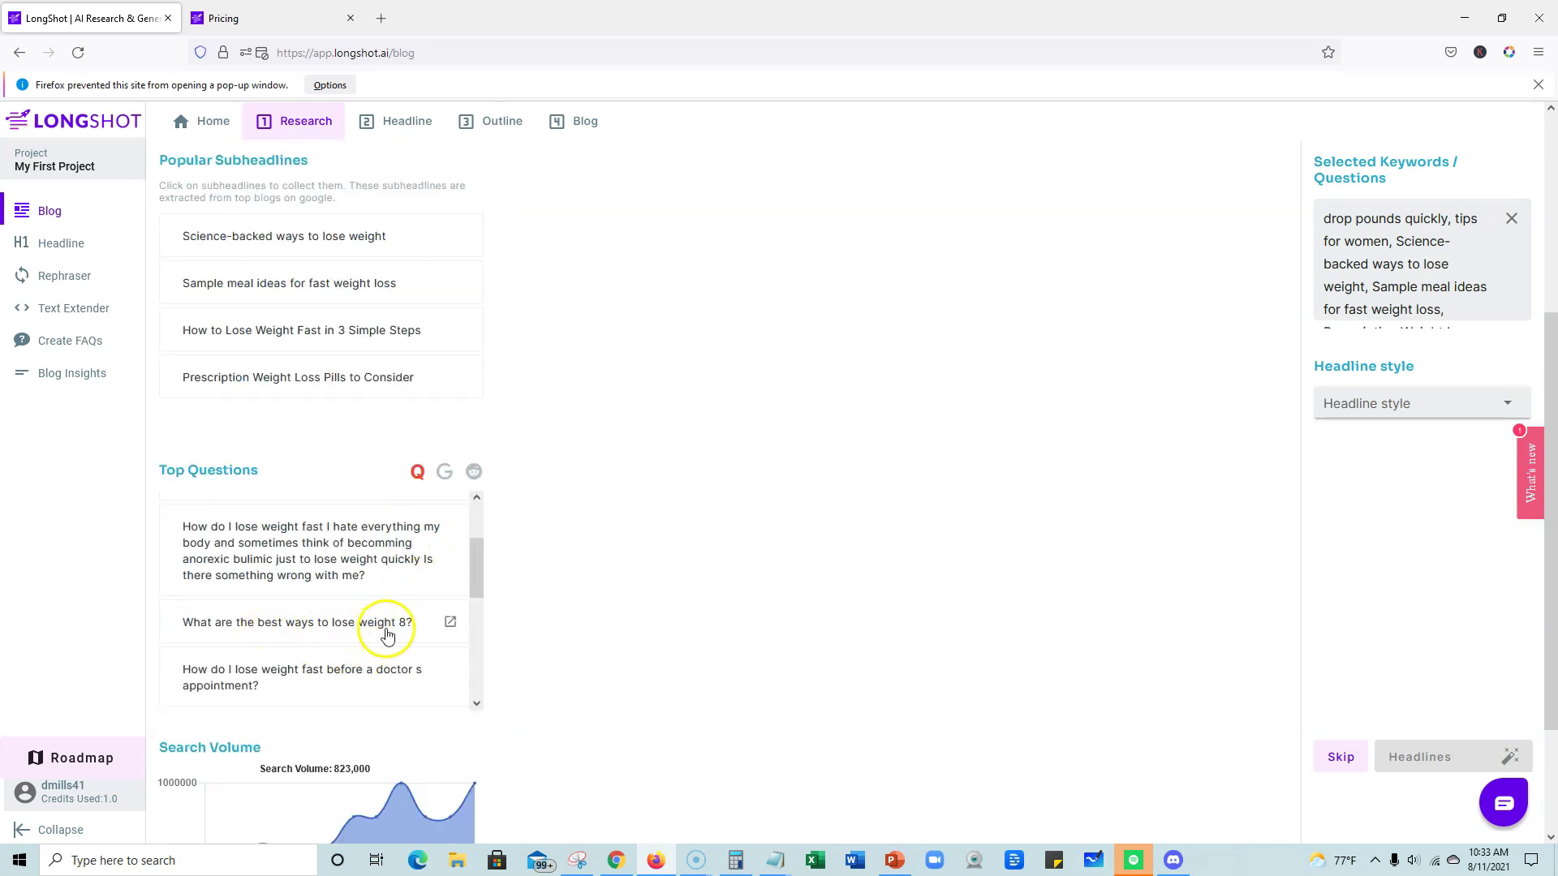
scroll(238, 686, down, 1)
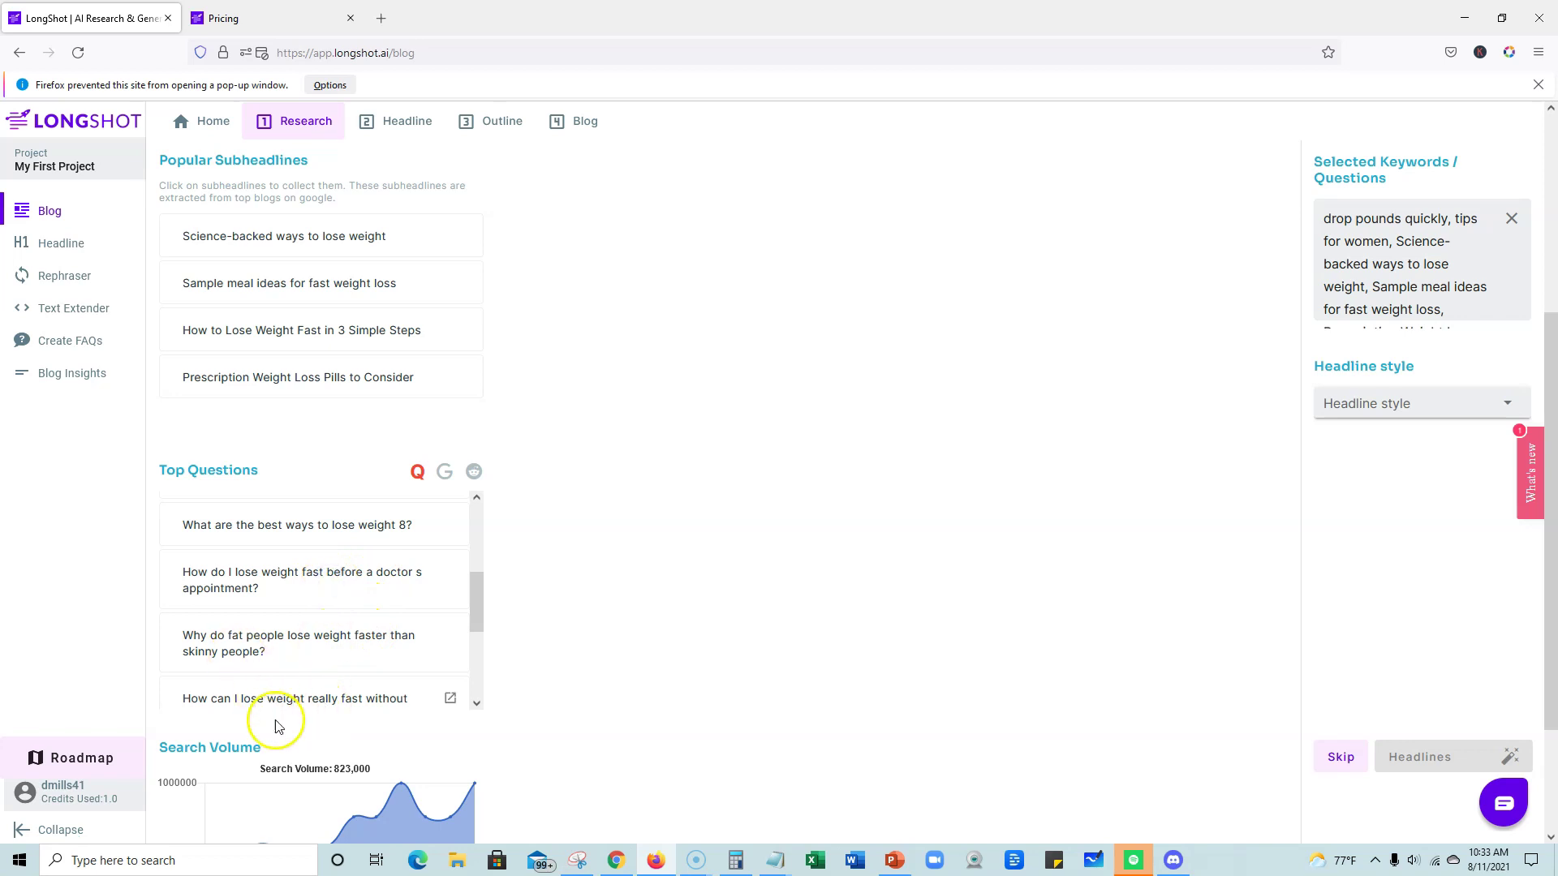
scroll(272, 708, down, 3)
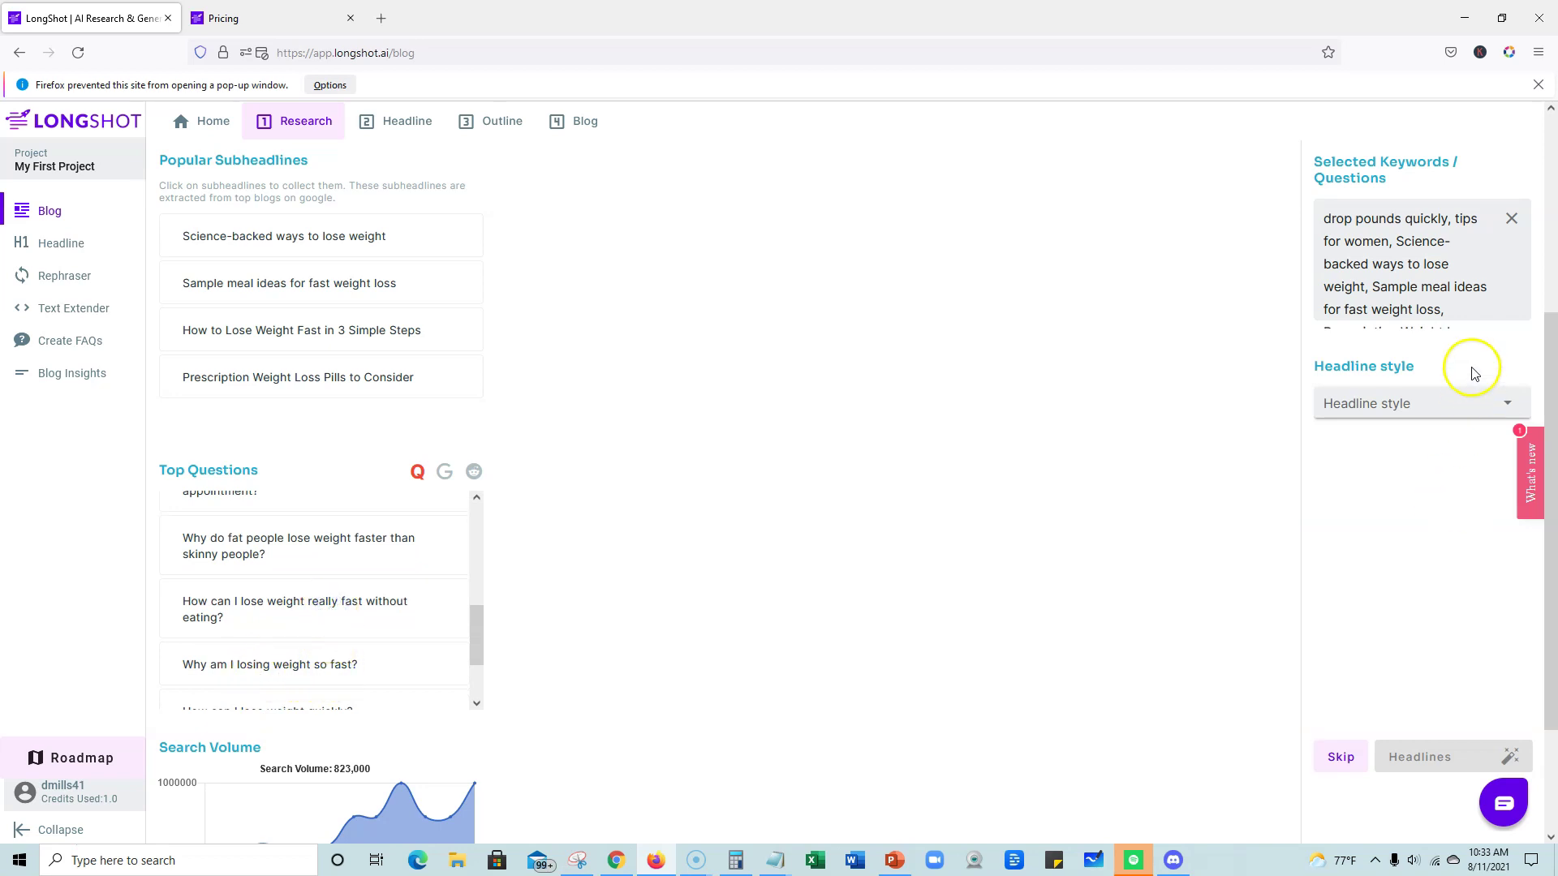
scroll(1436, 278, up, 2)
mouse_move(1436, 264)
mouse_down()
mouse_move(1425, 330)
mouse_move(1440, 256)
mouse_up()
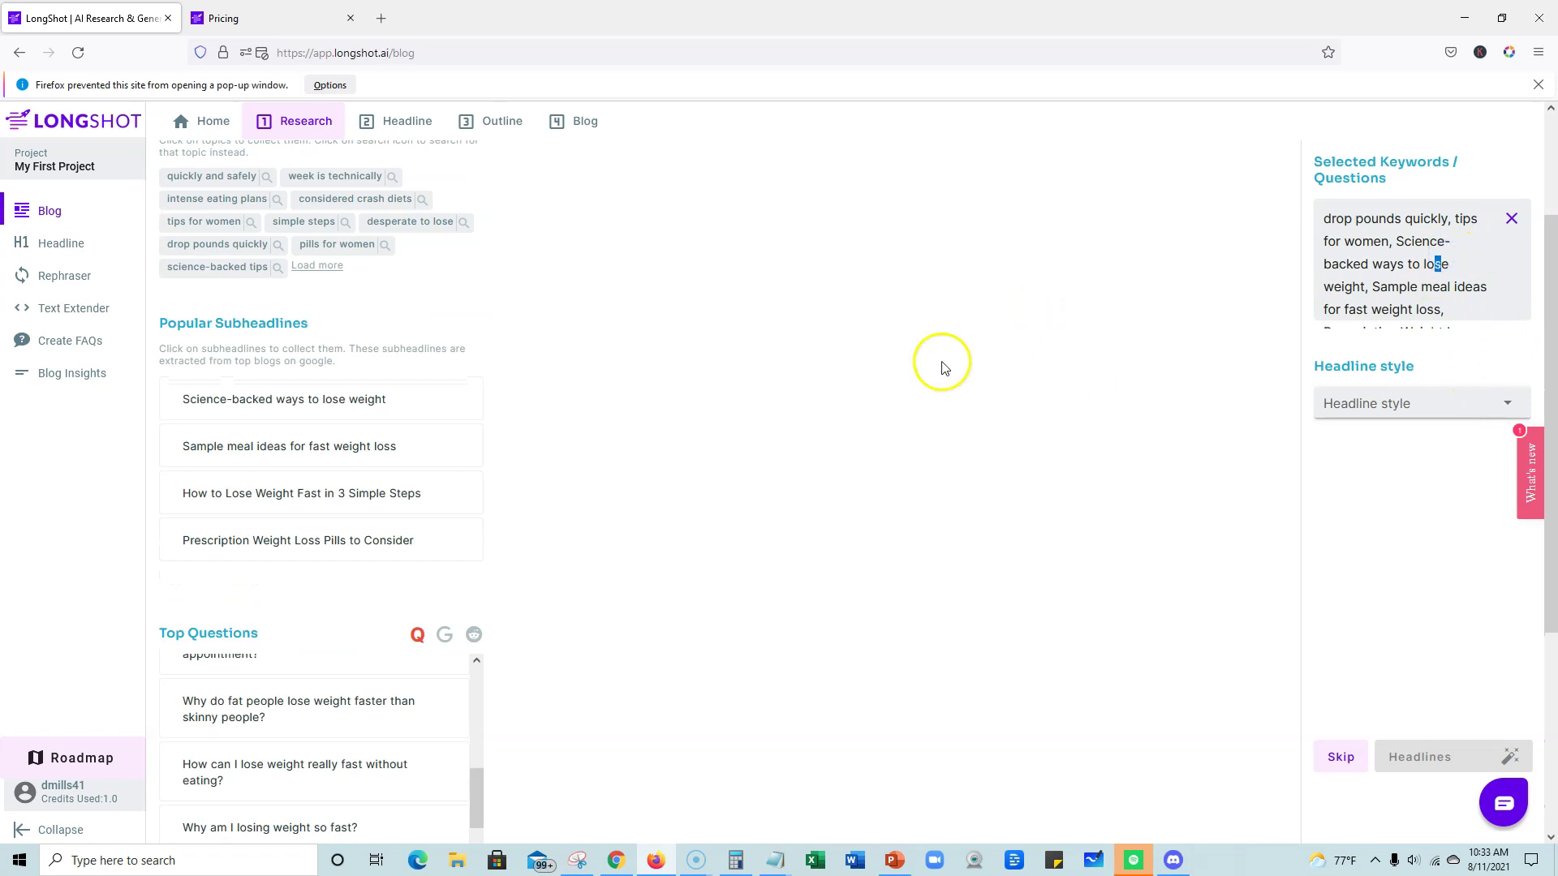
scroll(668, 550, down, 4)
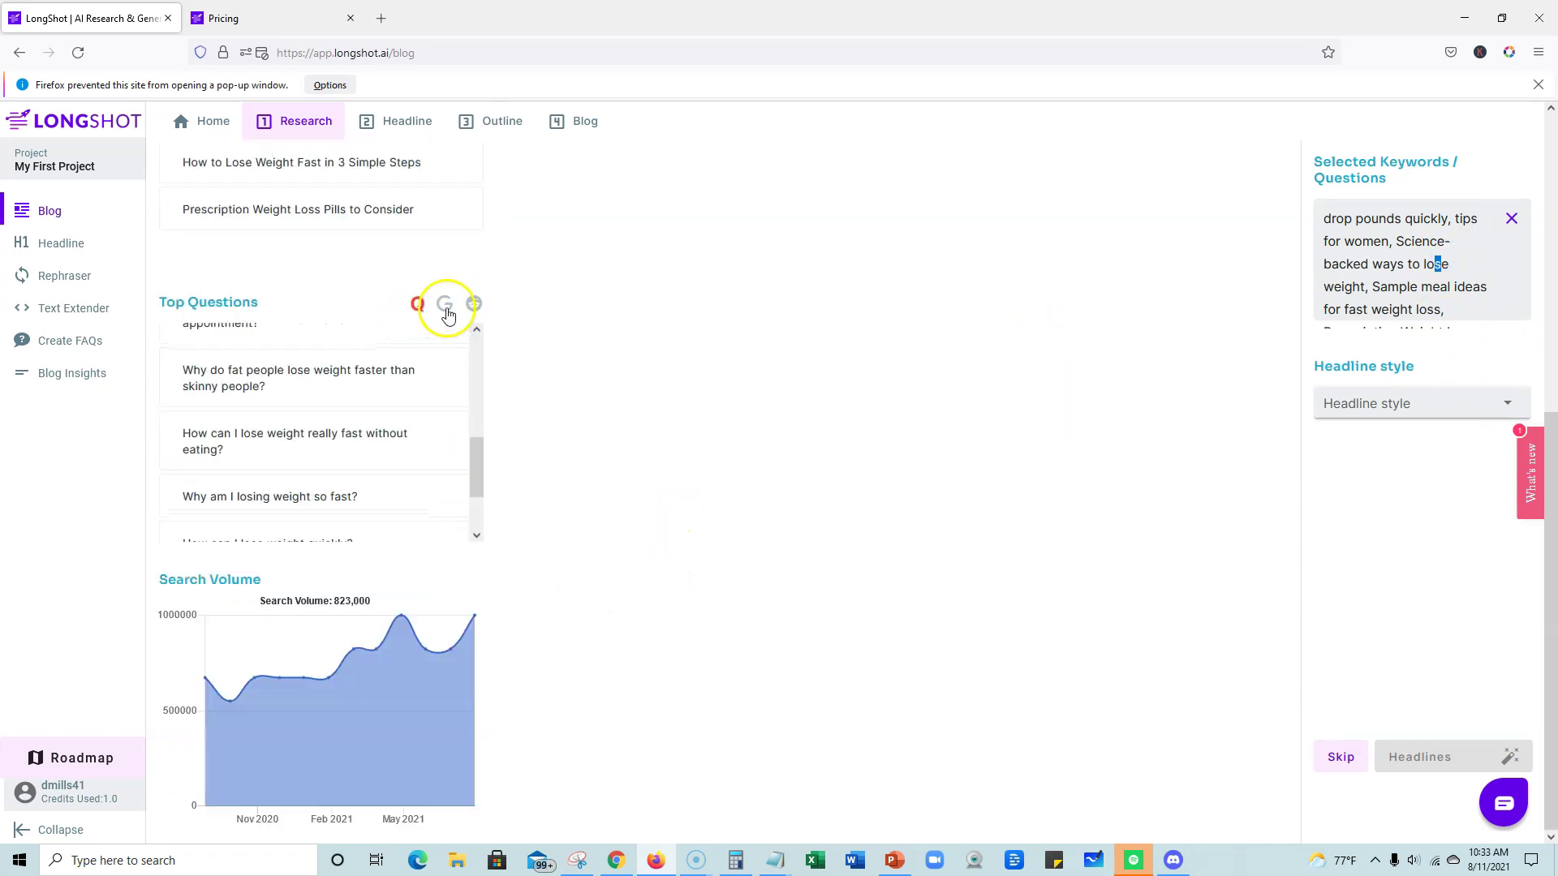
Step: Compare the top questions from Google and Reddit, and collect Google's "How To Lose Belly Fat?"
click(445, 304)
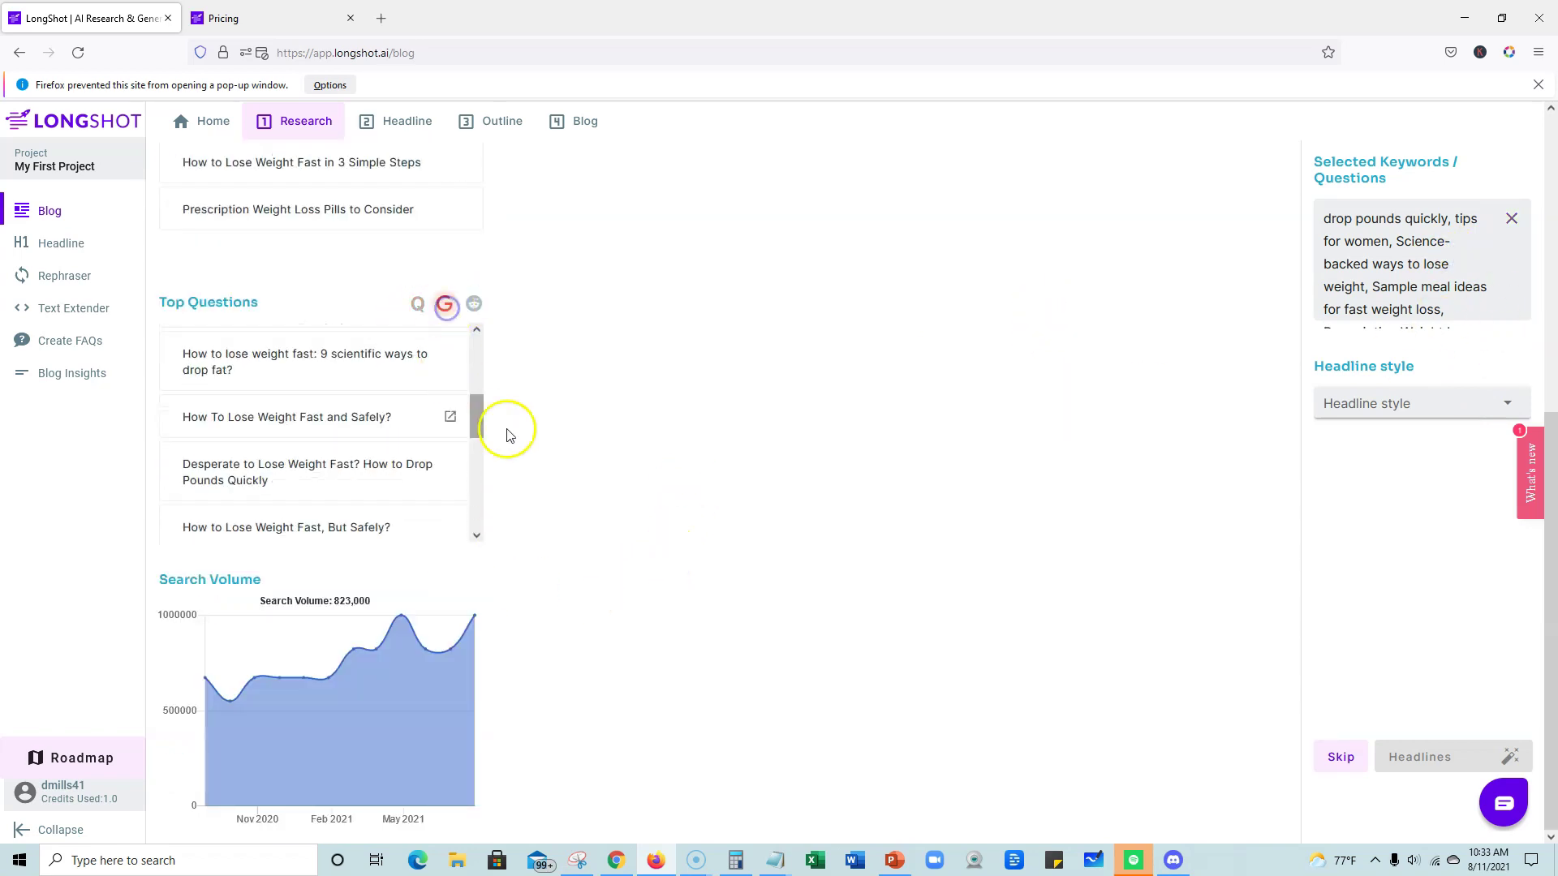
click(474, 303)
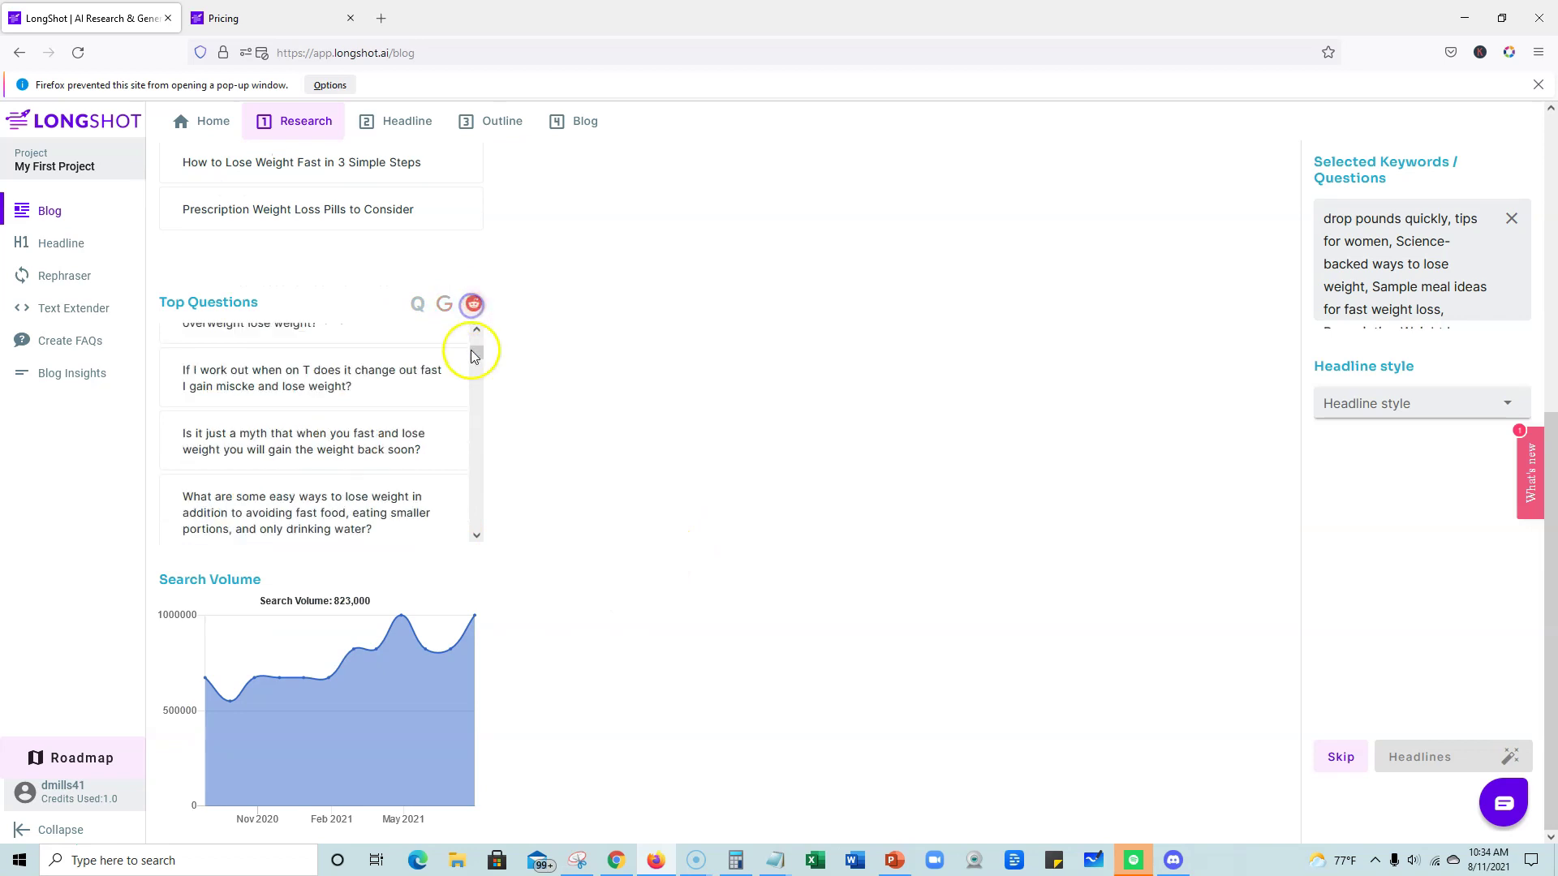
click(444, 304)
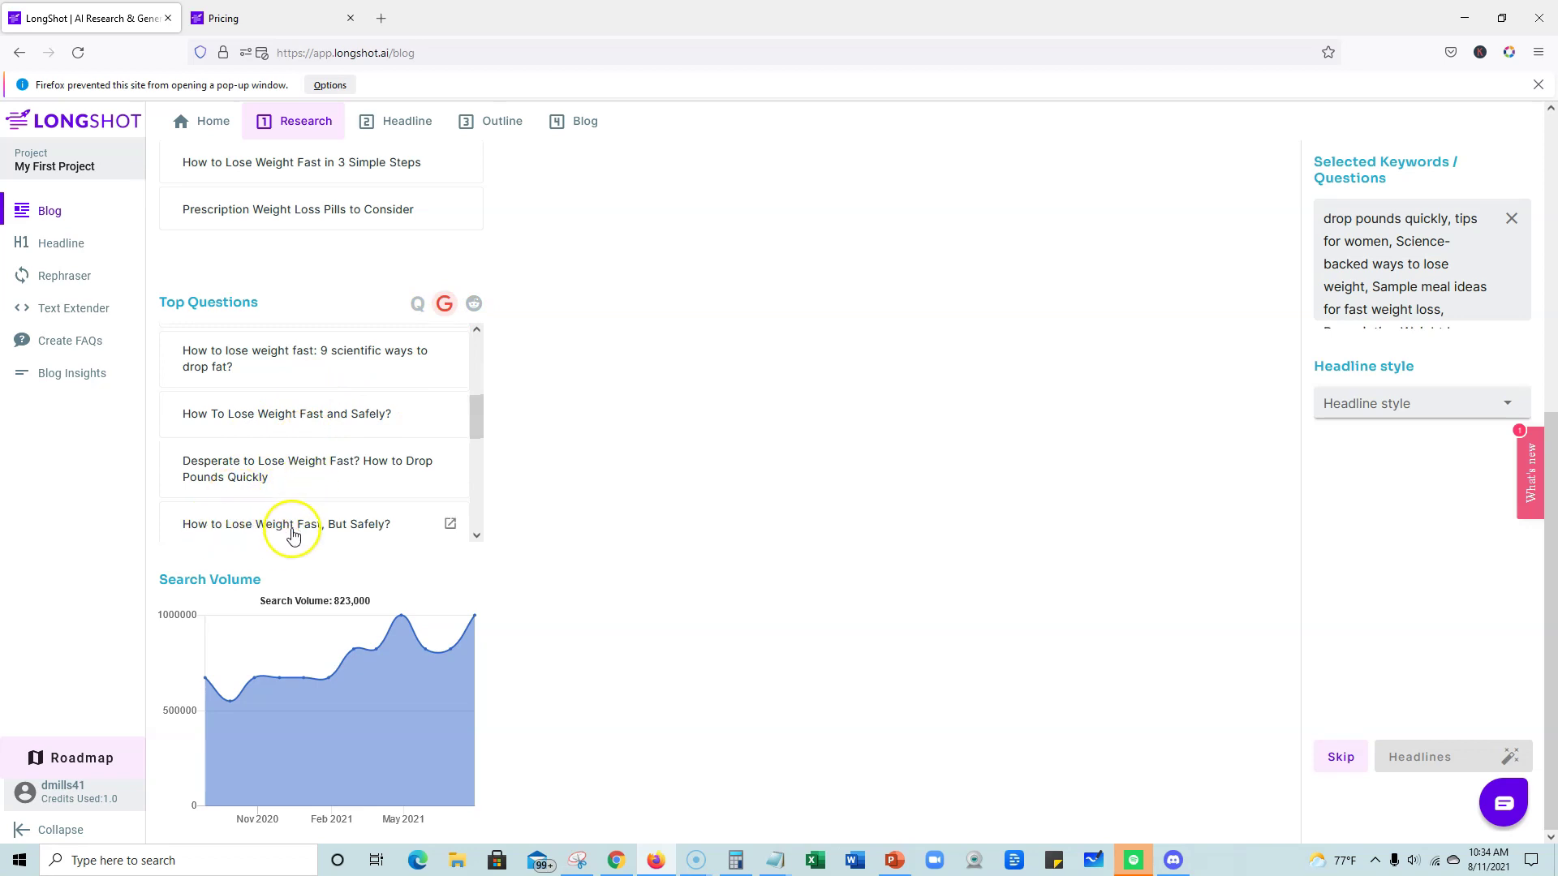
scroll(290, 531, down, 2)
scroll(349, 491, down, 2)
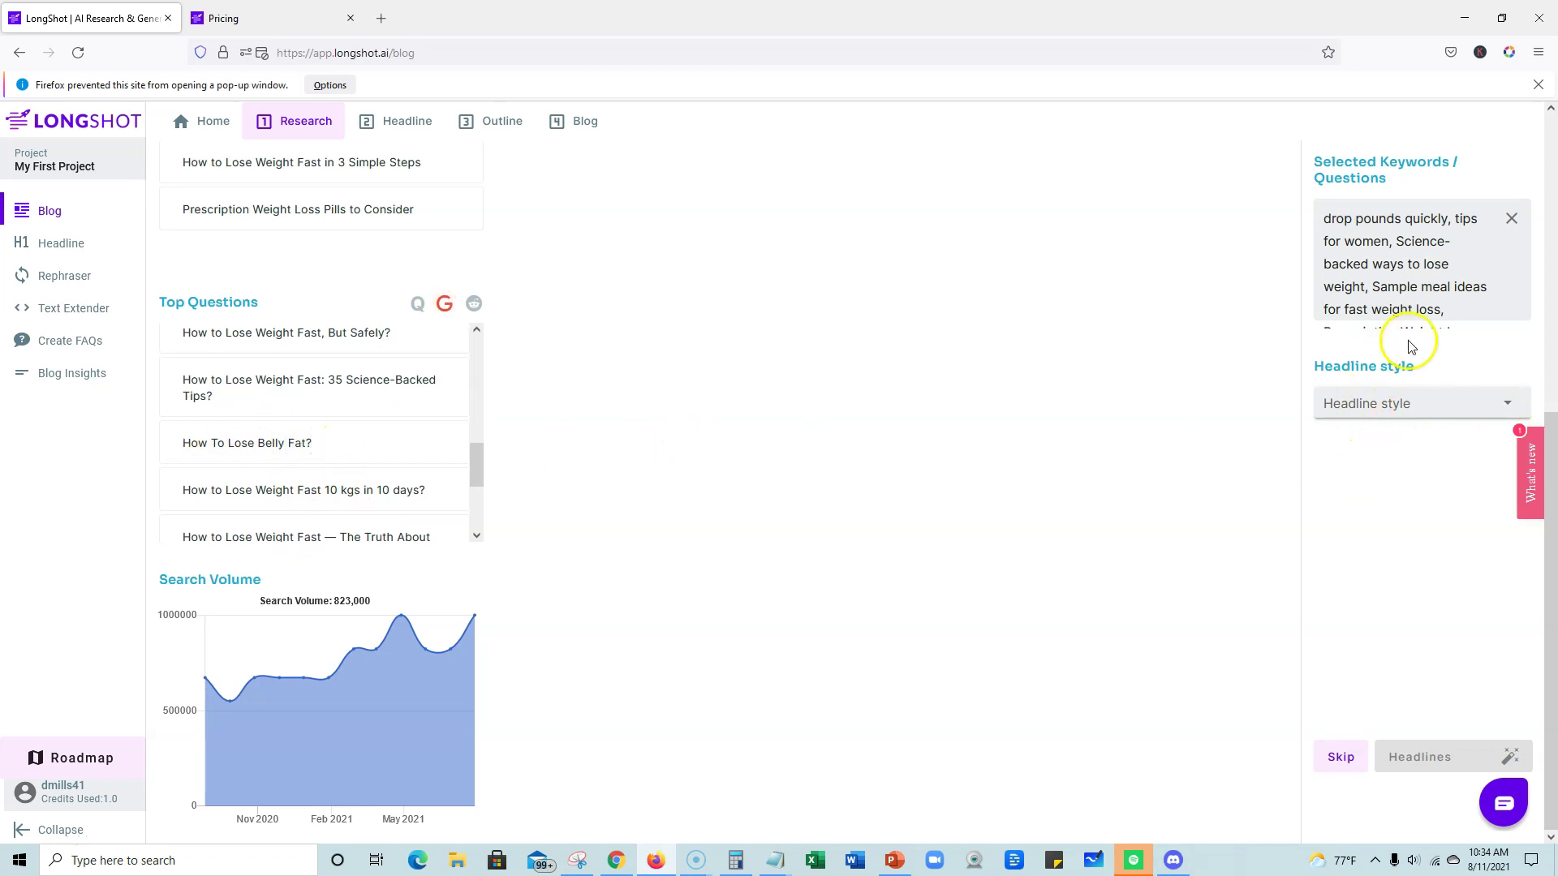
Step: Set the headline style to HowTo and generate headlines from the selected keywords and questions
click(1386, 403)
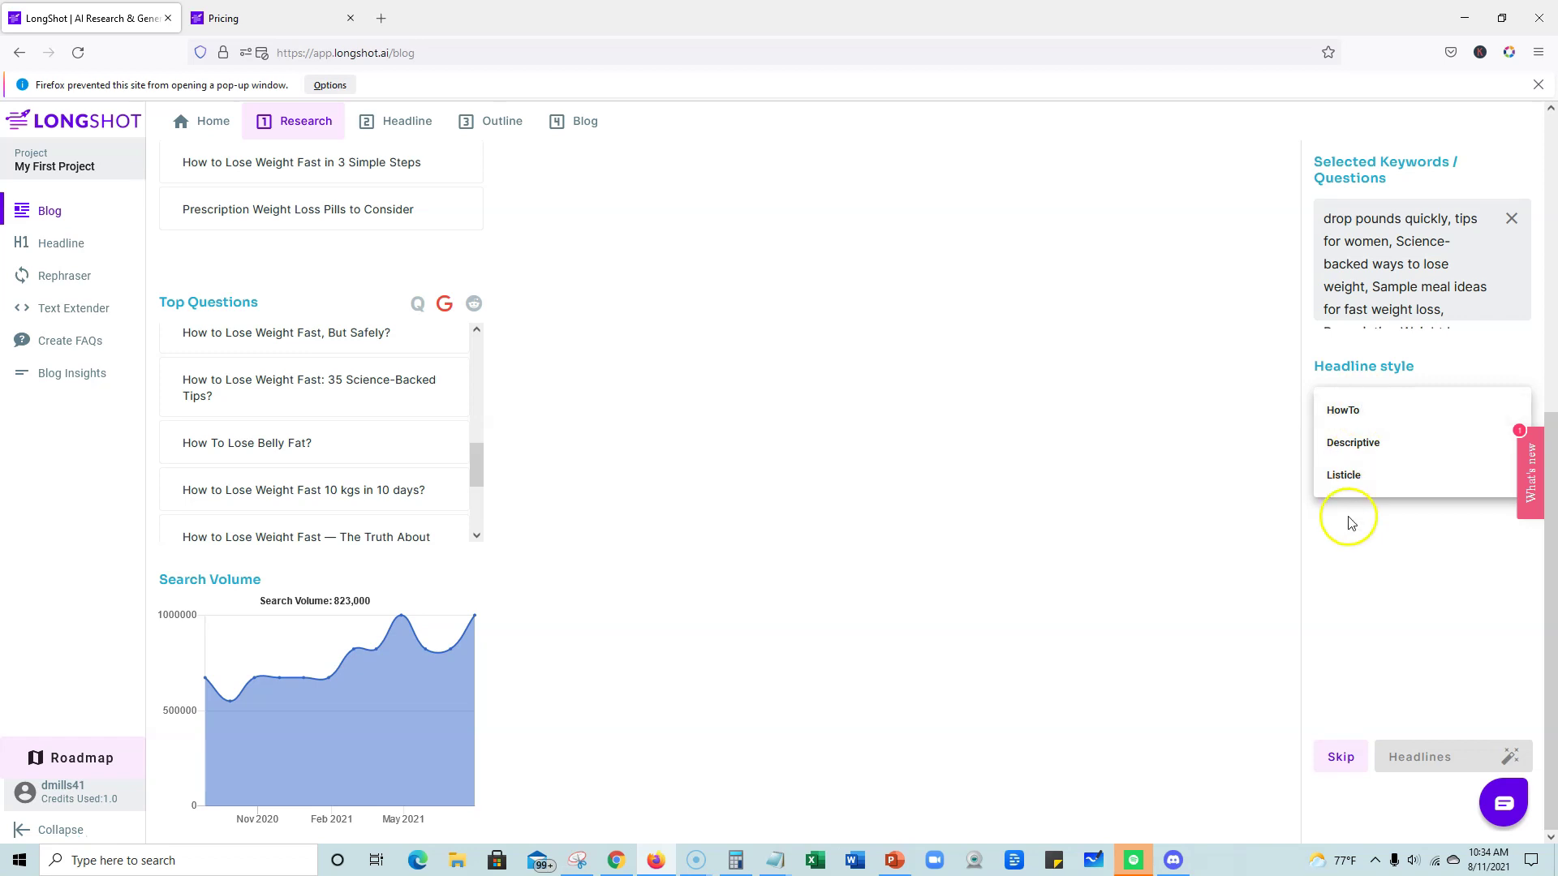
click(1349, 415)
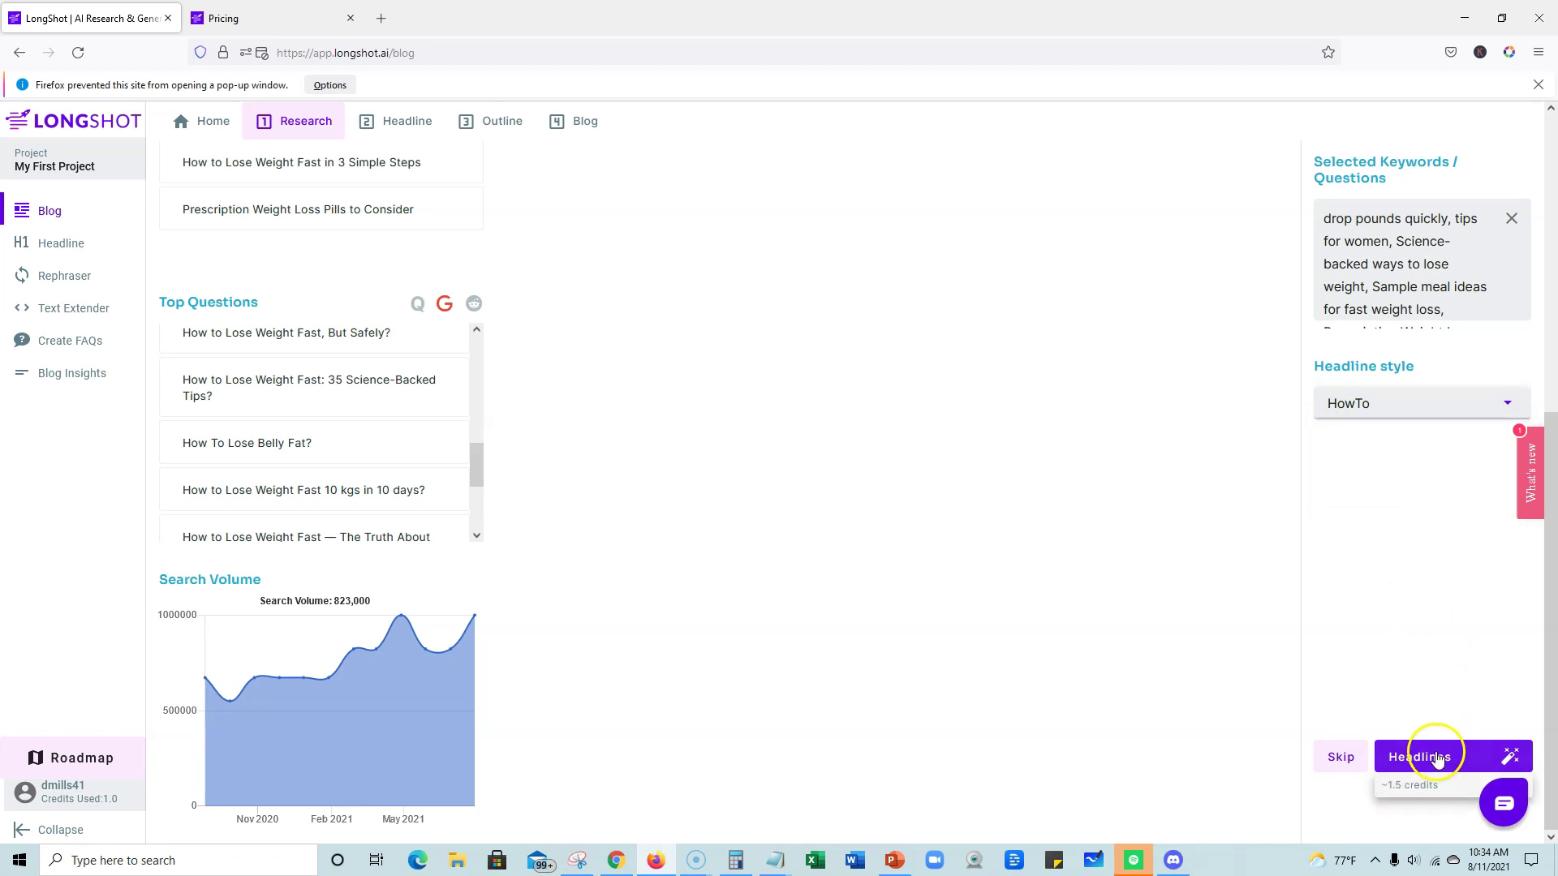
scroll(1440, 546, up, 6)
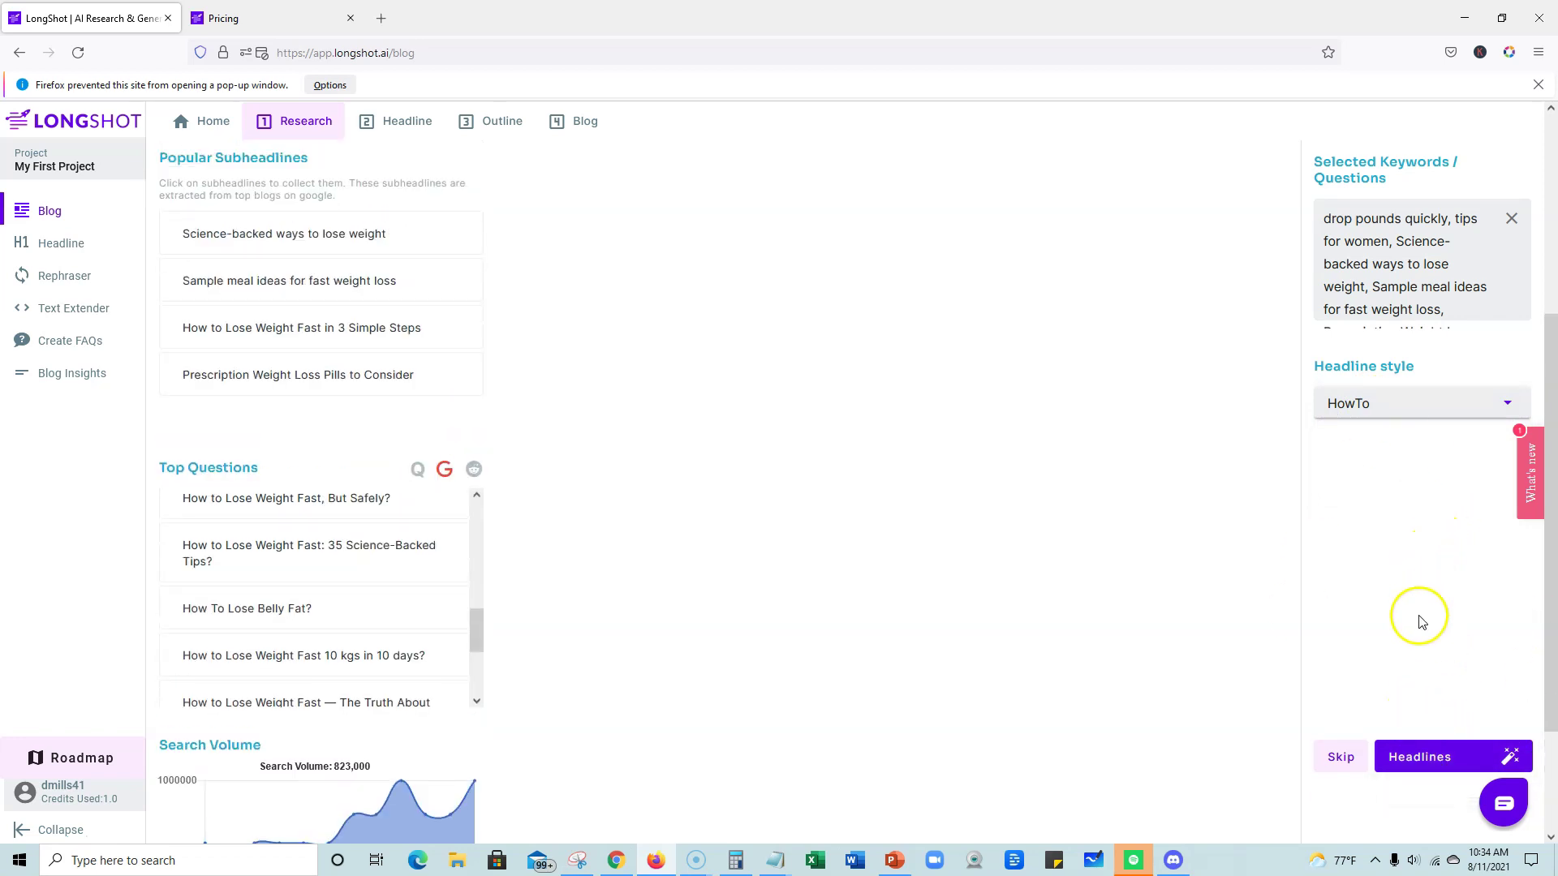
click(1429, 766)
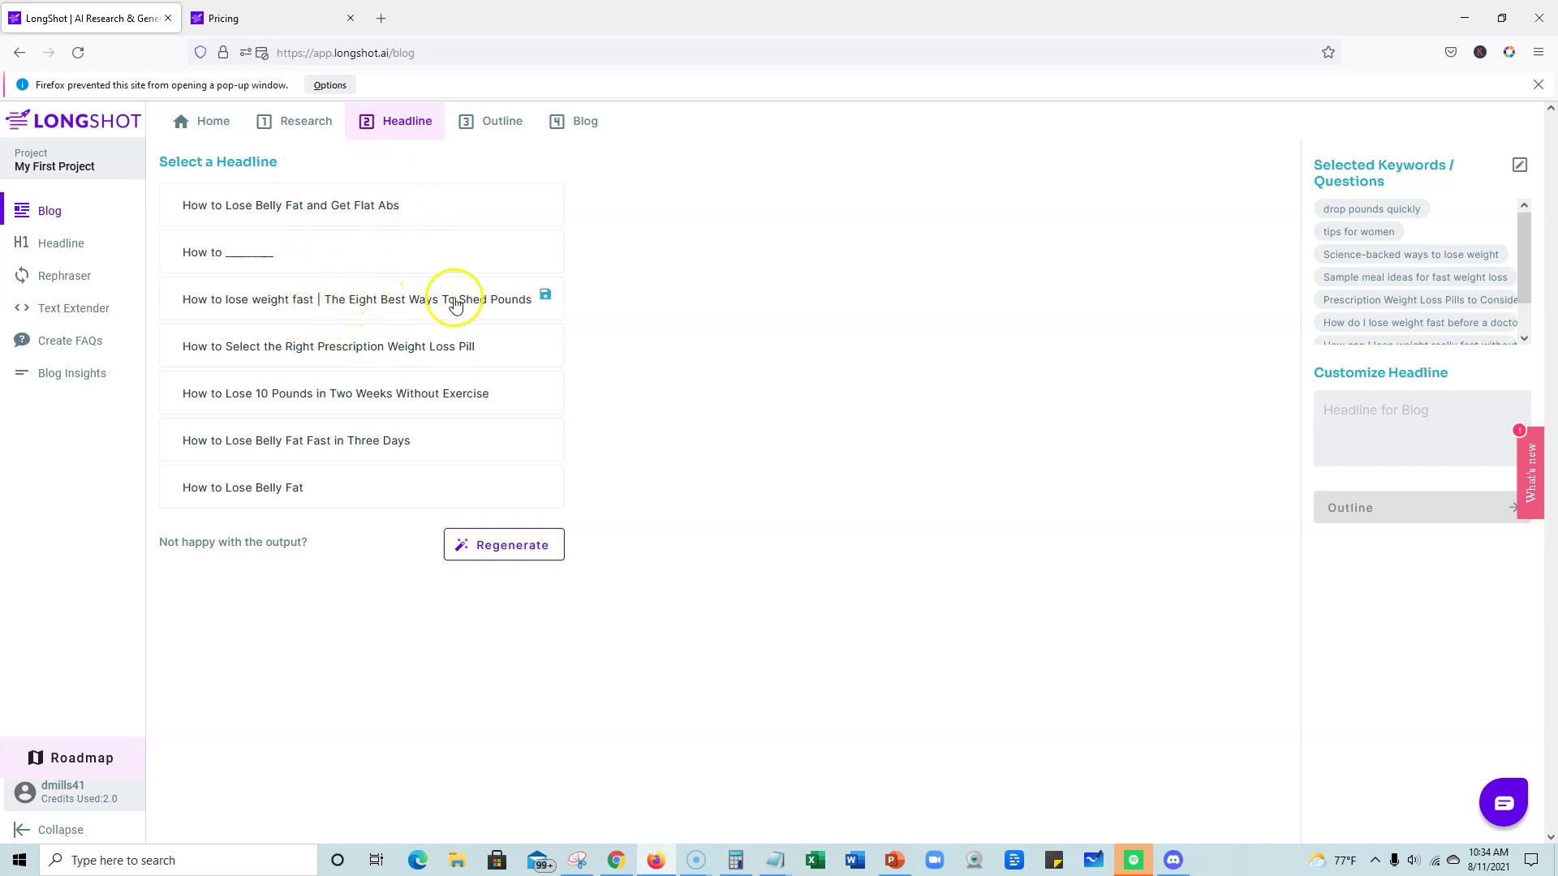
Step: Choose the headline "How to lose weight fast | The Eight Best Ways To Shed Pounds" and create a blog outline with 8 subheadlines
click(363, 305)
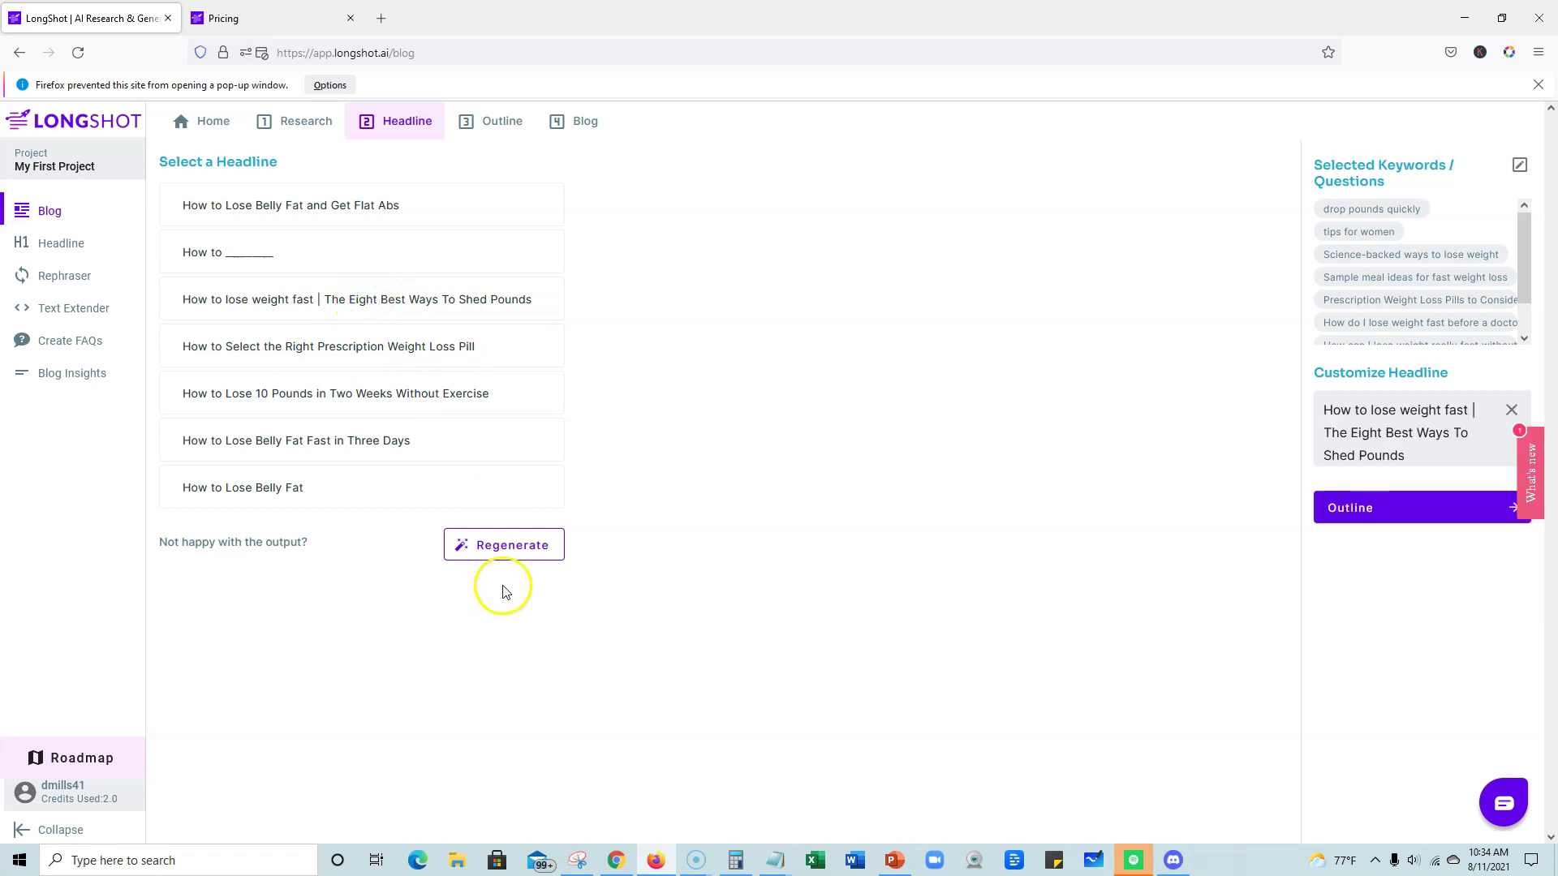
click(1371, 510)
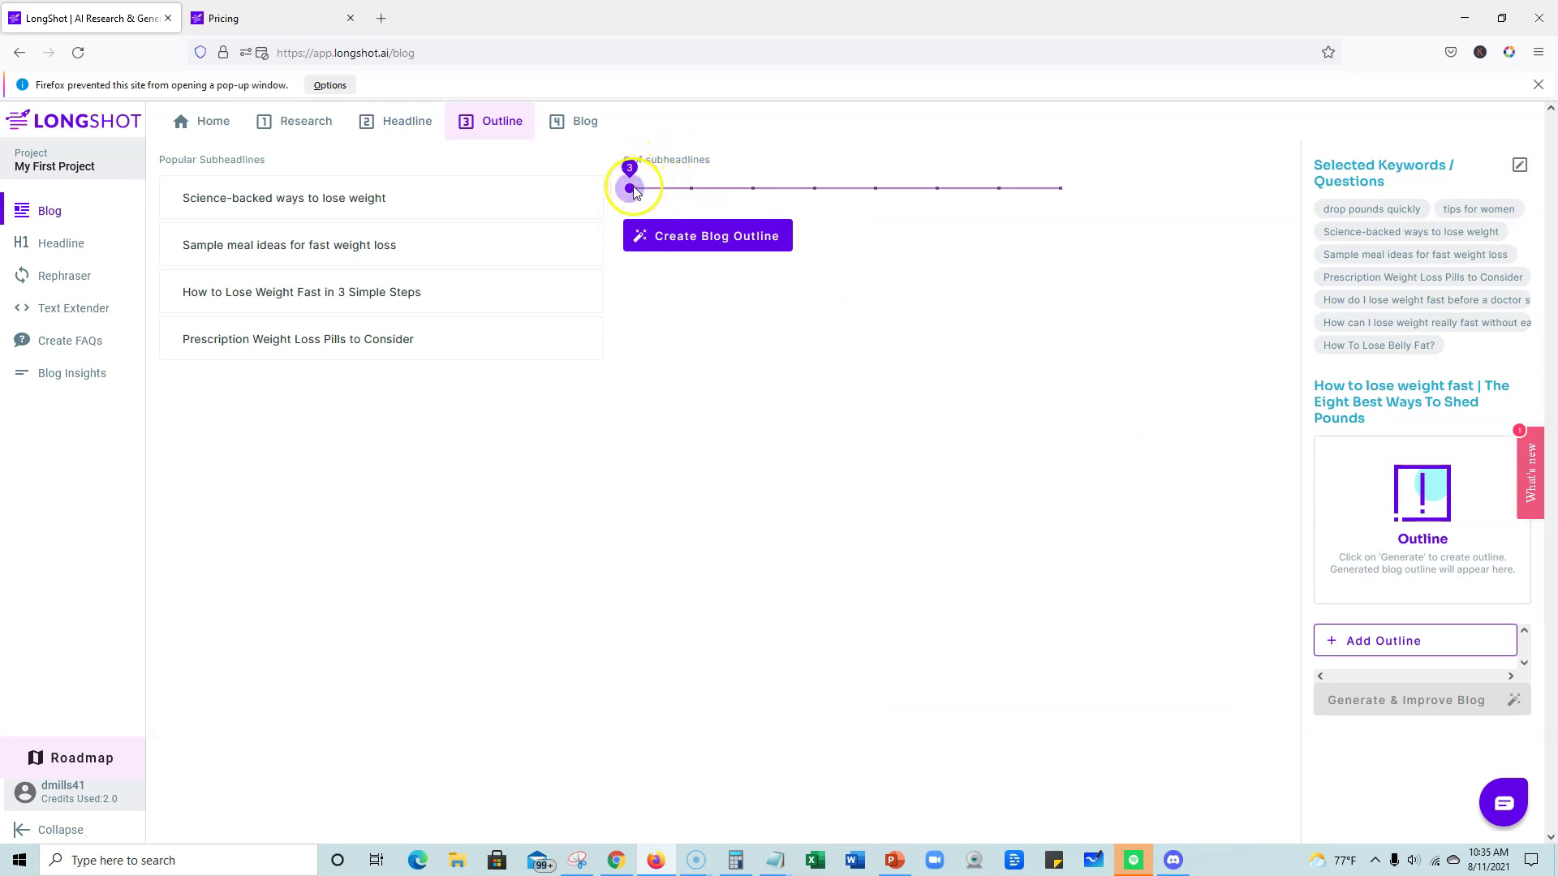
drag(631, 186, 946, 193)
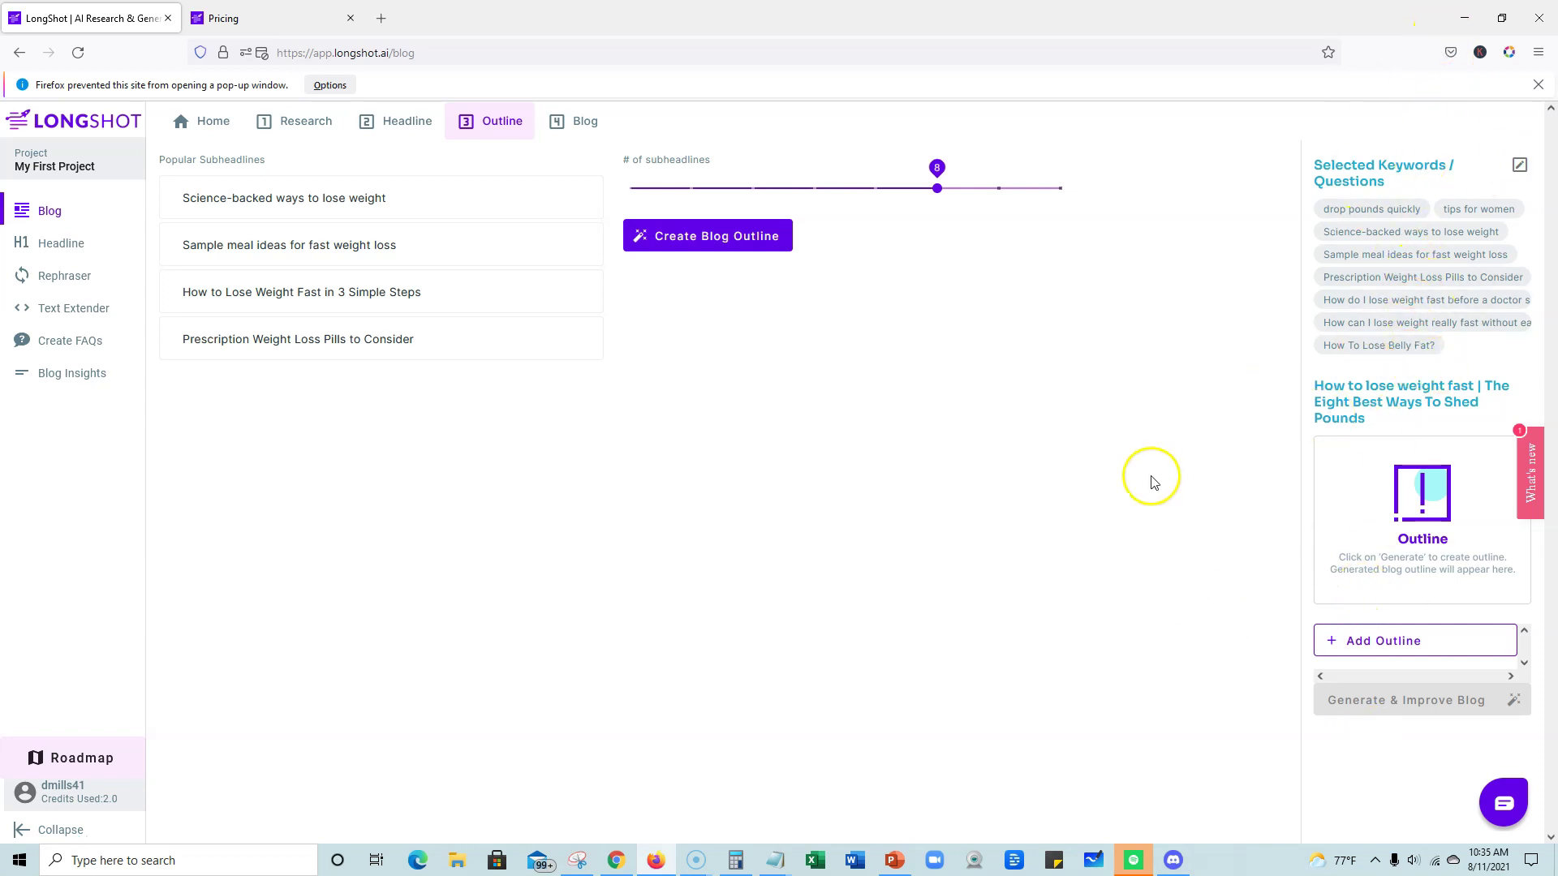
click(726, 240)
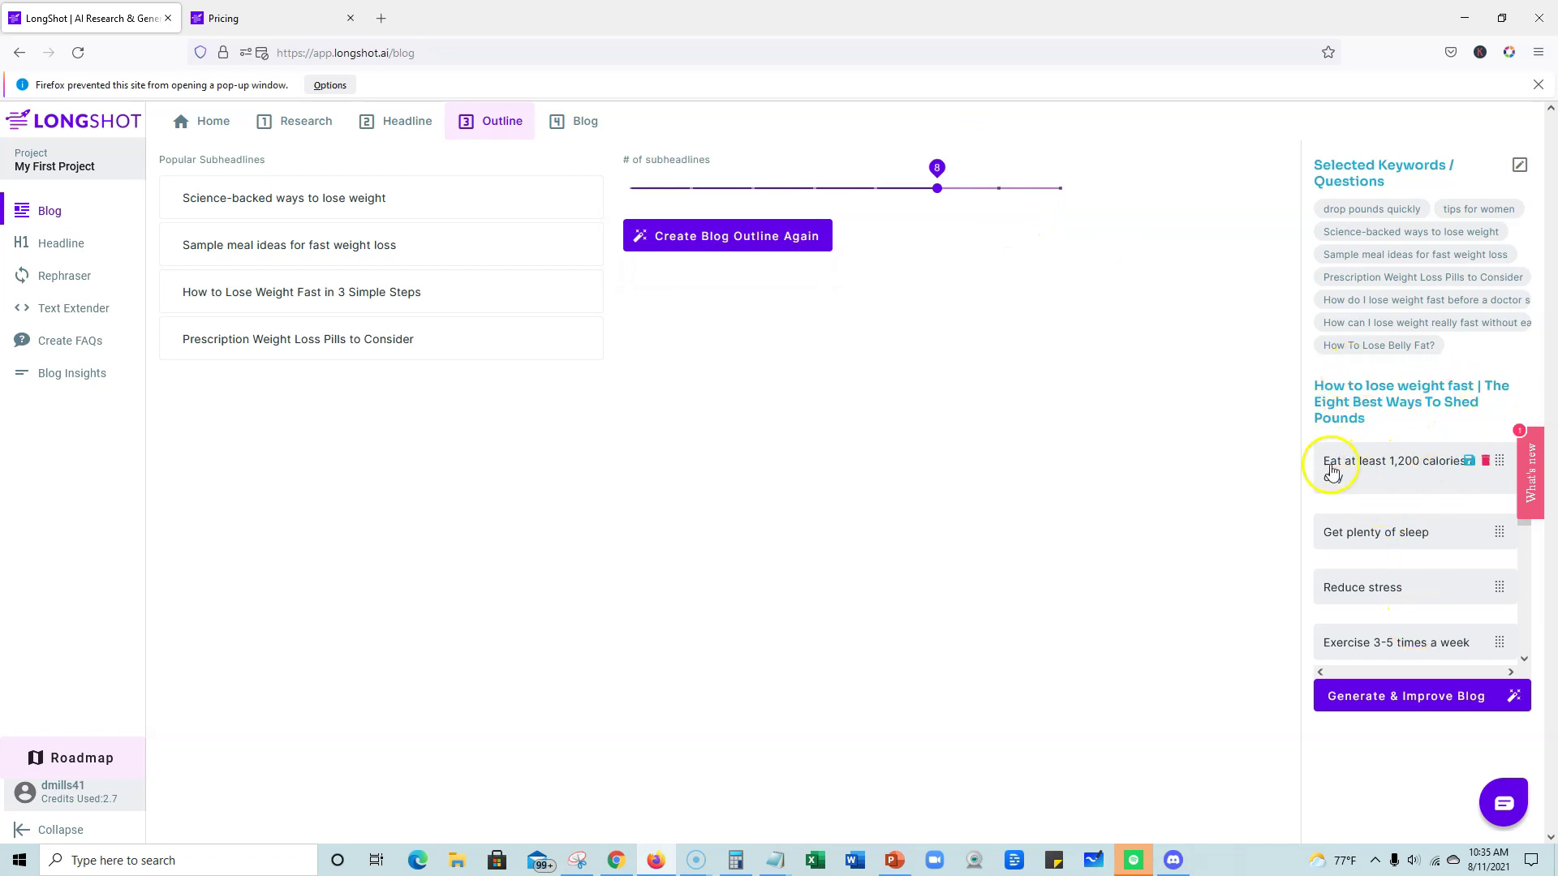
Step: Review the subheadlines in the generated outline and generate the blog from it
scroll(1377, 554, down, 4)
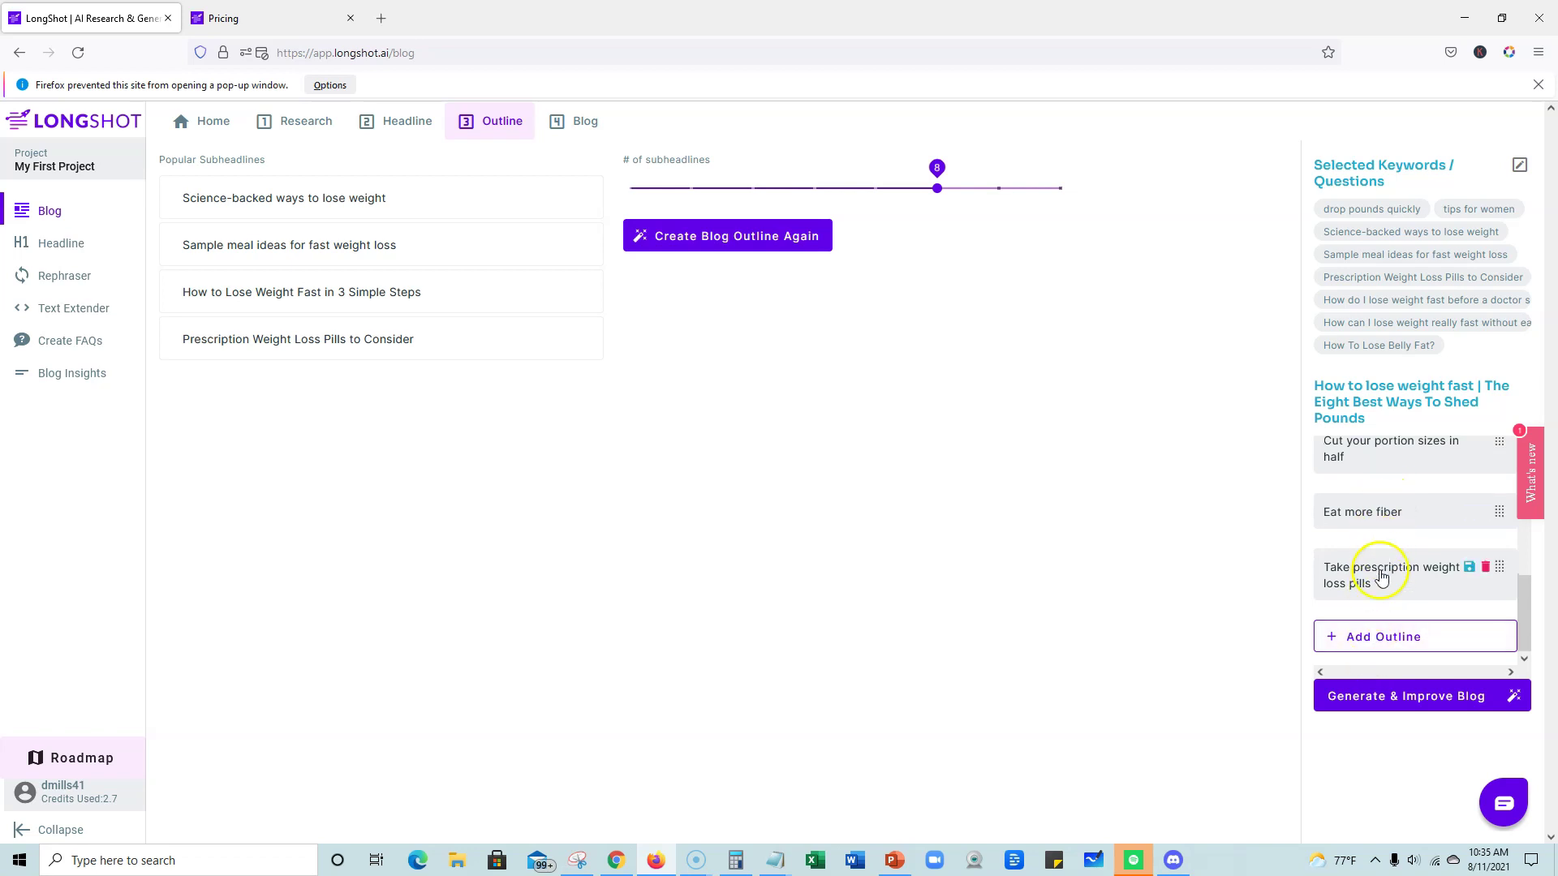
scroll(1384, 470, up, 4)
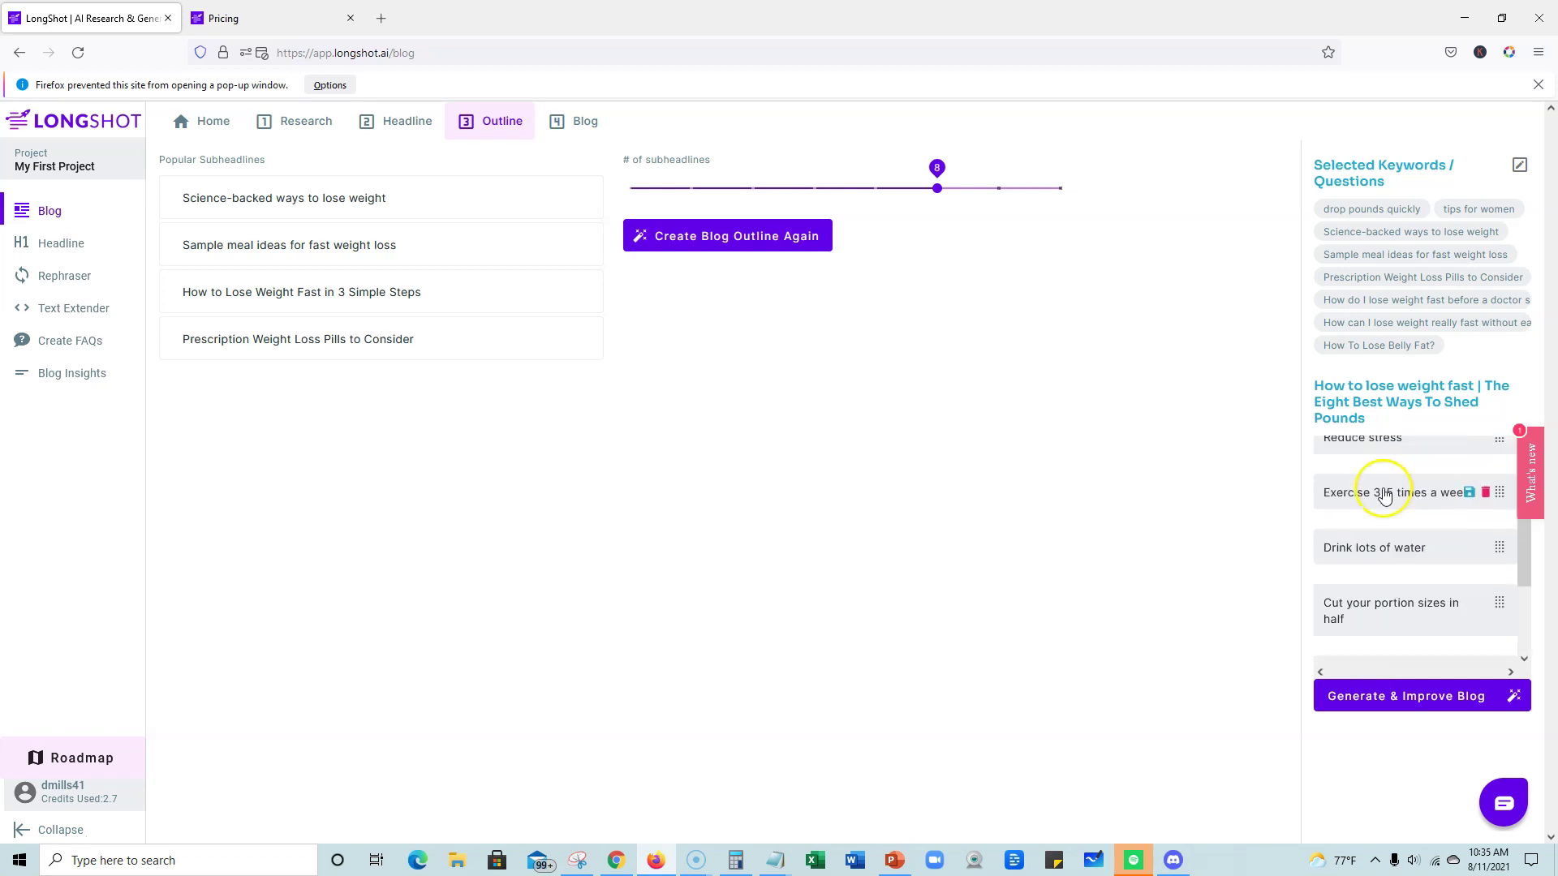
scroll(1384, 496, up, 2)
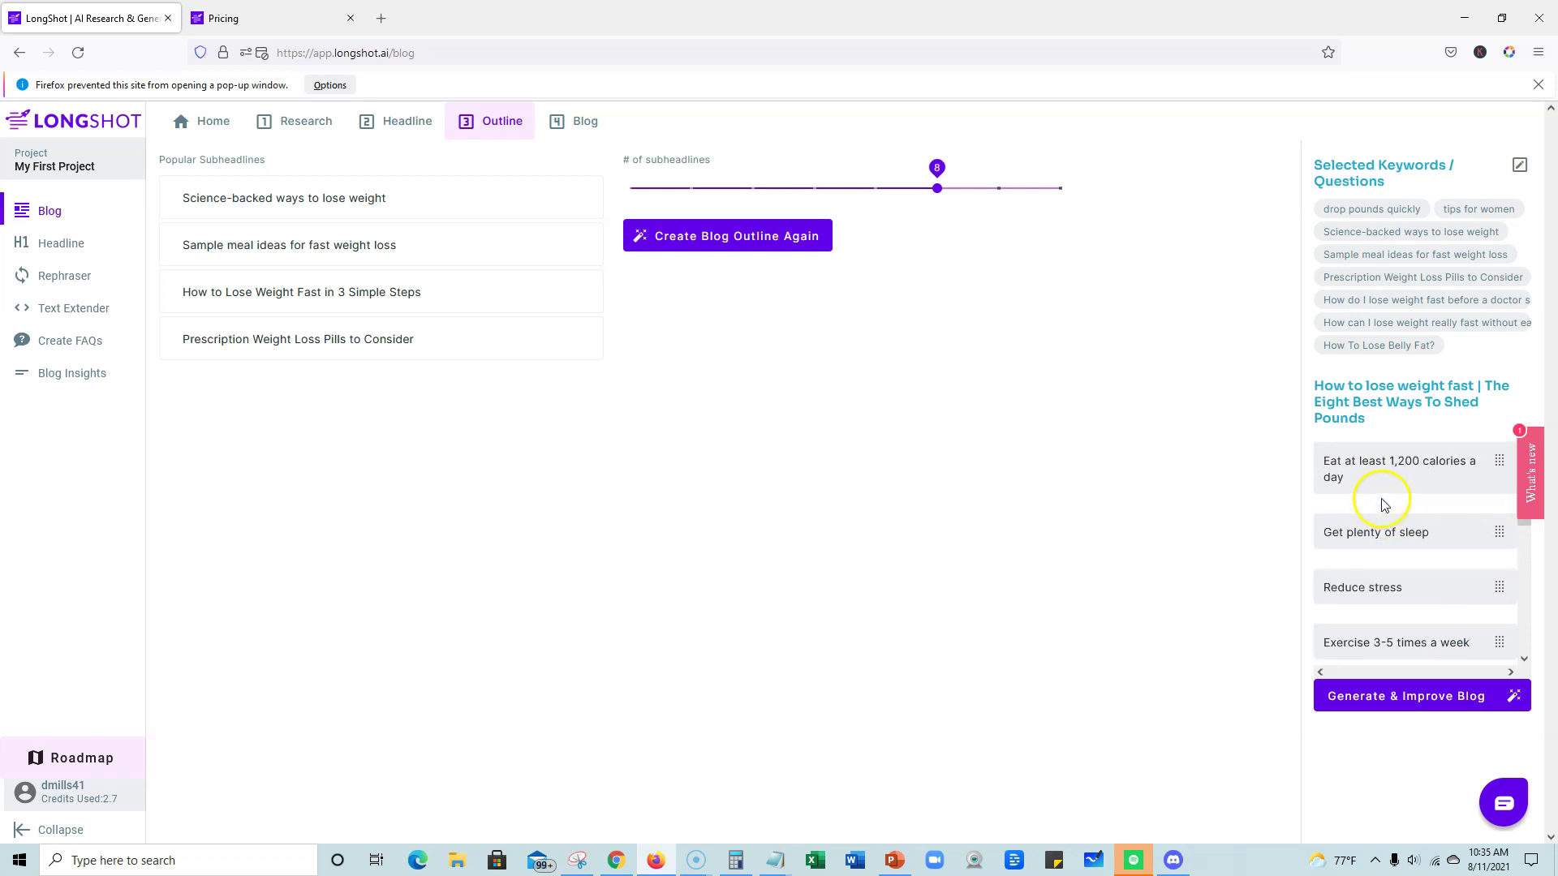
mouse_move(1391, 574)
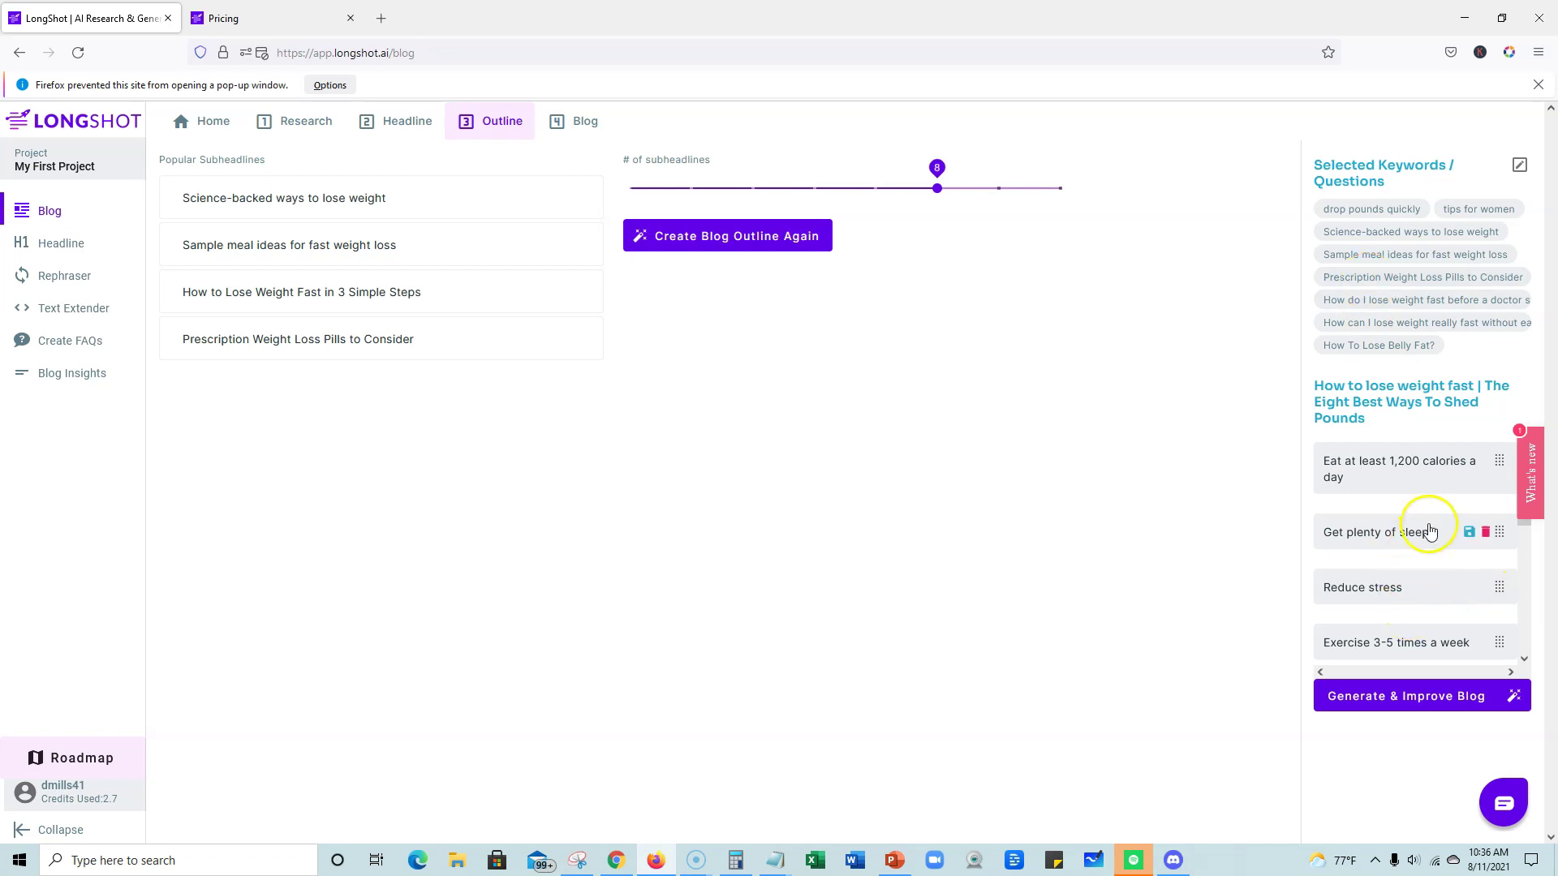
click(1428, 703)
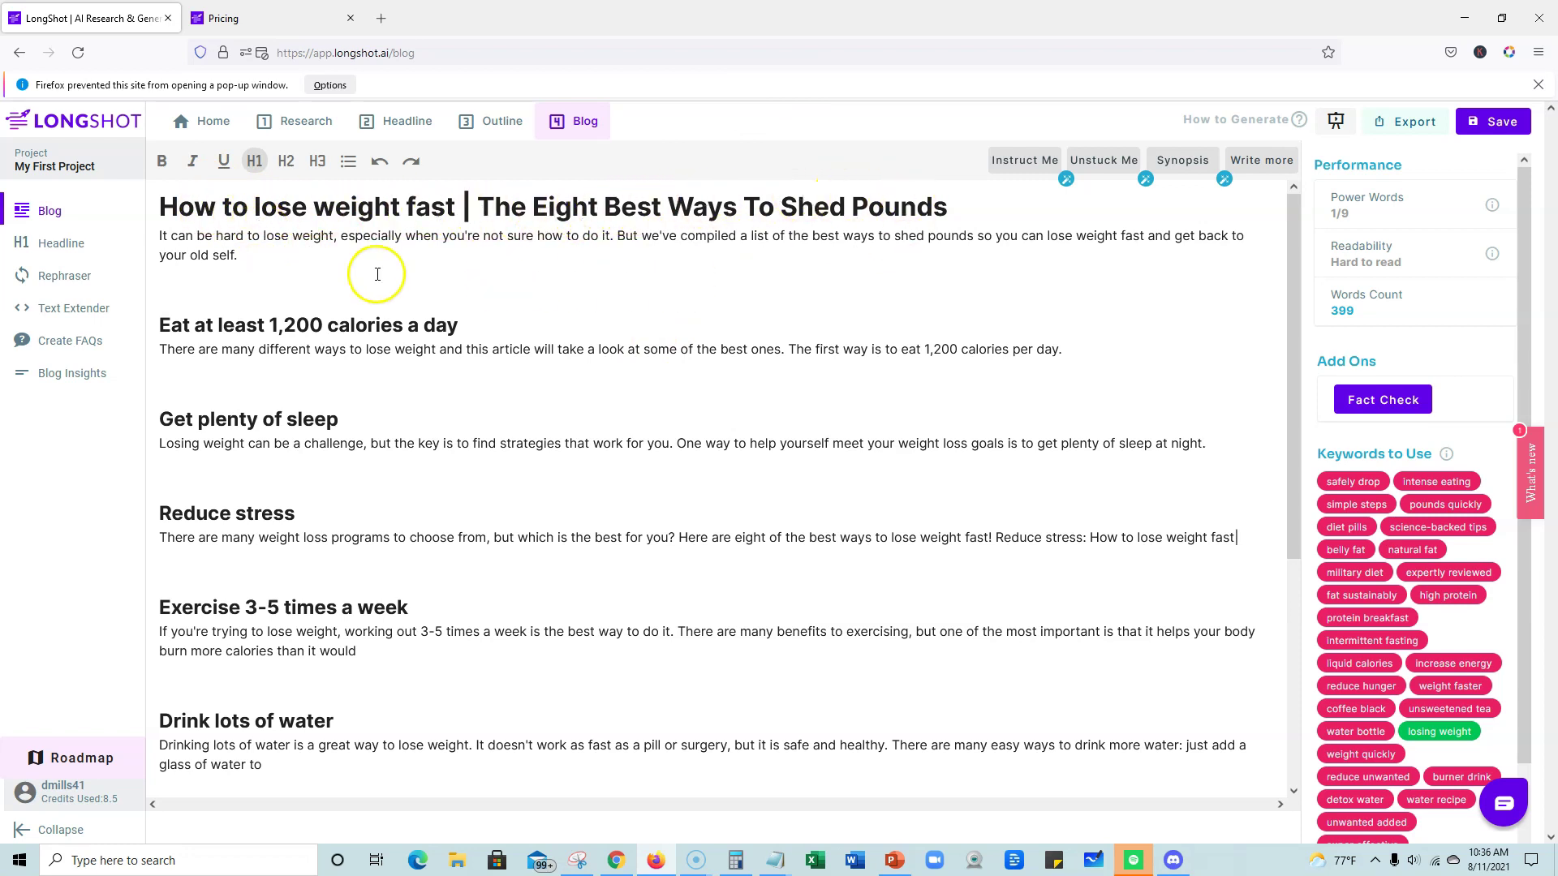
Step: Read through the generated blog draft, from the introduction to the section on prescription weight loss pills
mouse_move(178, 235)
mouse_down()
mouse_move(412, 246)
mouse_move(166, 235)
mouse_up()
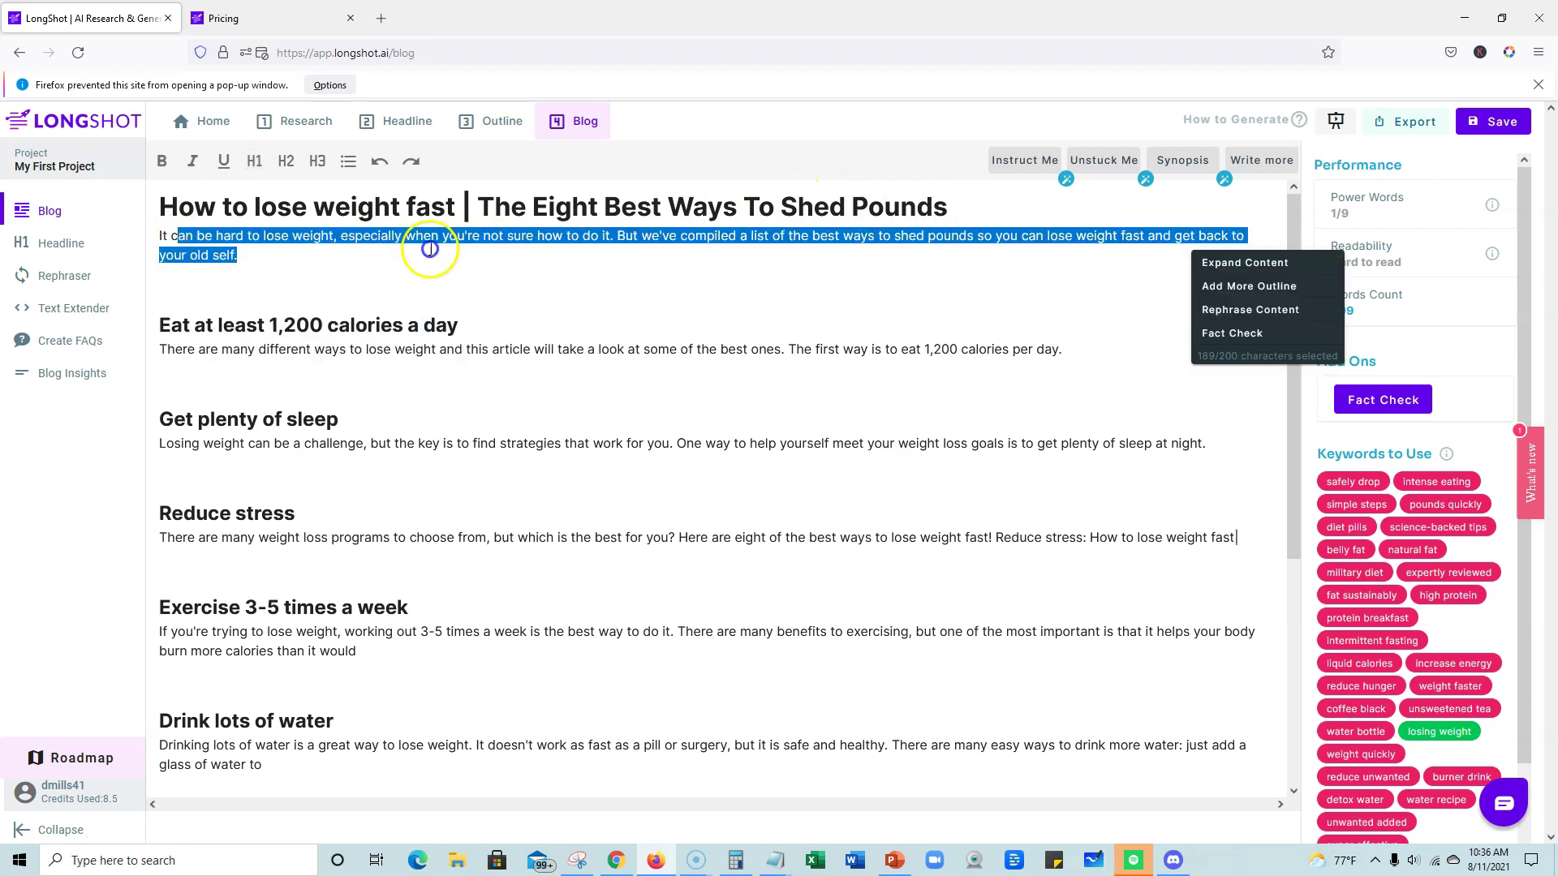
click(269, 268)
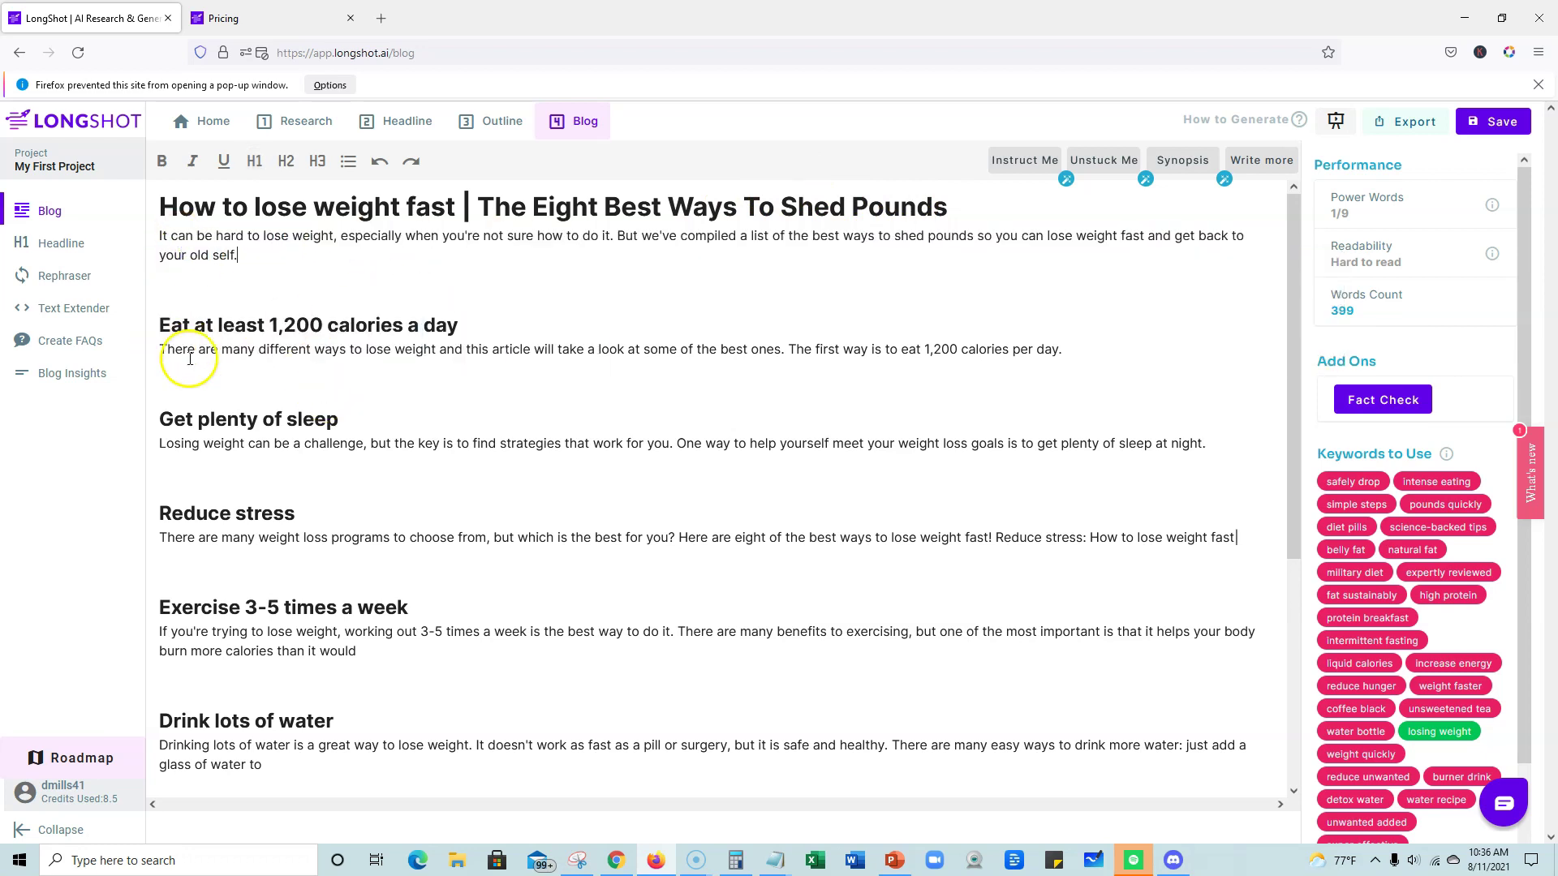
scroll(252, 454, down, 4)
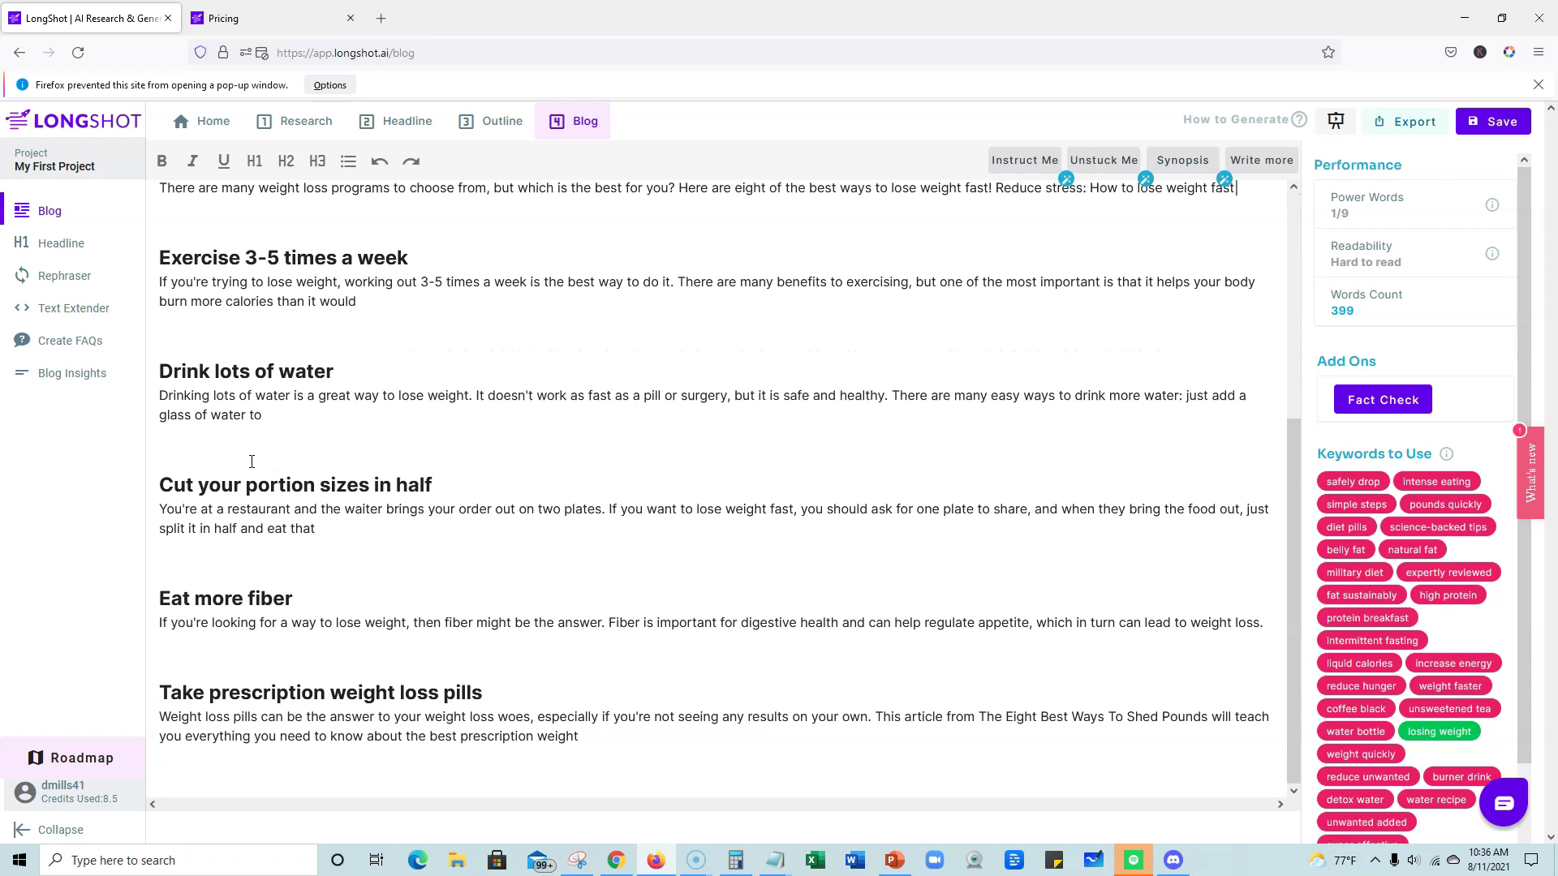
scroll(251, 455, up, 4)
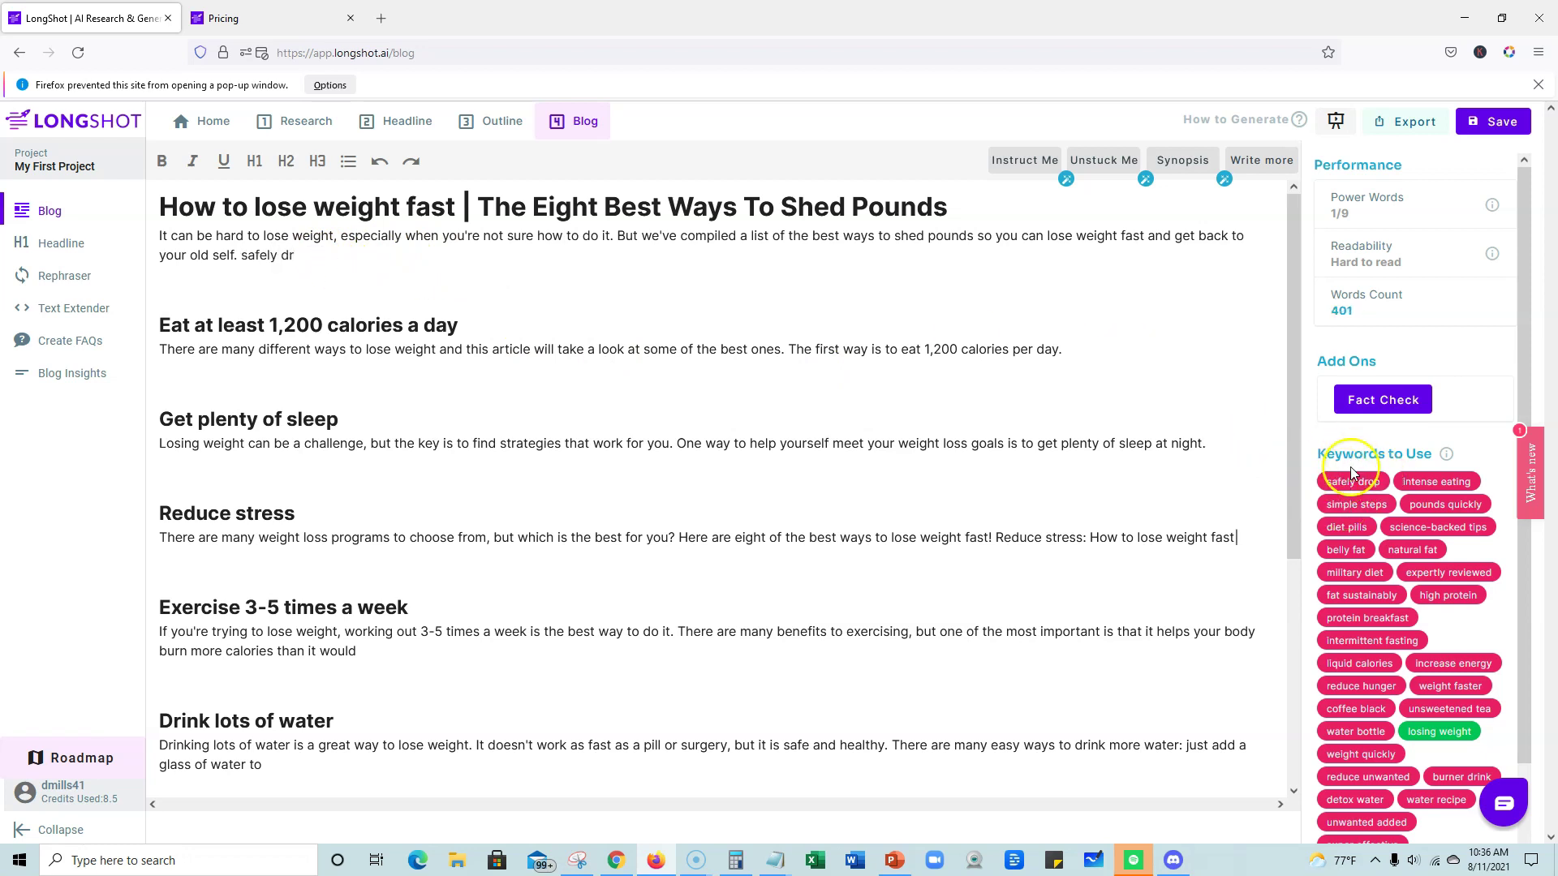
Step: Try out the suggested keyword "safely drop" at the end of the introduction, and delete it again
text(op)
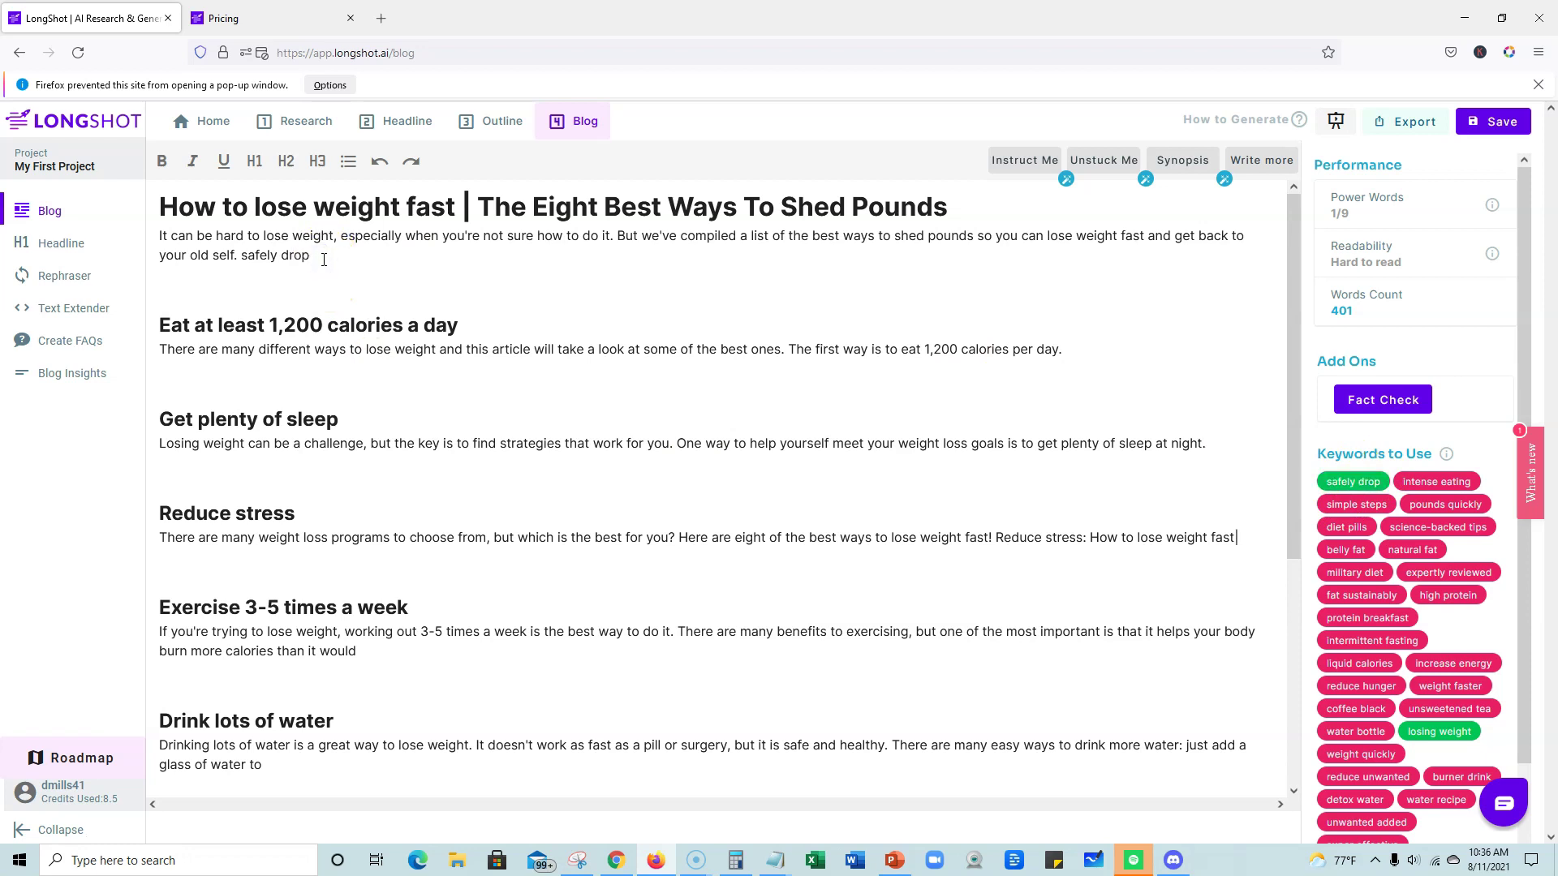
drag(323, 260, 243, 261)
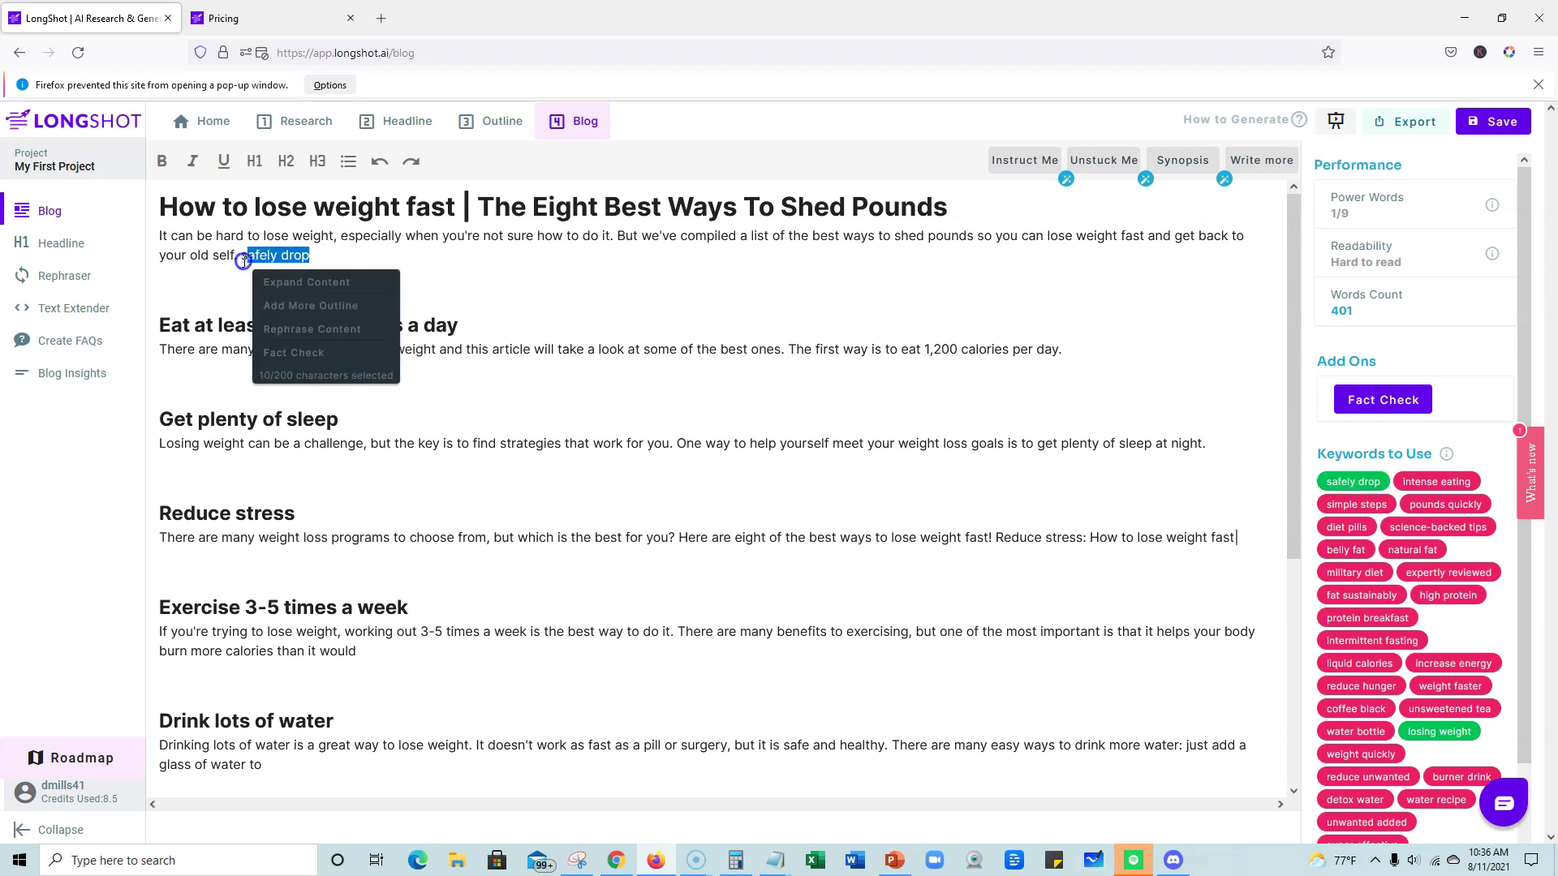
key(BackSpace)
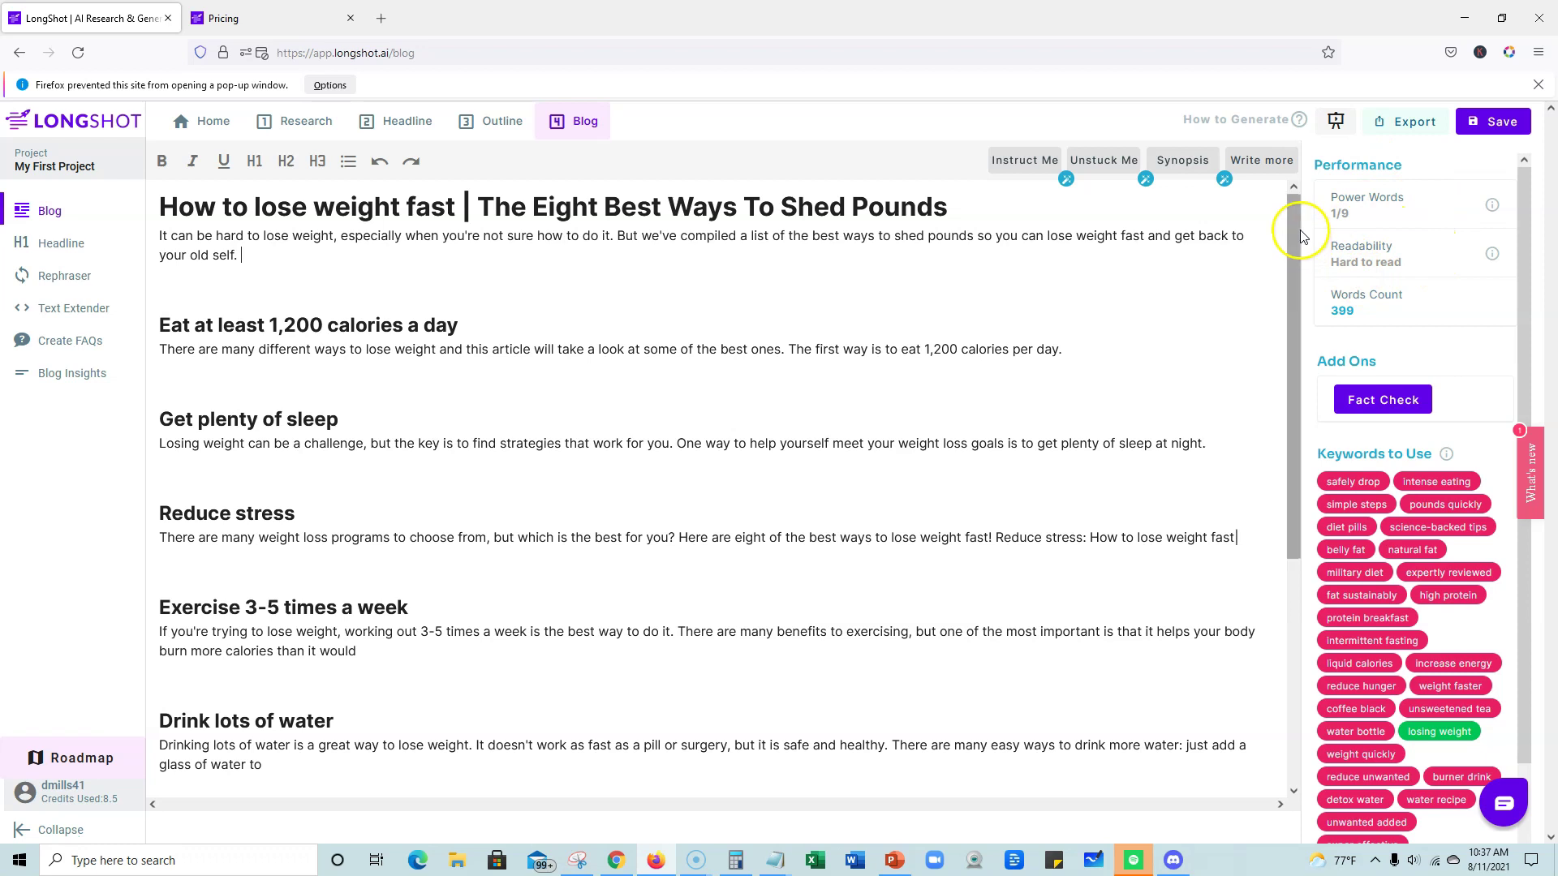
drag(1295, 215, 1297, 290)
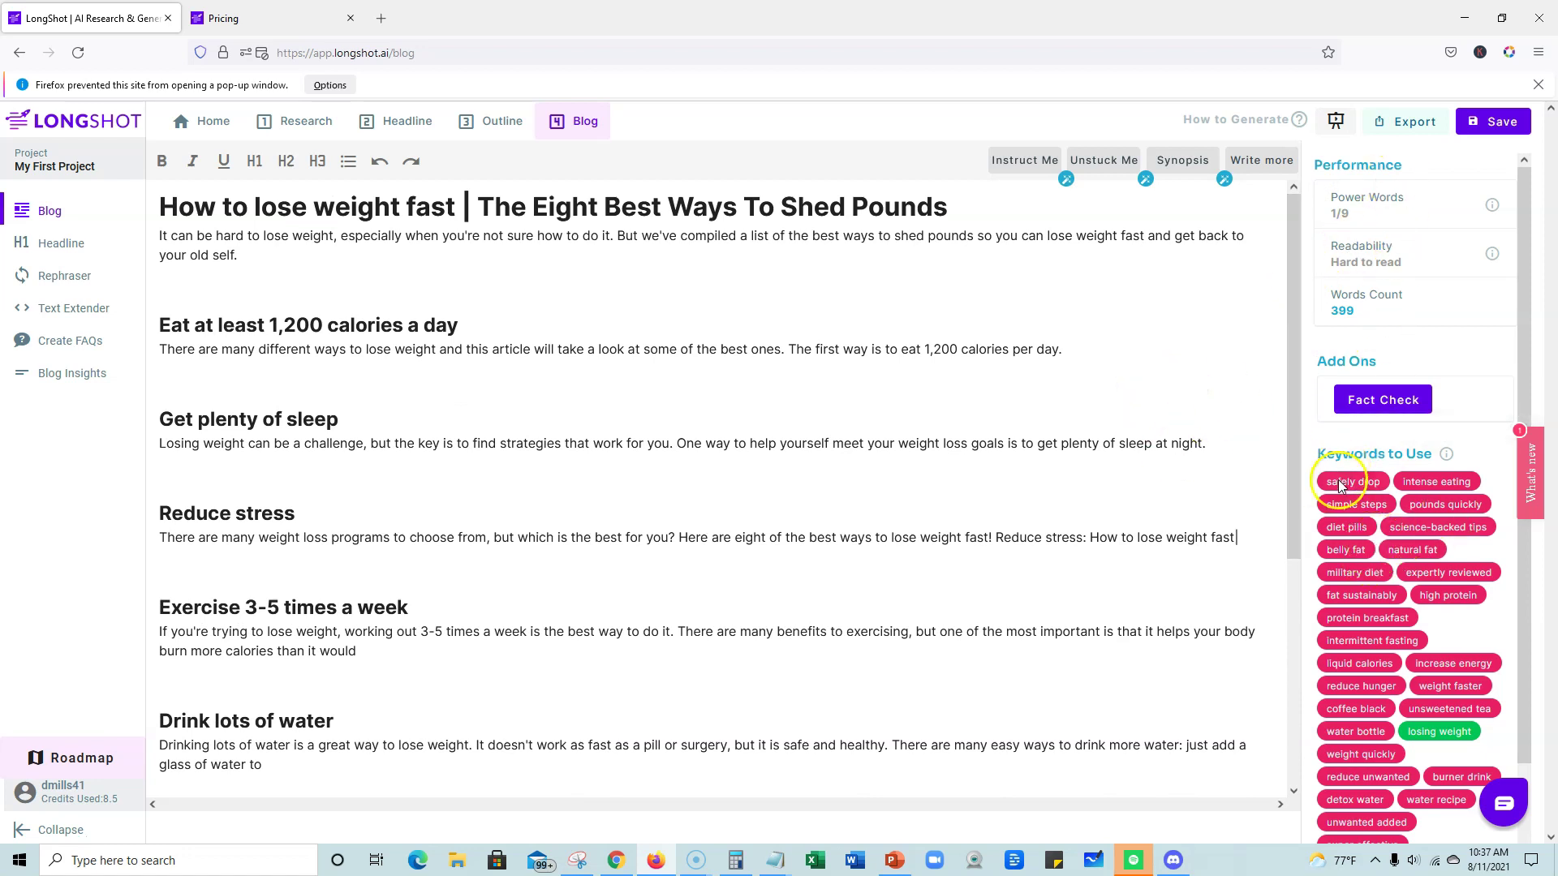
Step: Look at the Fact Check add-on's sentence entry and the Instruct Me and Unstuck Me options, without generating anything
click(1368, 402)
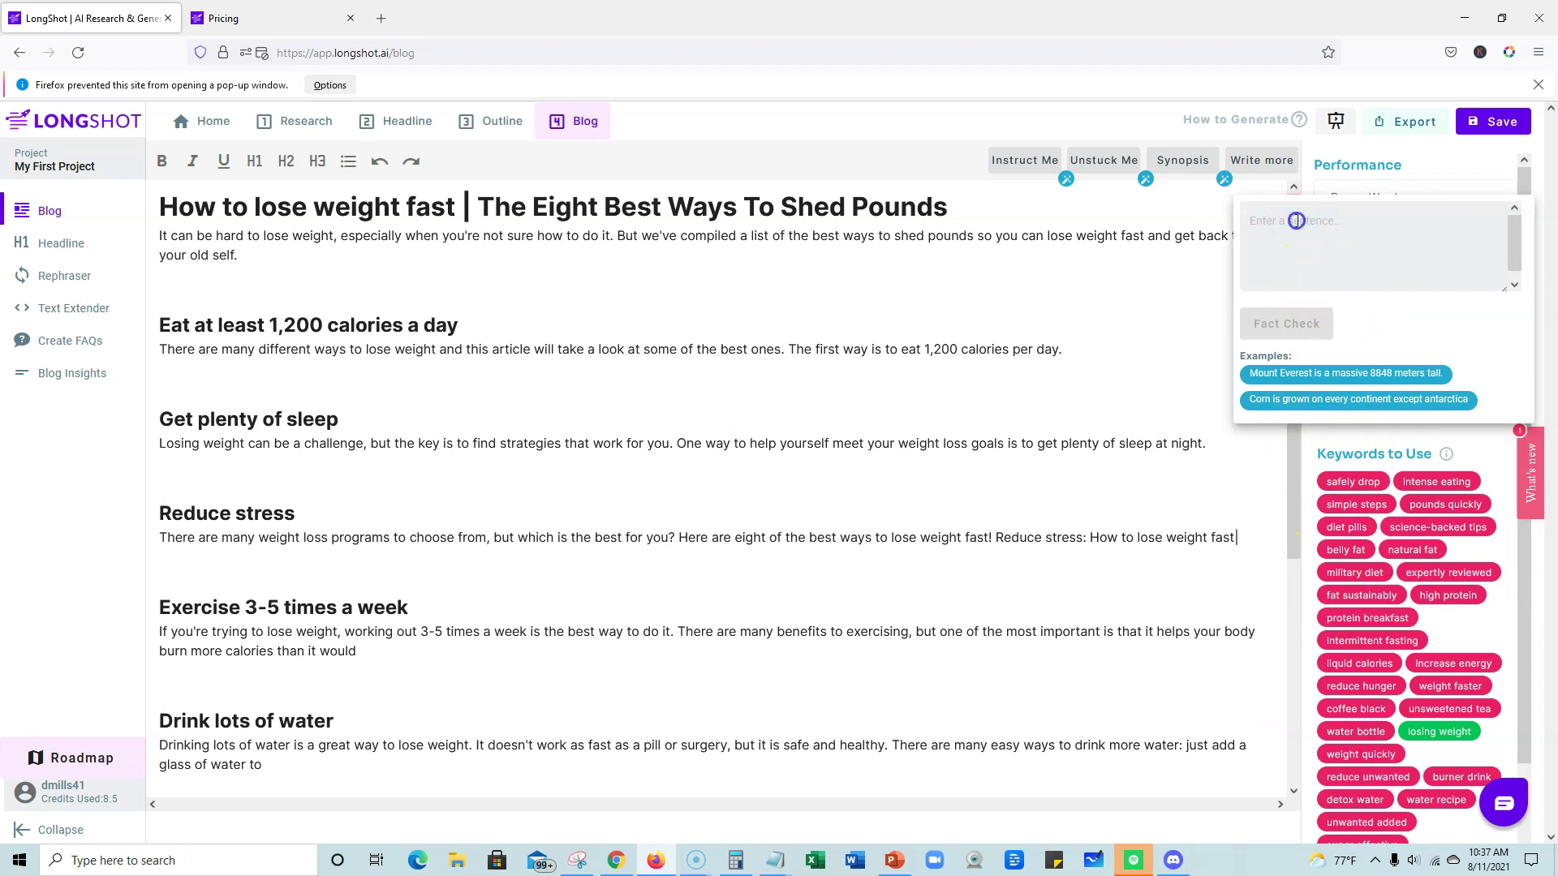
click(1152, 323)
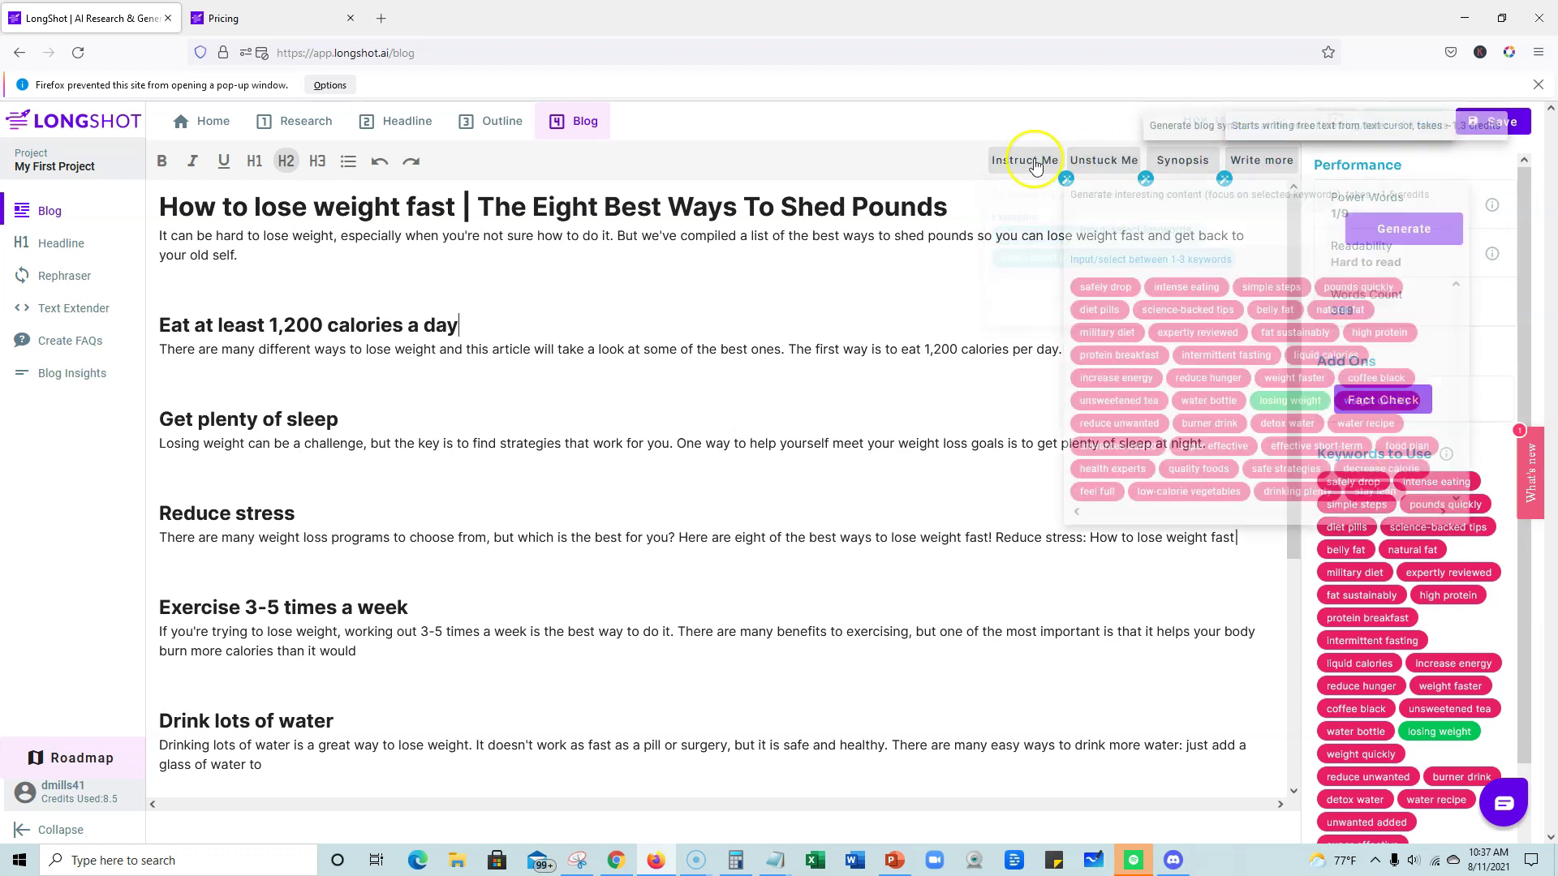
click(247, 253)
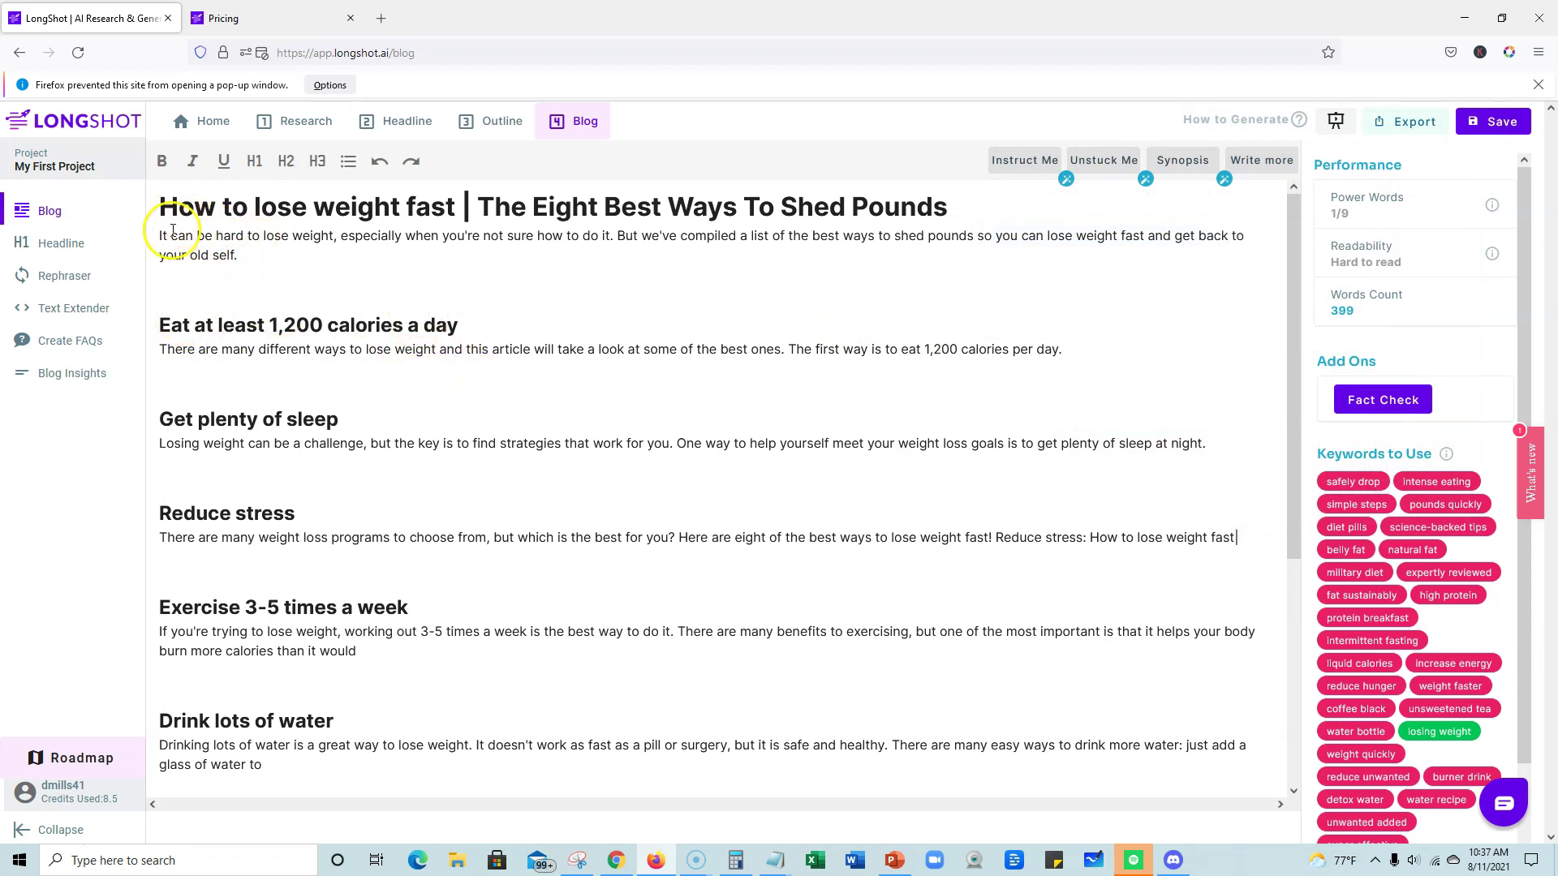
Step: Expand the content of the whole introduction paragraph below the main headline
drag(157, 234, 286, 256)
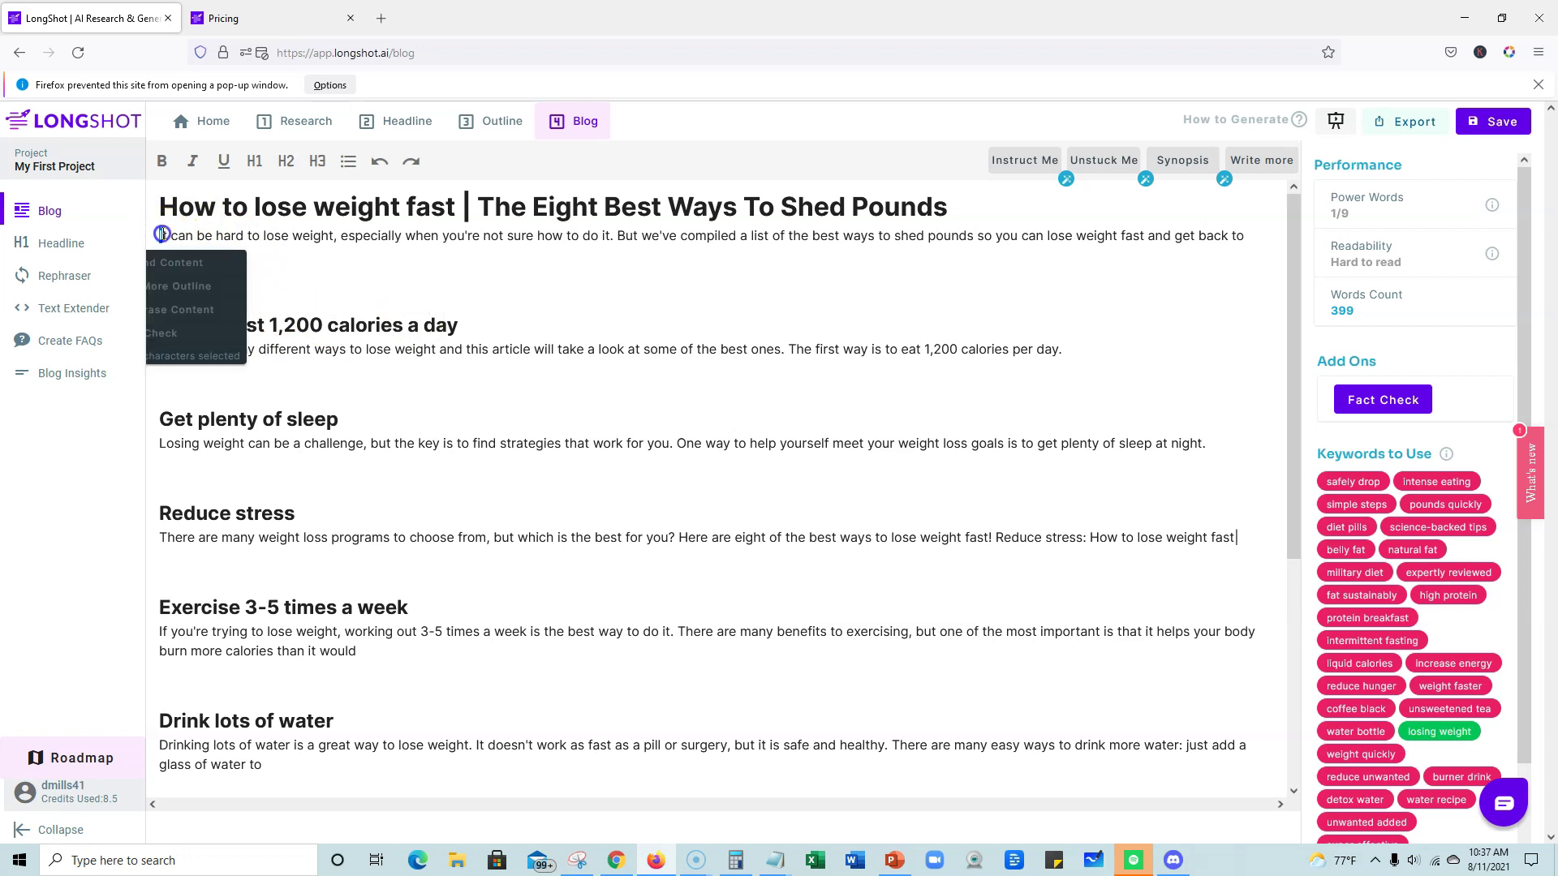
click(284, 262)
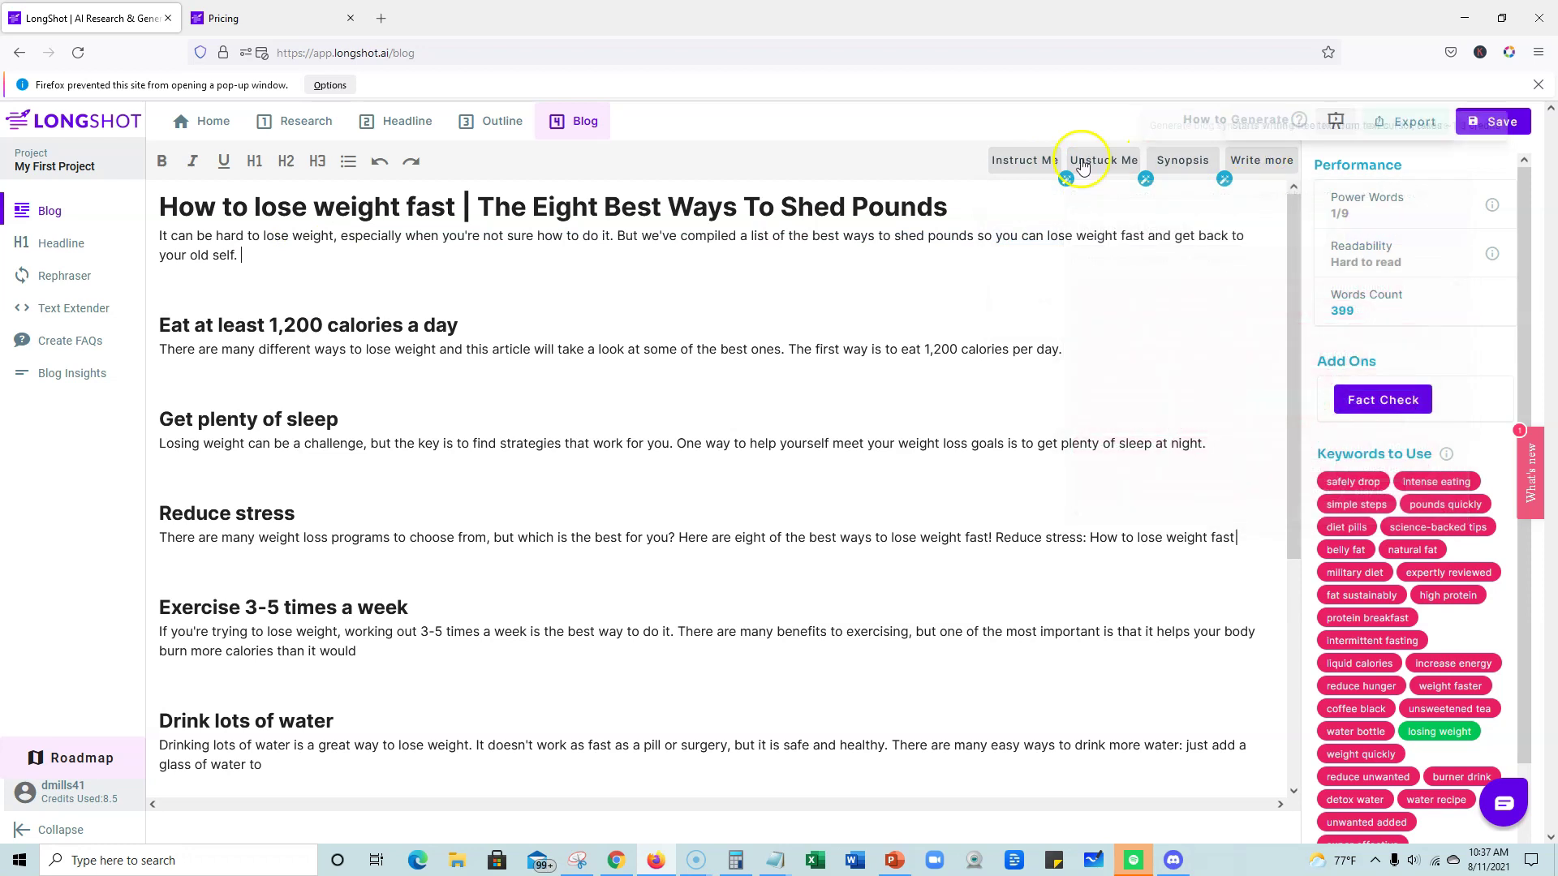
click(250, 261)
drag(250, 261, 150, 237)
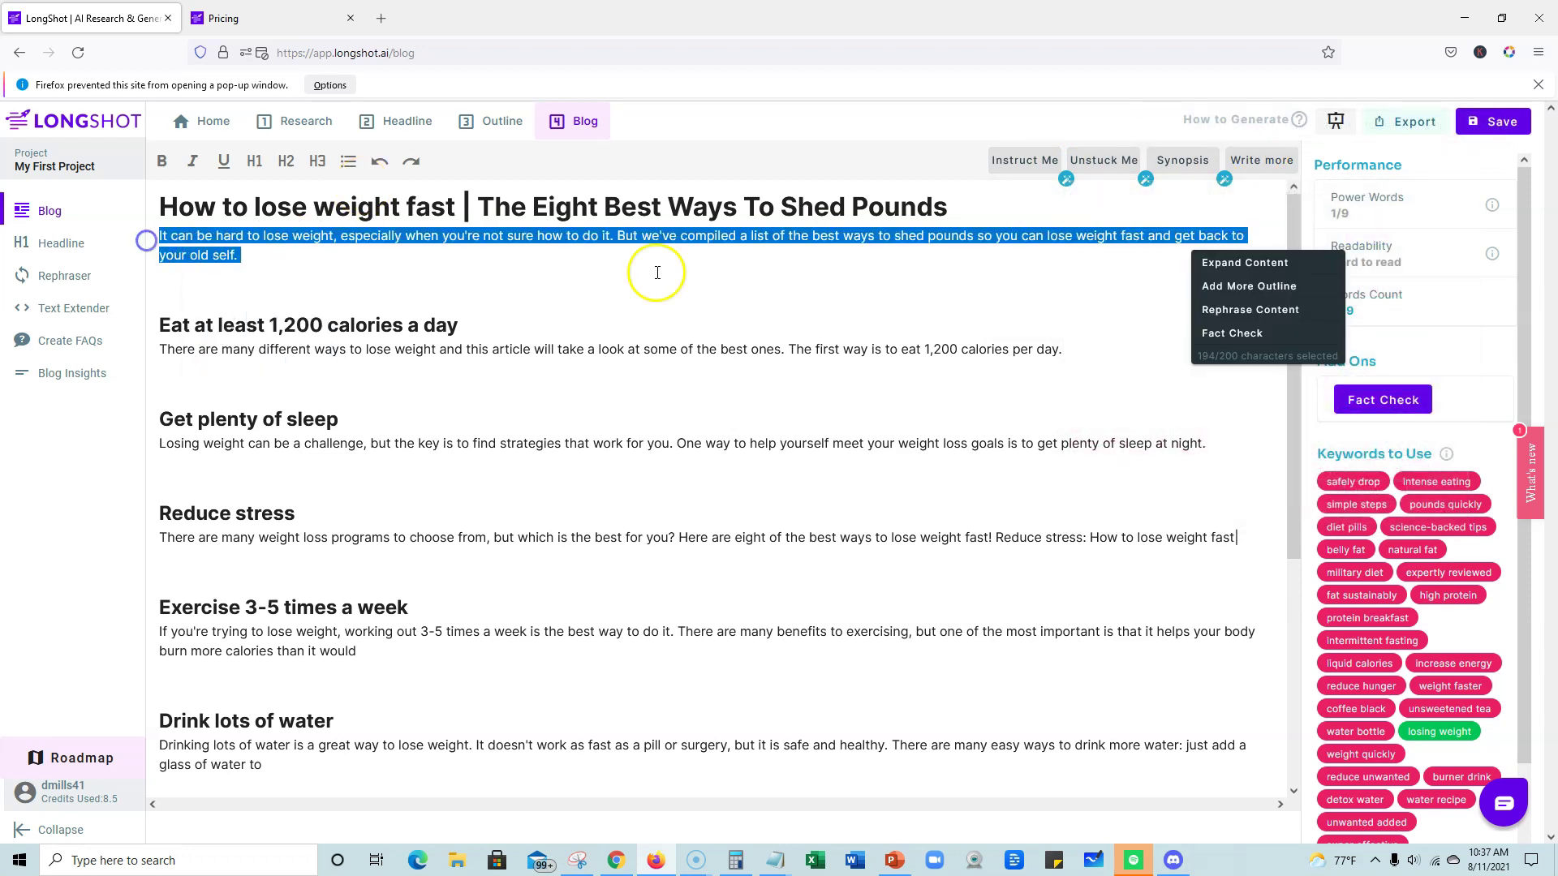
click(1234, 264)
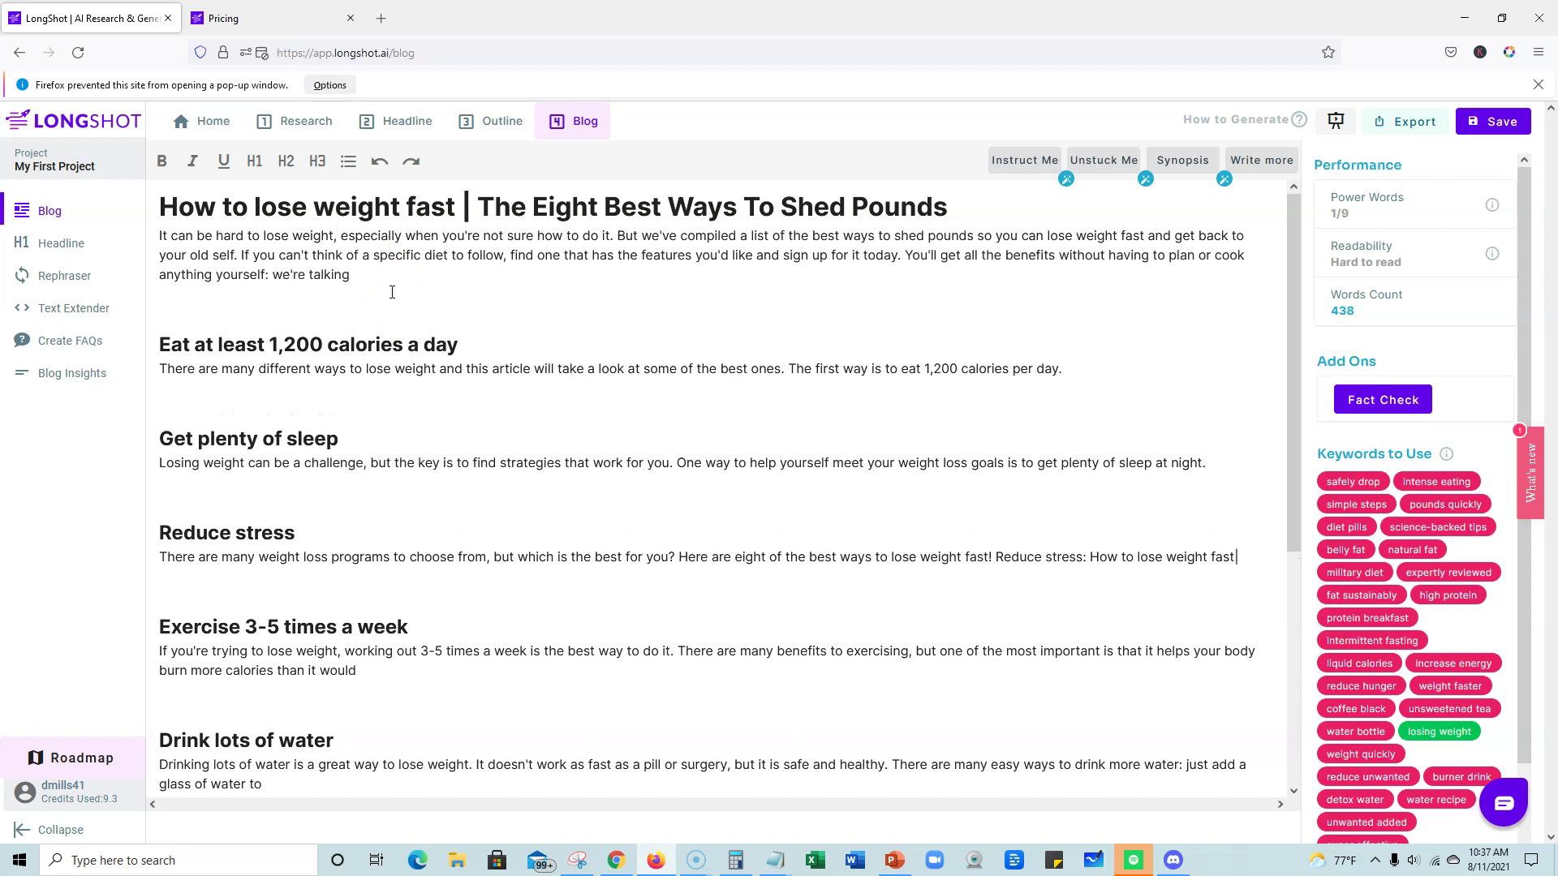
Step: Continue the introduction from its unfinished last sentence with Write more
click(405, 274)
click(1109, 160)
click(1254, 164)
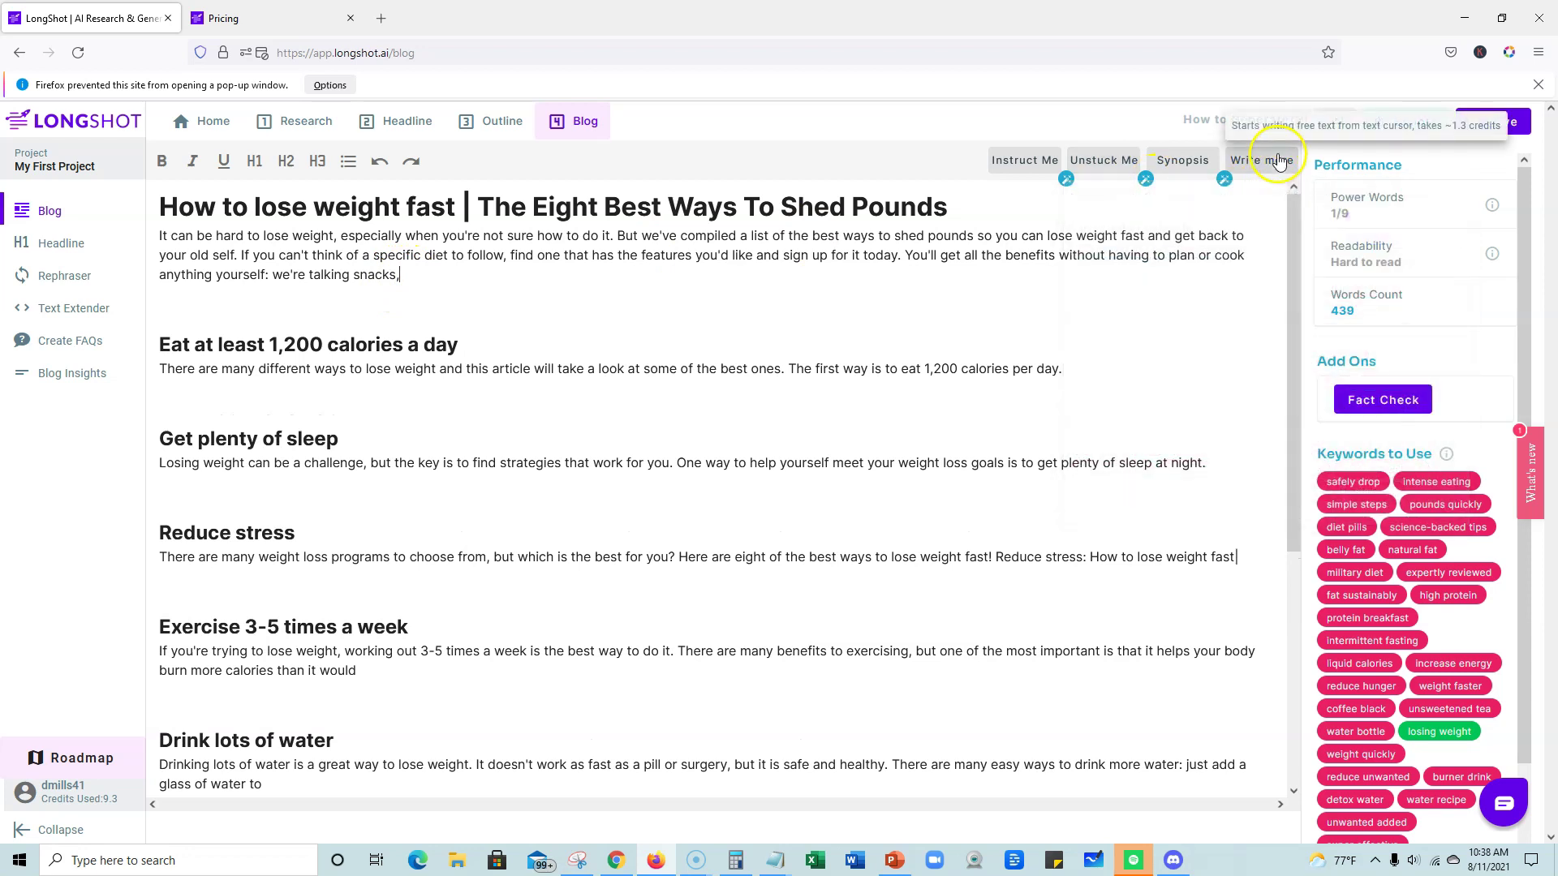
click(1272, 161)
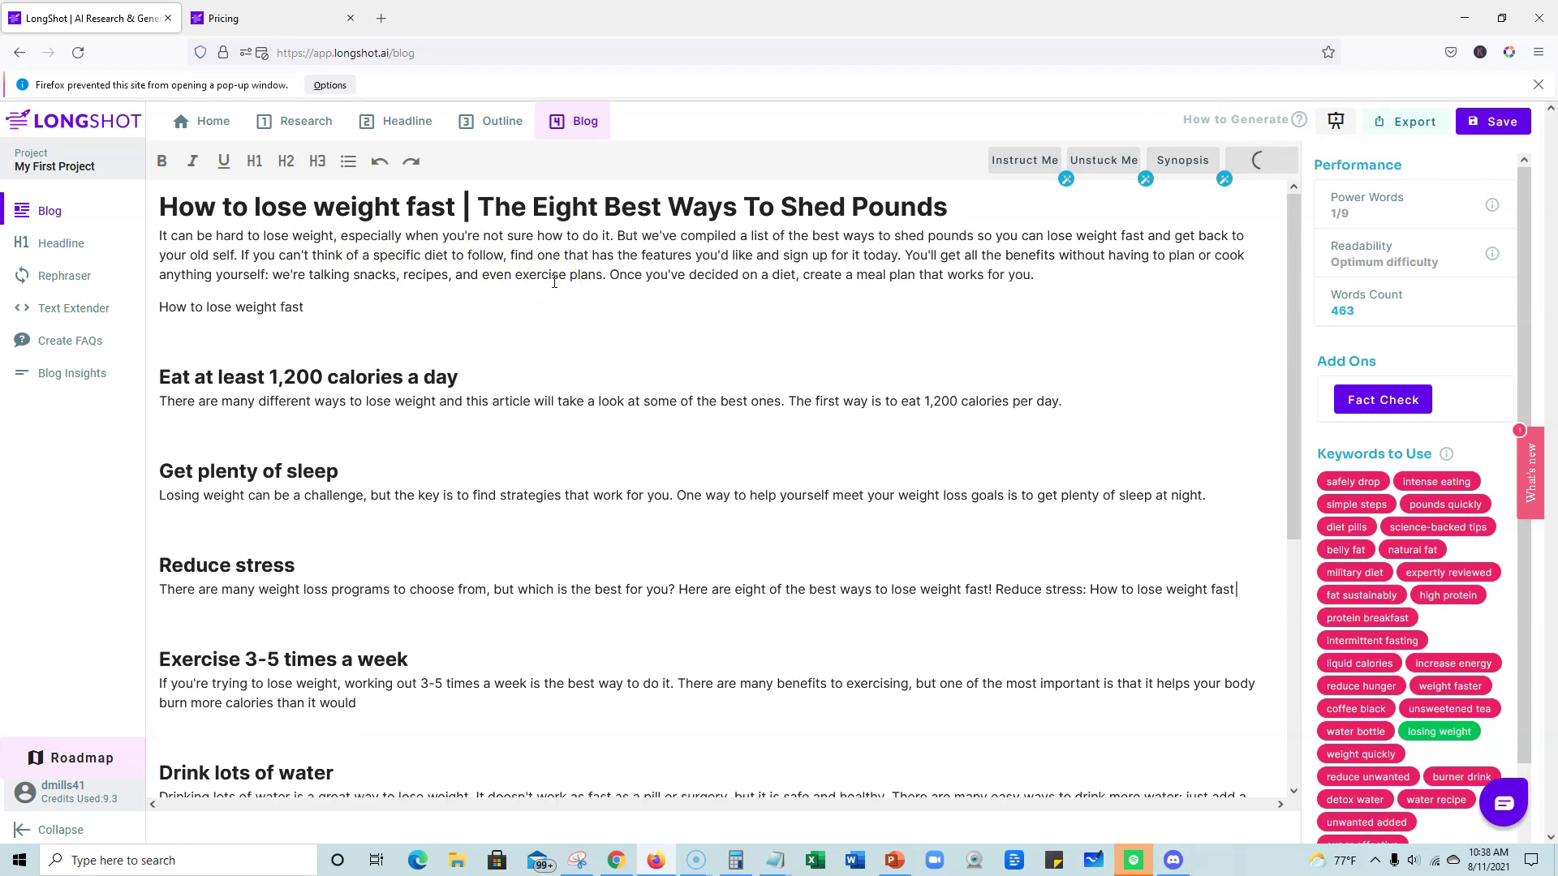
Step: Delete the repeated headline "How to lose weight fast | The Eight Best Ways To Shed Pounds" and the empty line below the introduction
drag(504, 307, 173, 305)
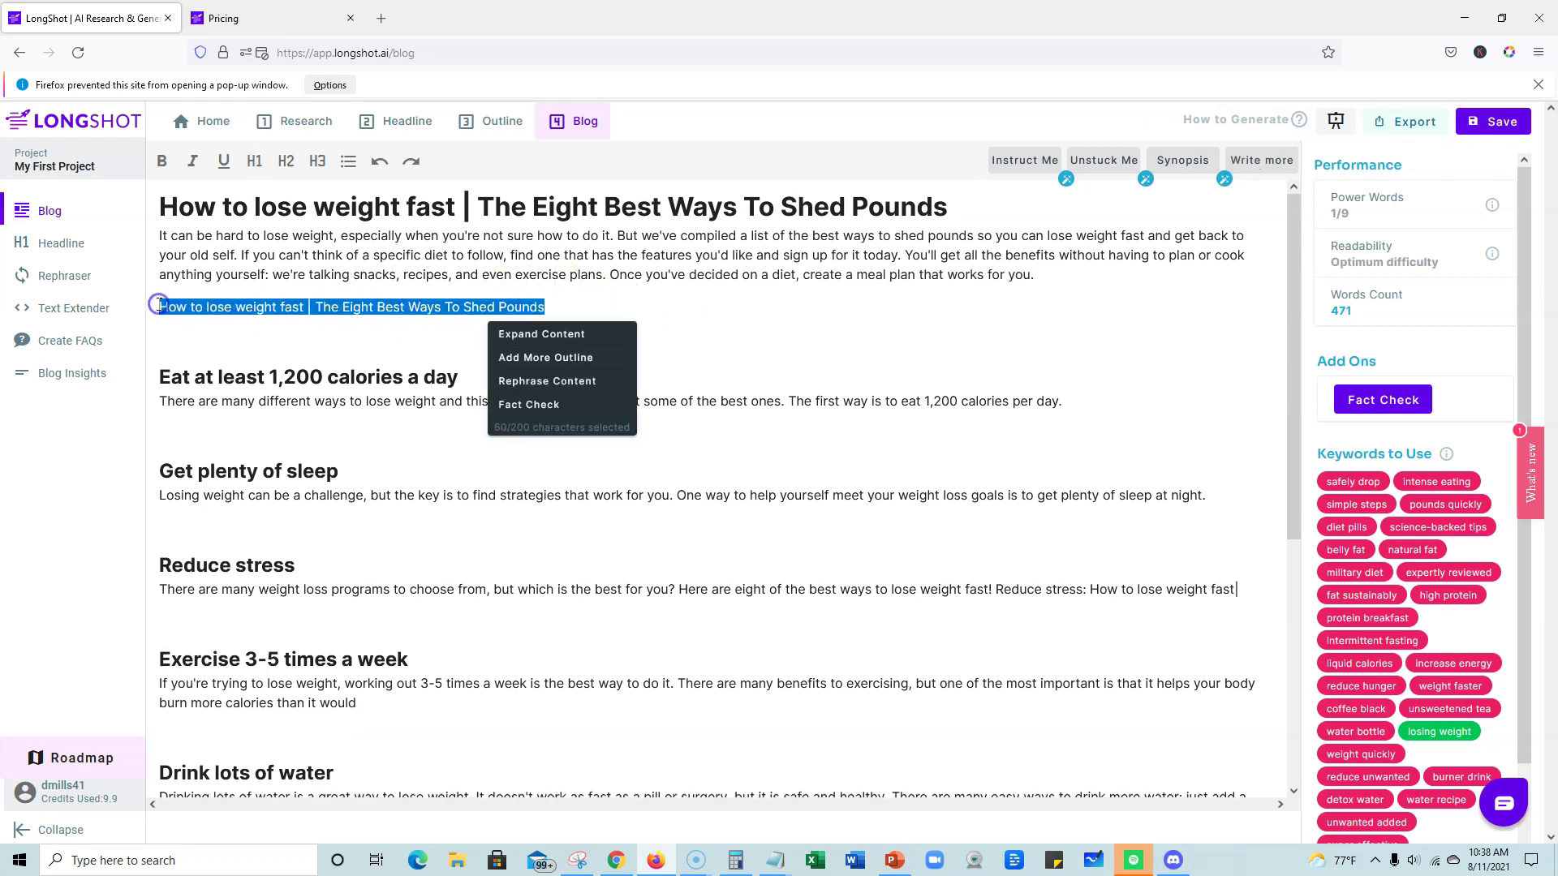
key(BackSpace)
key(BackSpace)
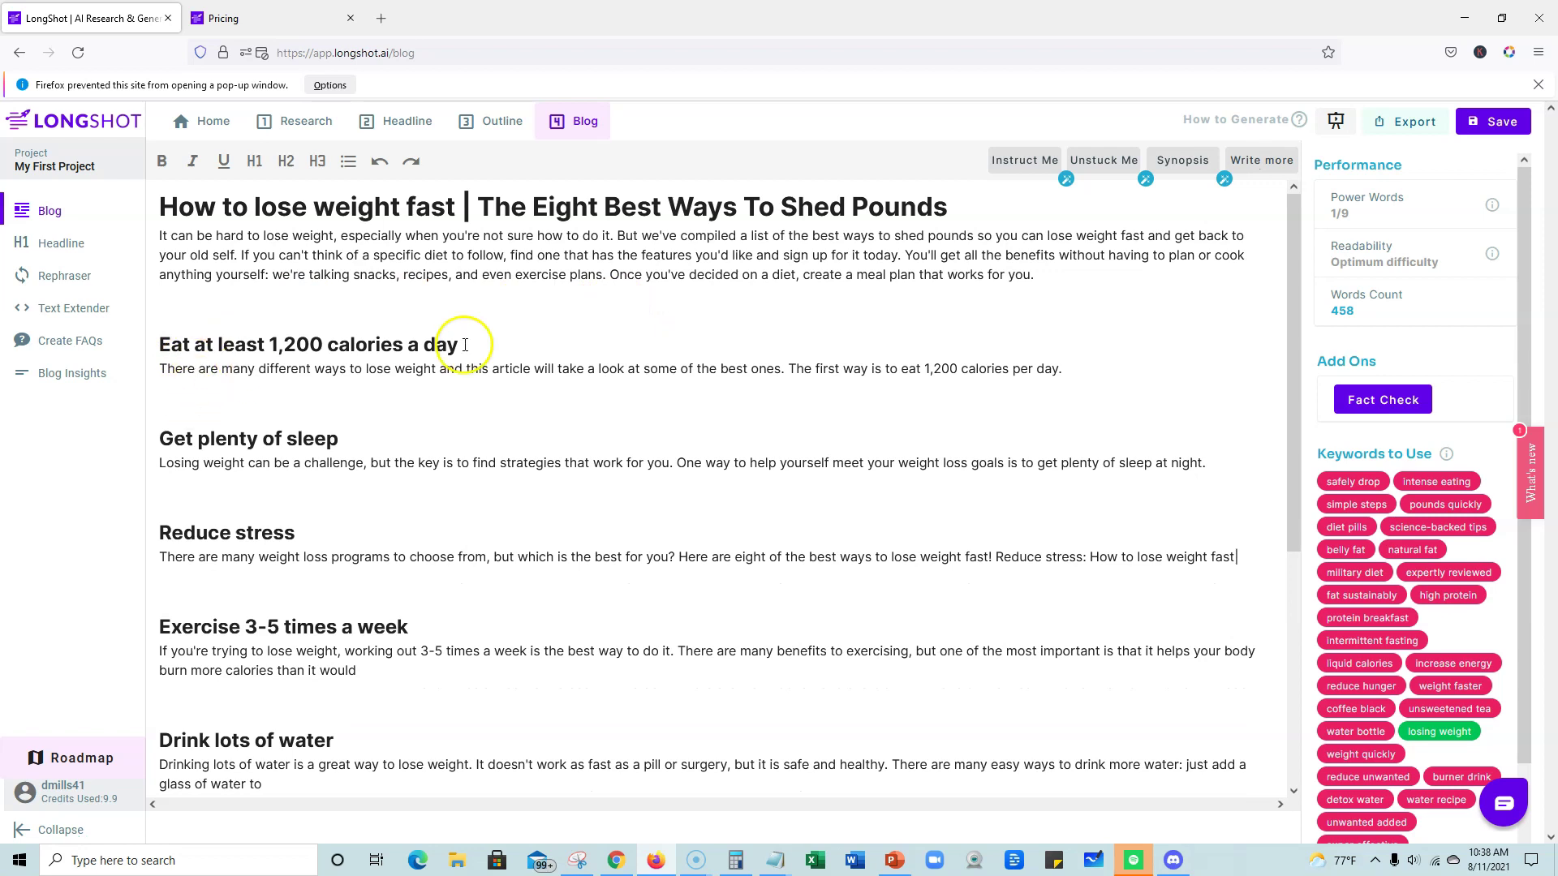
Step: Continue the paragraph under "Eat at least 1,200 calories a day" with Write more, and check it against its heading
click(1089, 372)
click(1262, 160)
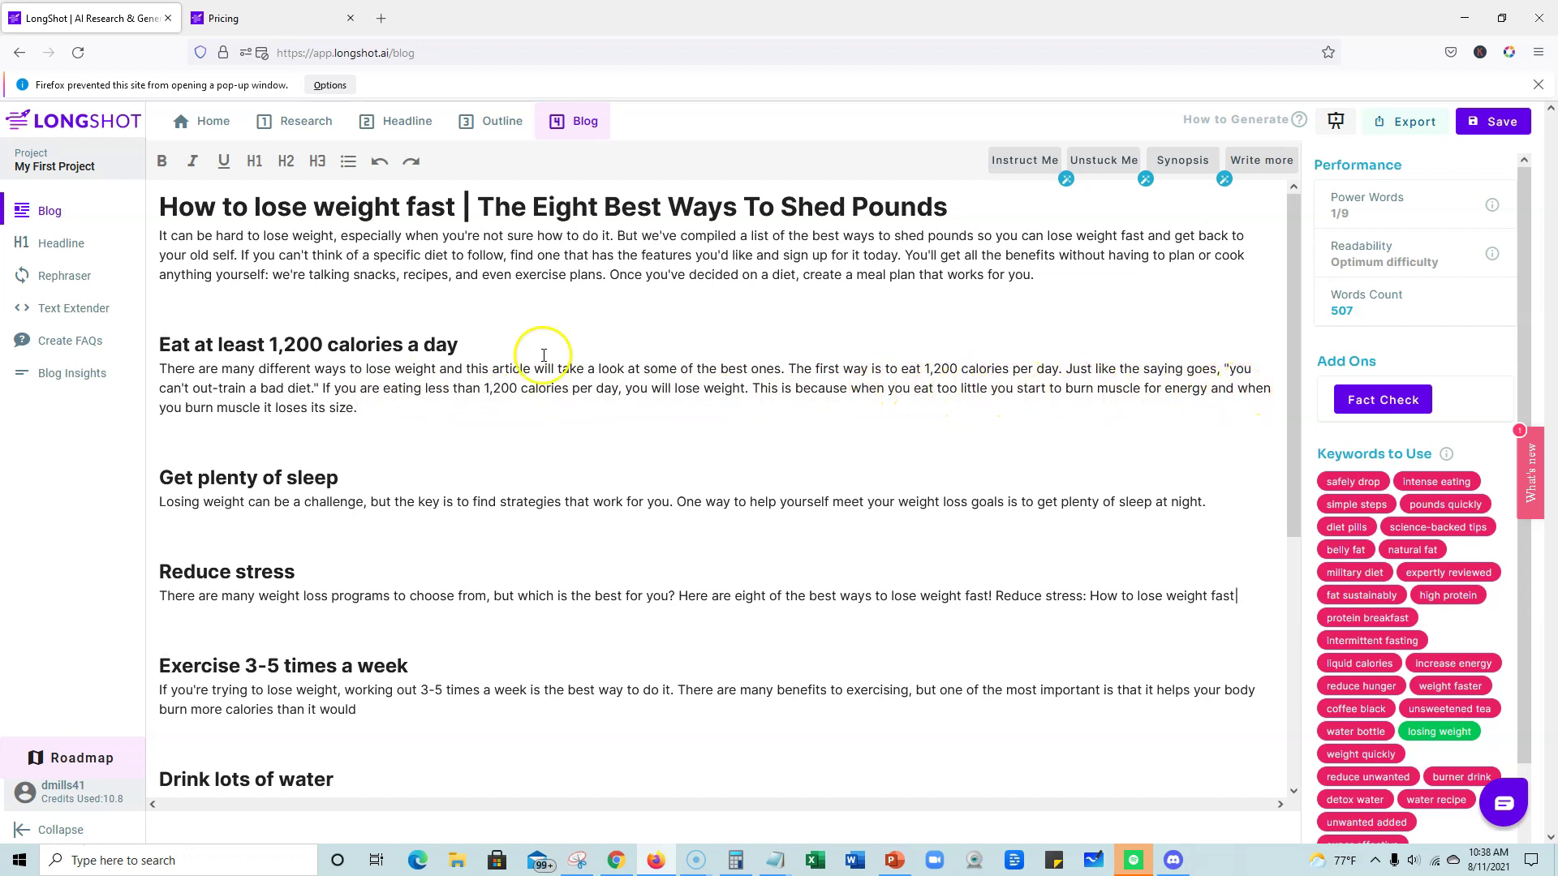
click(380, 413)
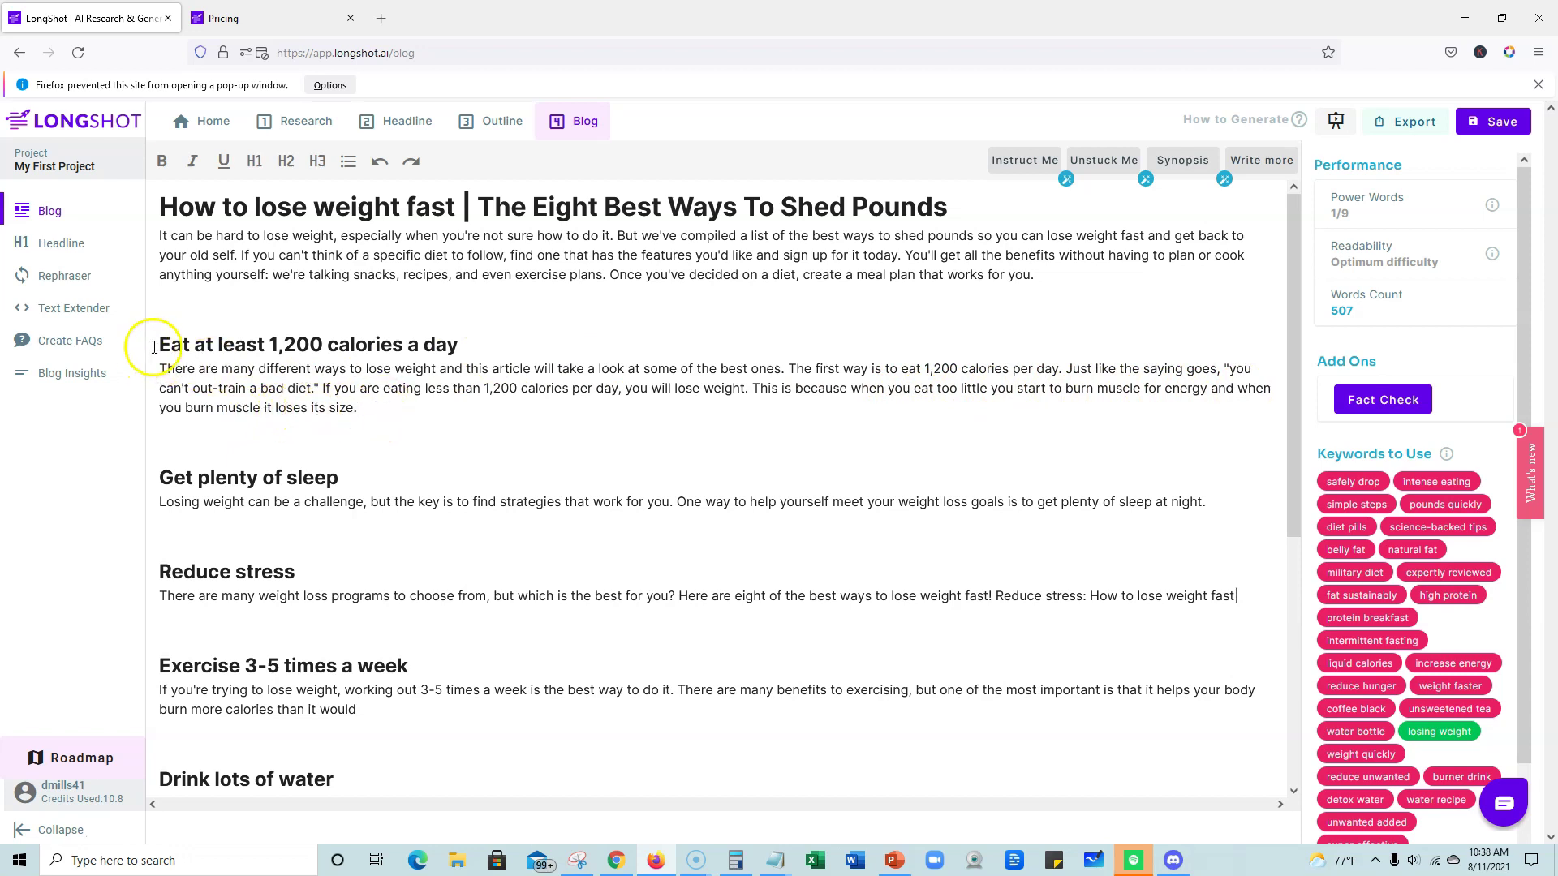
drag(156, 344, 486, 340)
click(370, 408)
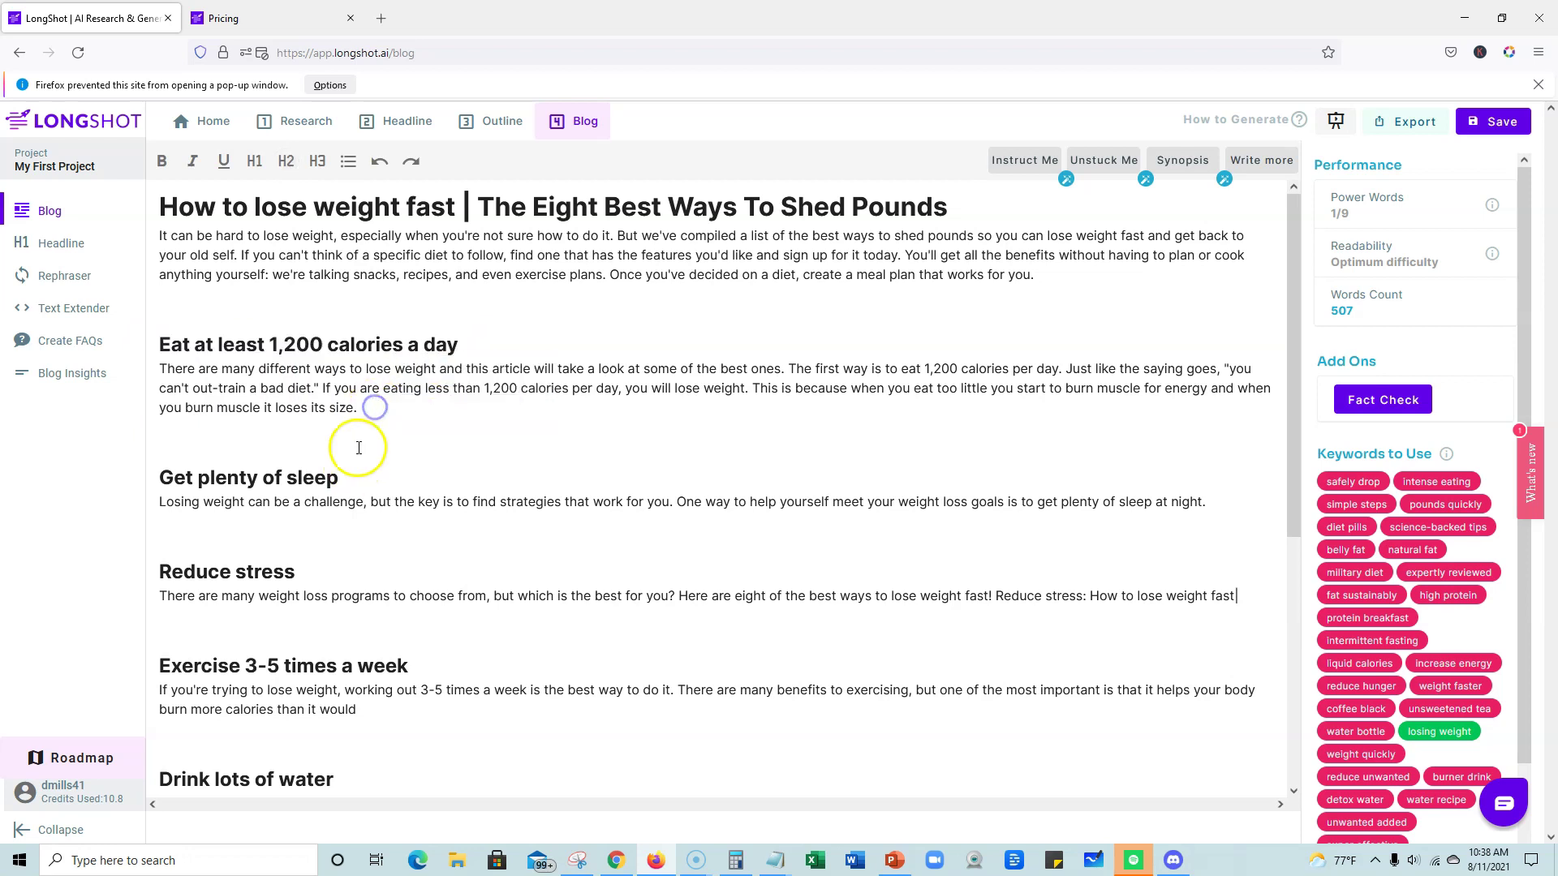
Step: Continue the "Get plenty of sleep" paragraph with Write more and expand its last sentence about higher stress levels
drag(194, 478, 380, 484)
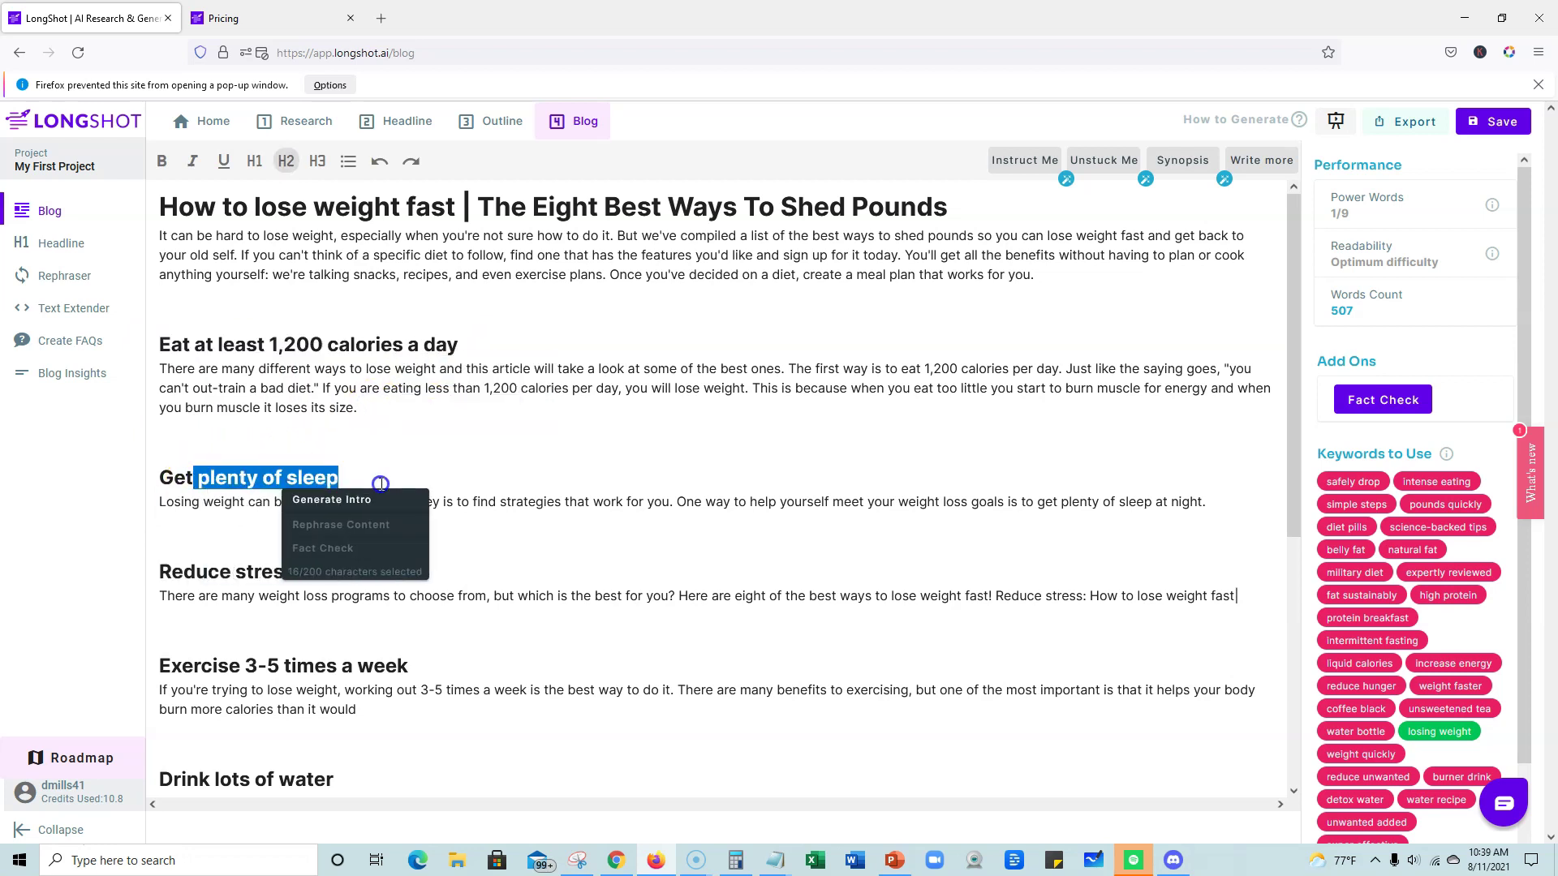
click(428, 481)
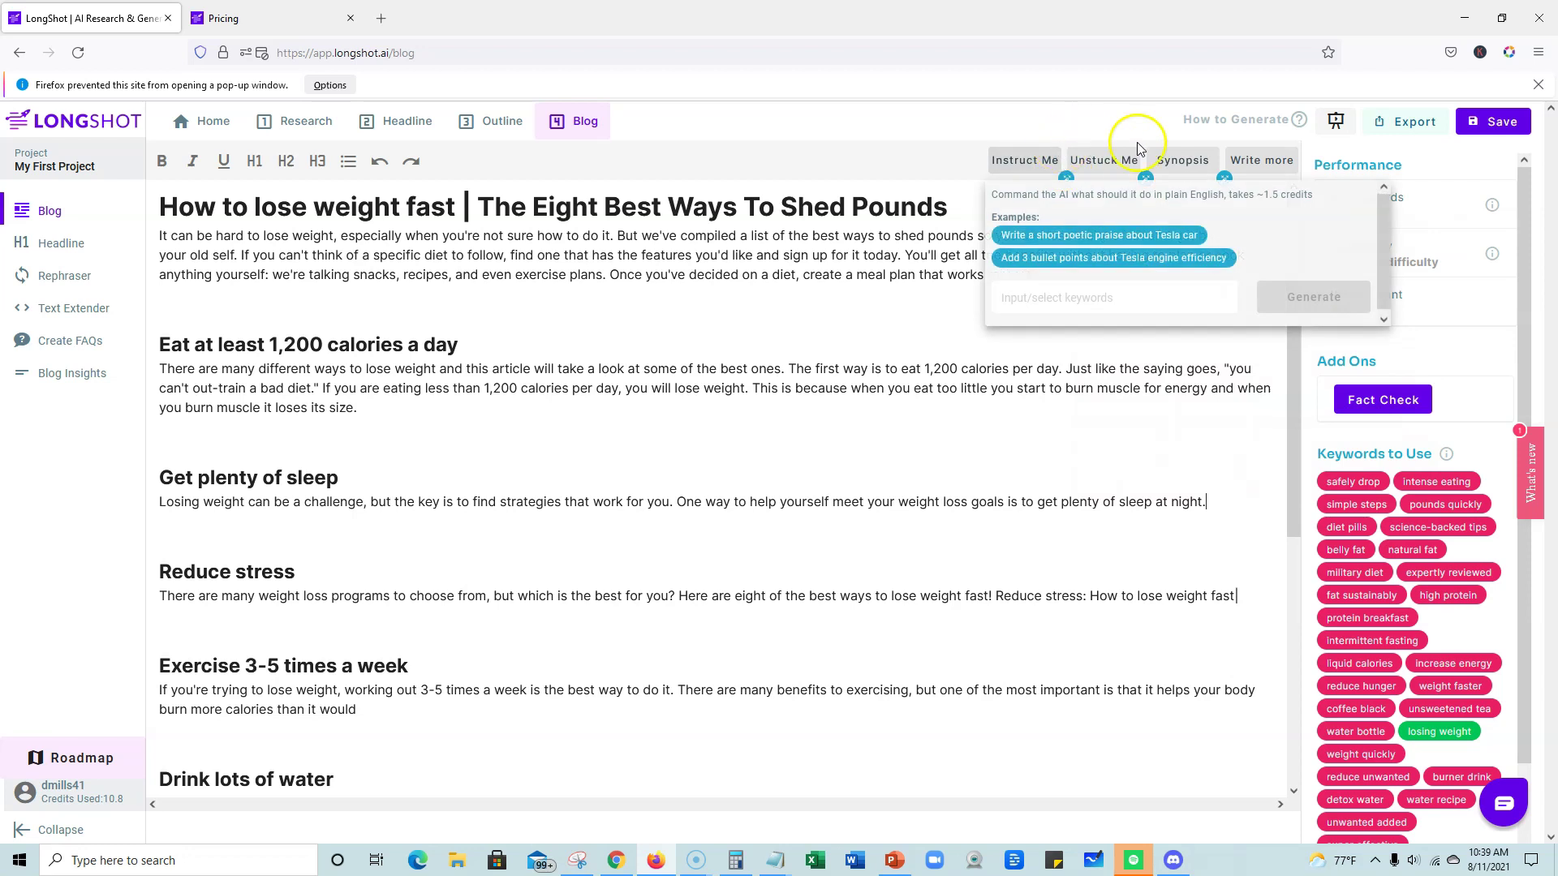
mouse_move(1034, 169)
click(1223, 509)
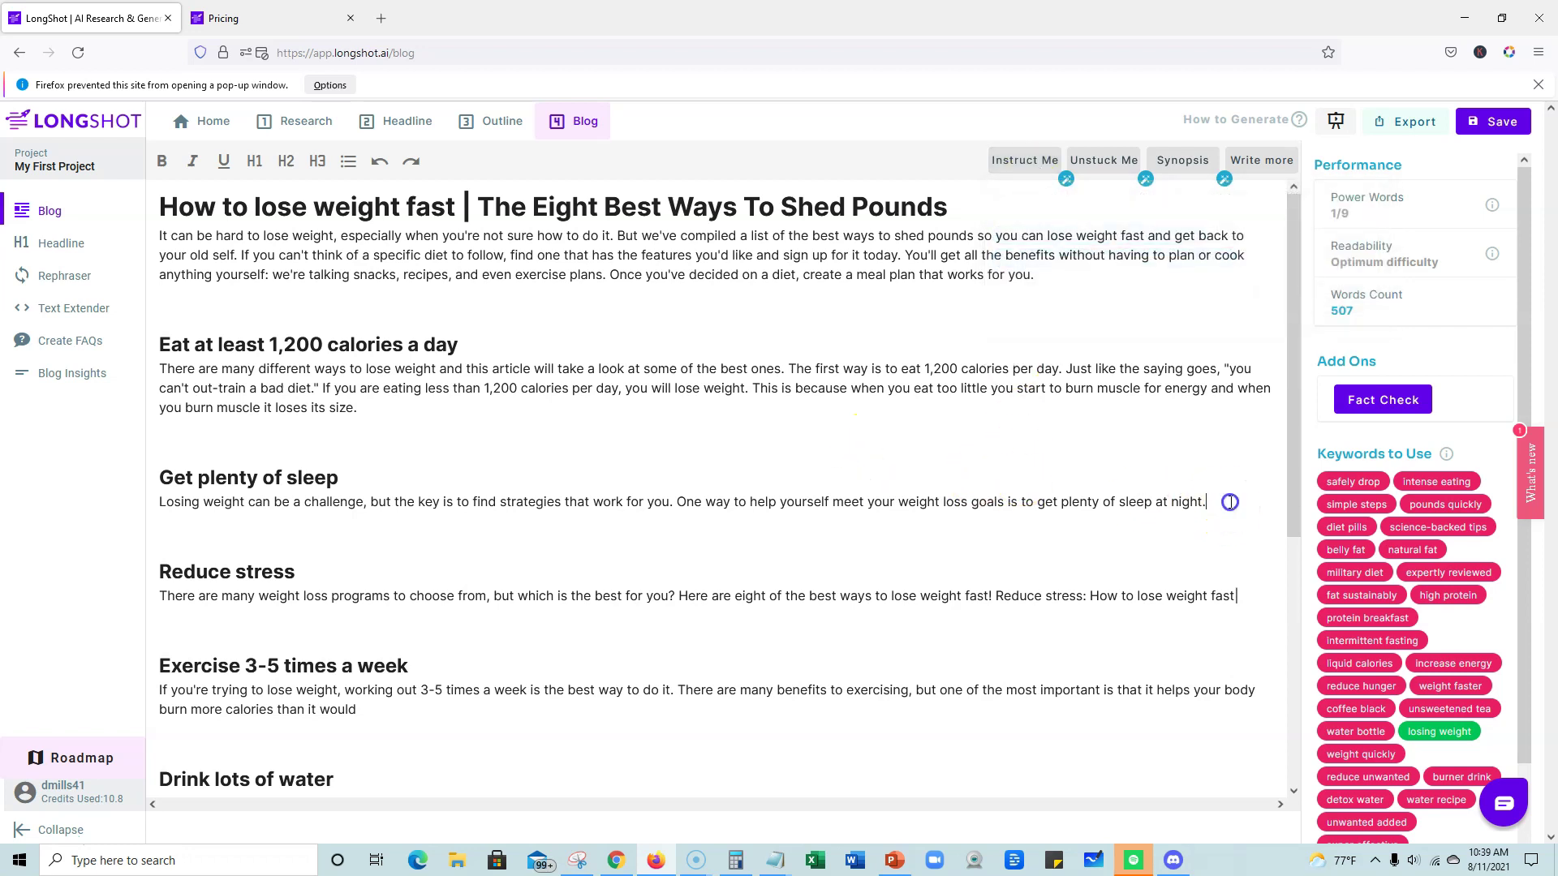
click(1264, 159)
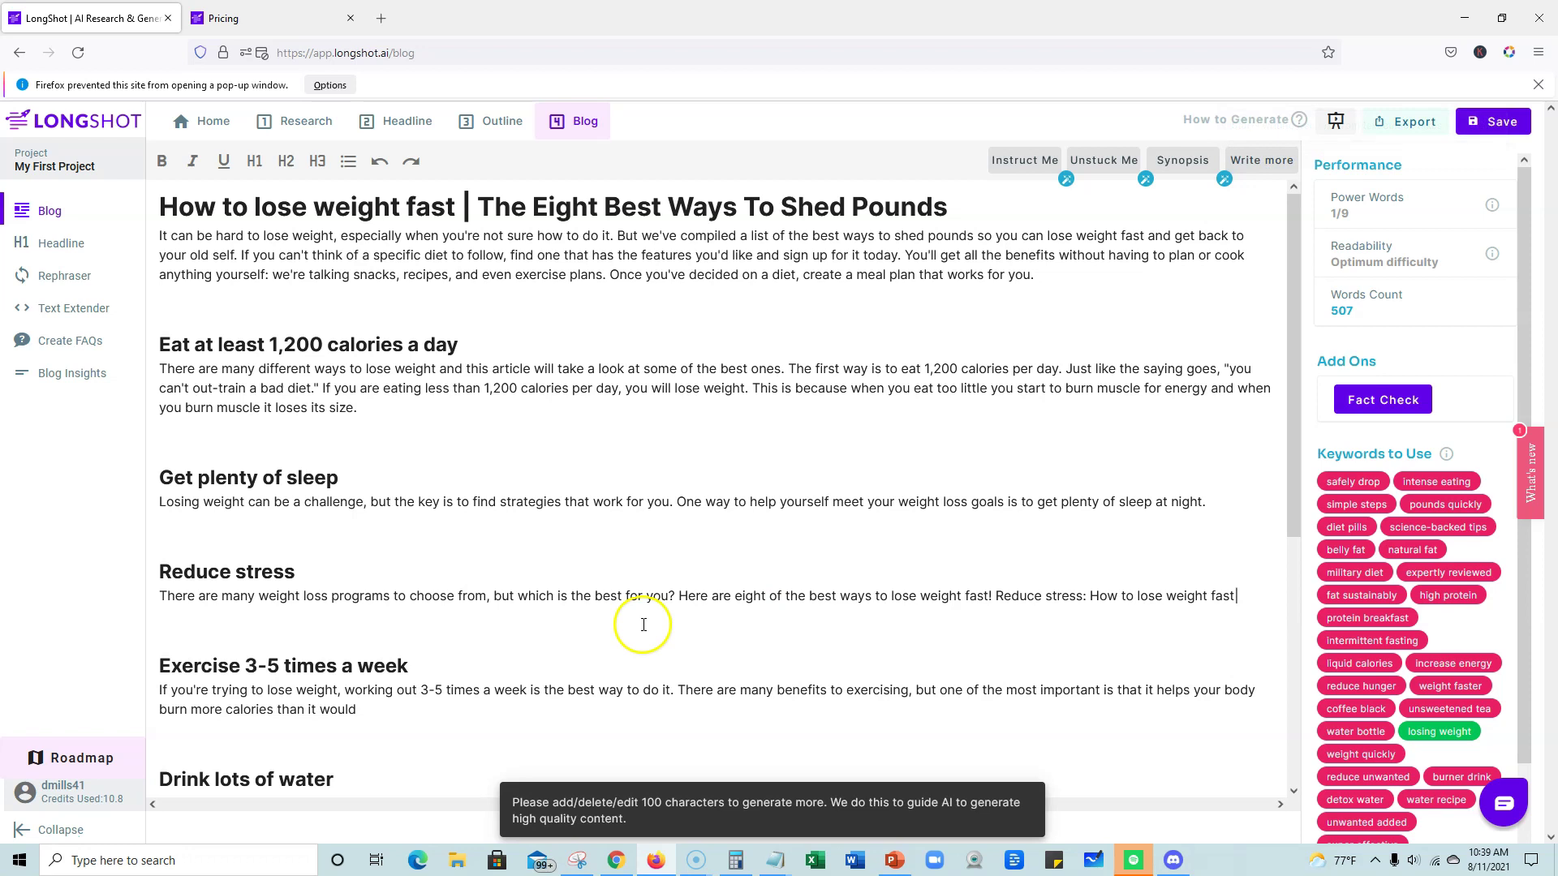
click(1006, 542)
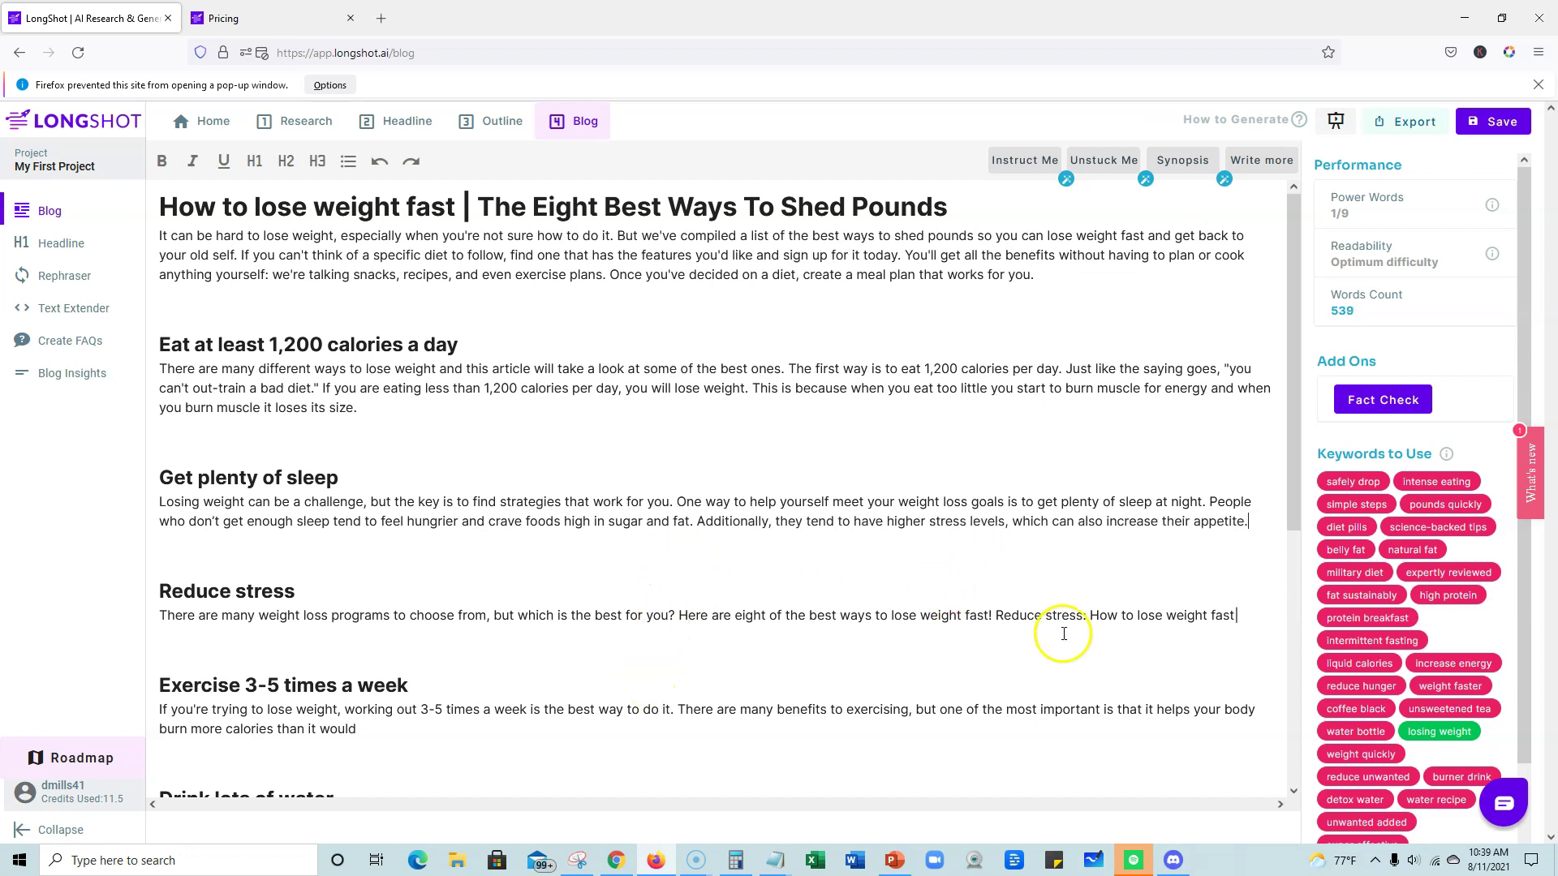
drag(1249, 522, 708, 523)
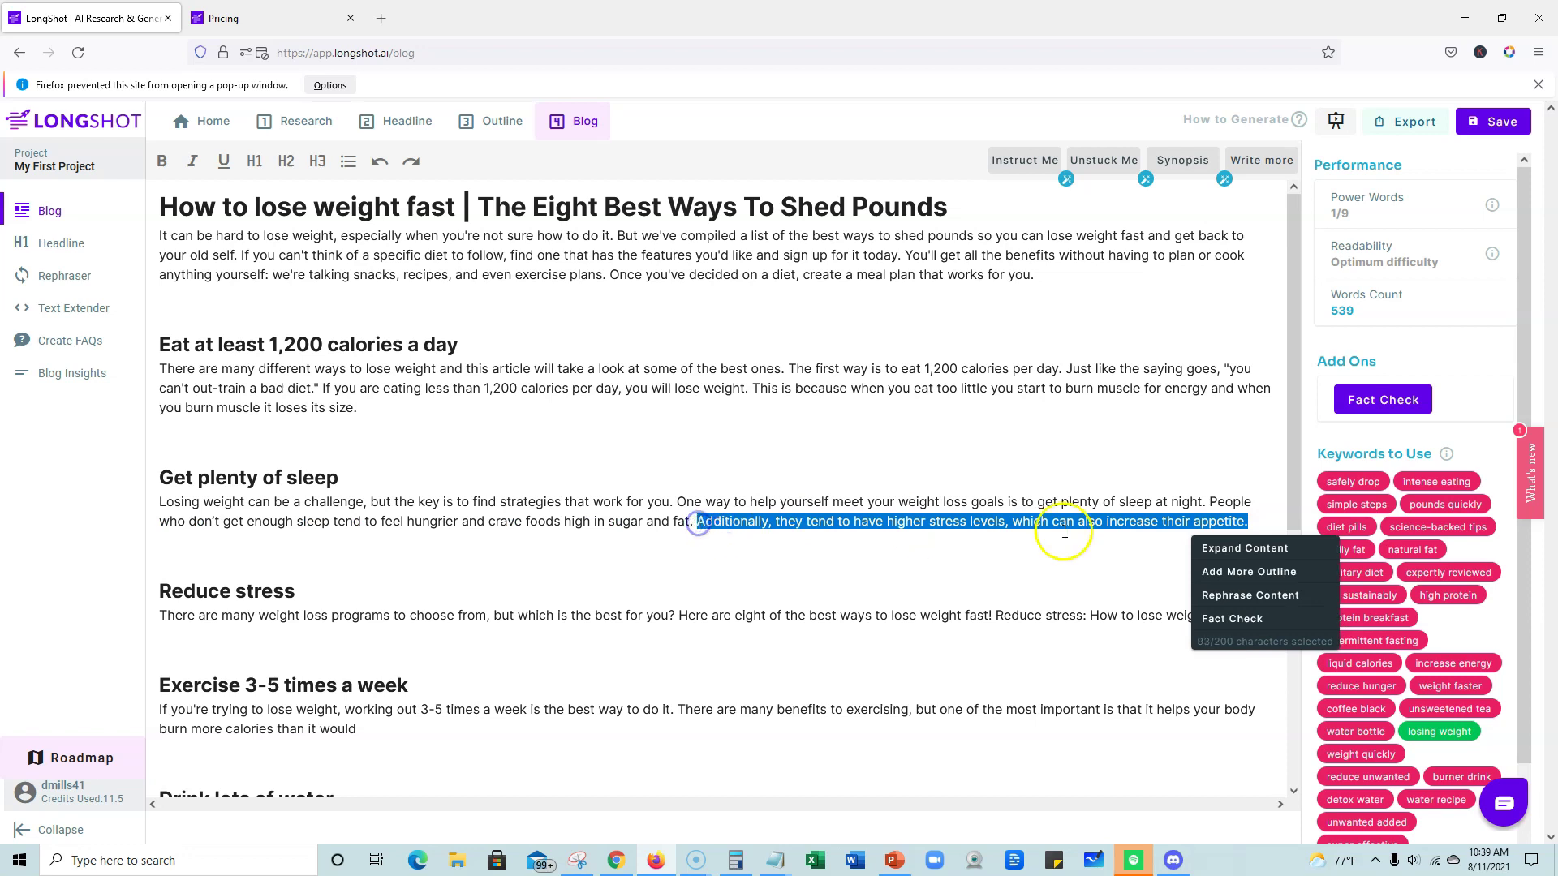
click(1211, 549)
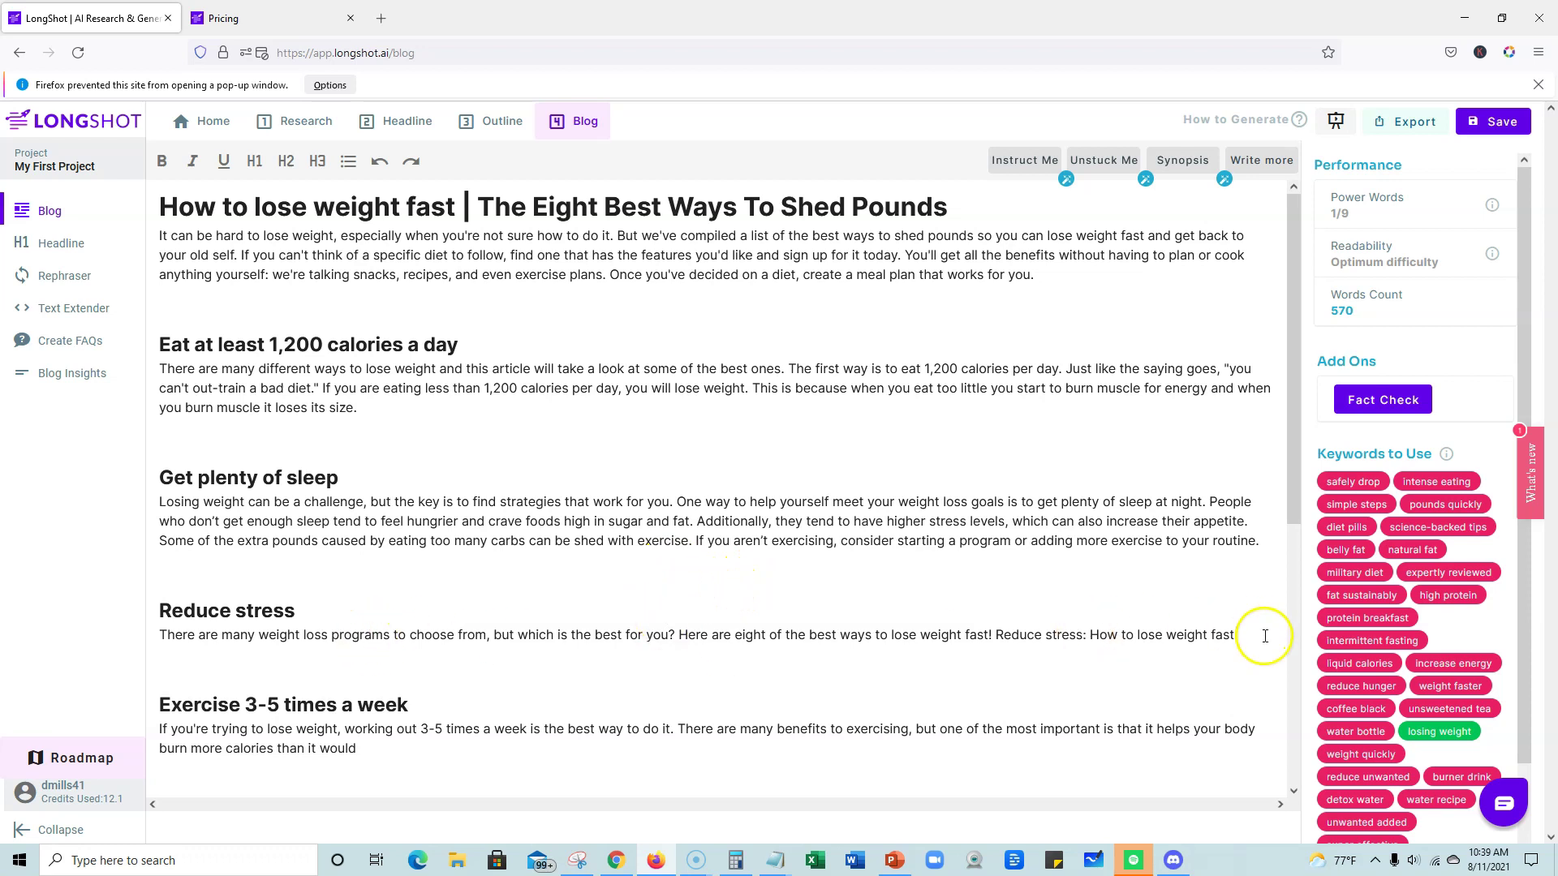
Step: Delete the trailing "Reduce stress: How to lose weight fast" text from the "Reduce stress" section and expand its remaining last sentence
drag(1264, 635, 992, 636)
key(BackSpace)
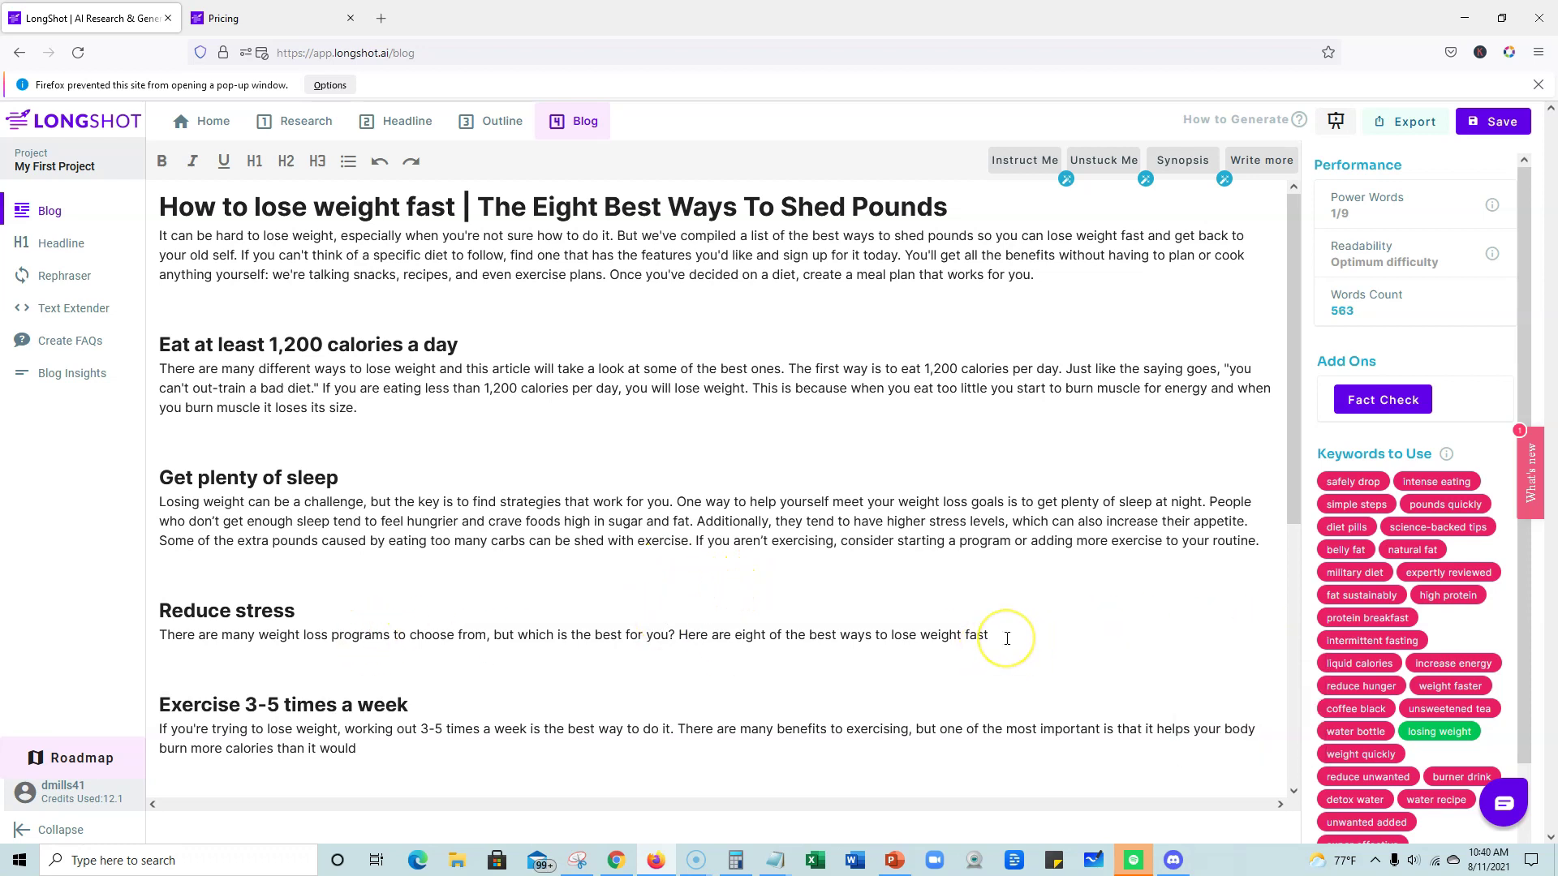
drag(1006, 629, 156, 643)
click(977, 637)
drag(978, 636, 741, 641)
click(1050, 664)
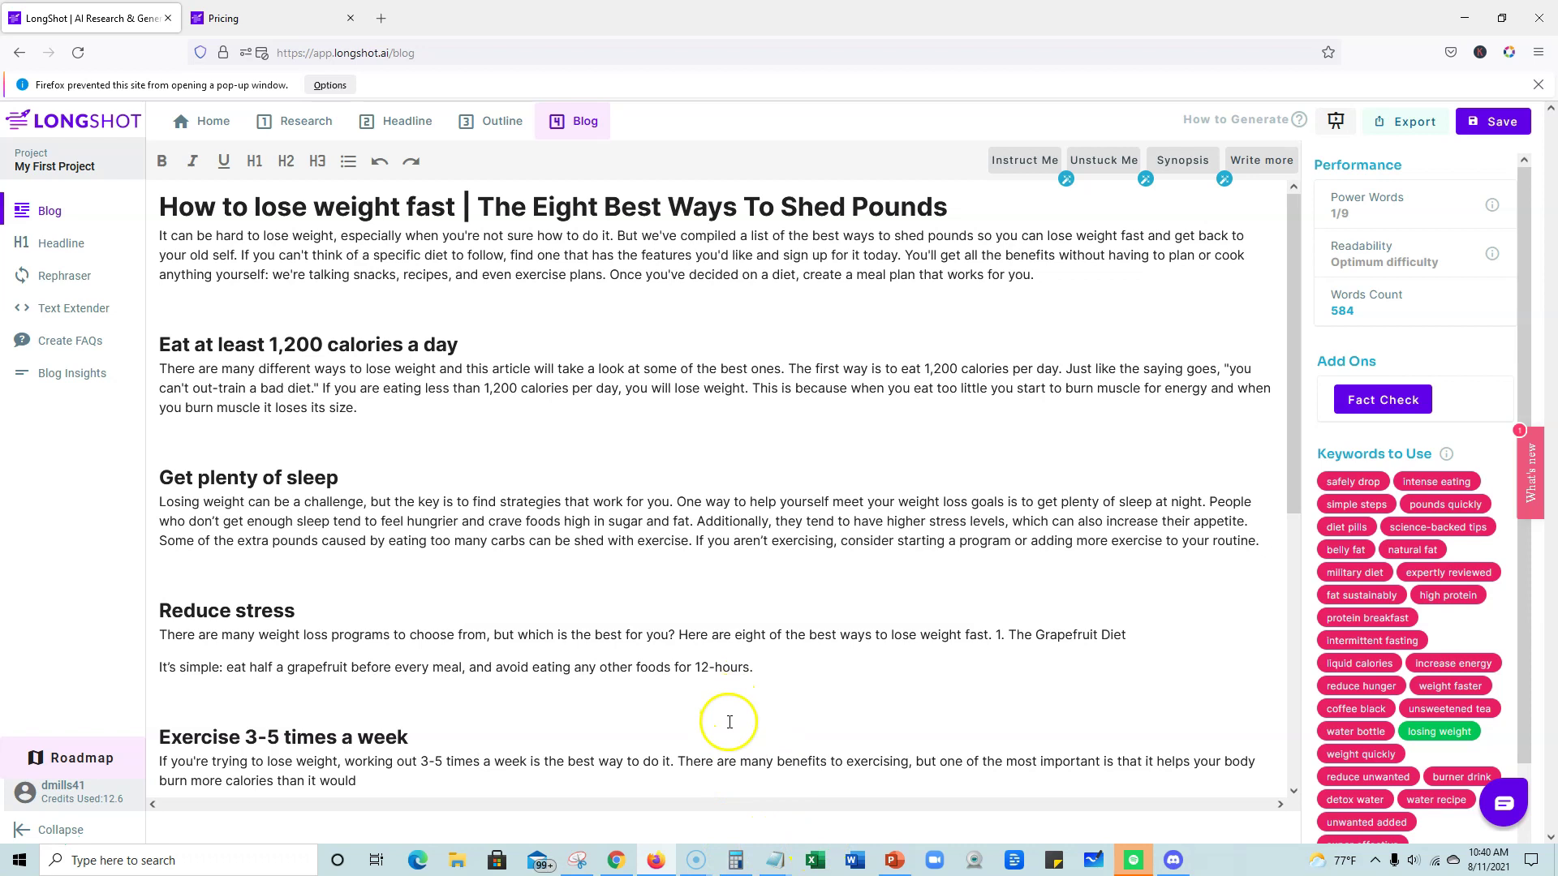
Step: Extend the unfinished paragraph under "Exercise 3-5 times a week" with AI-generated text
scroll(732, 678, down, 3)
drag(358, 489, 167, 467)
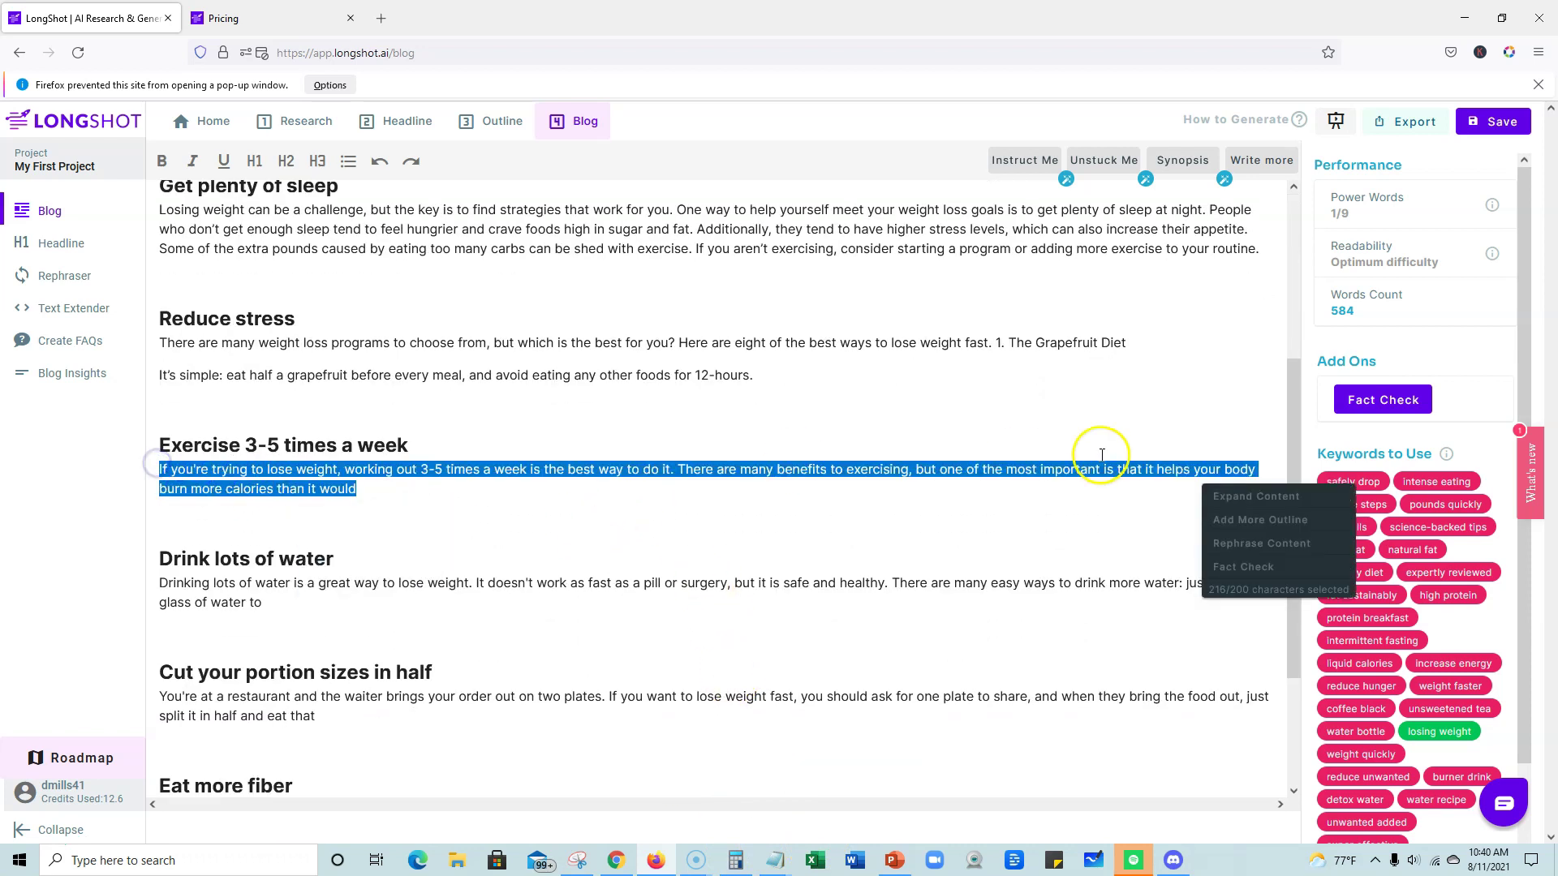
click(381, 495)
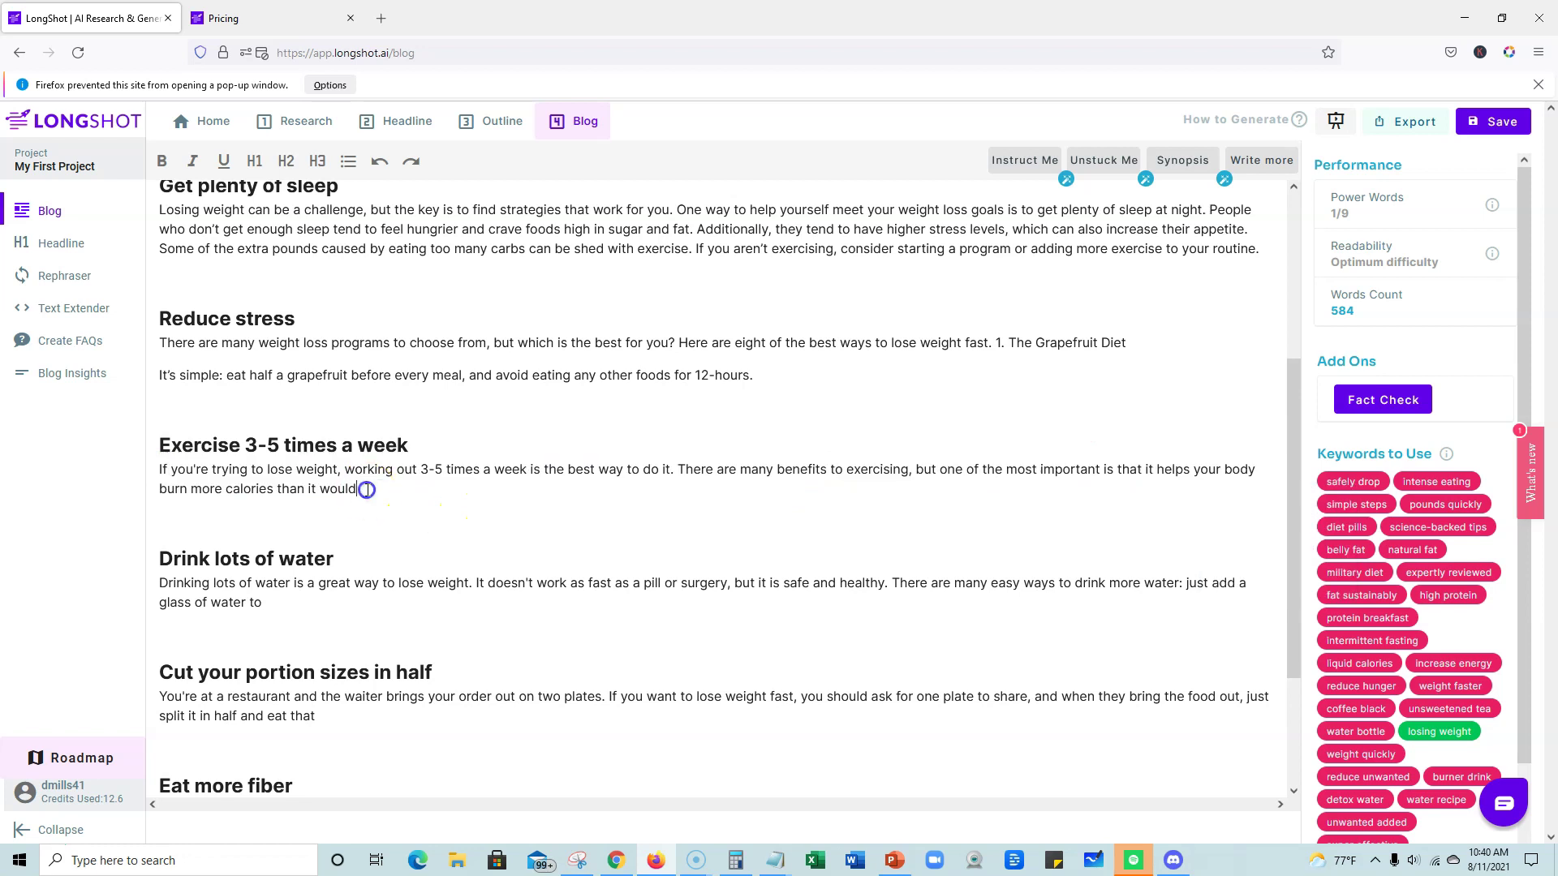
drag(366, 490, 122, 475)
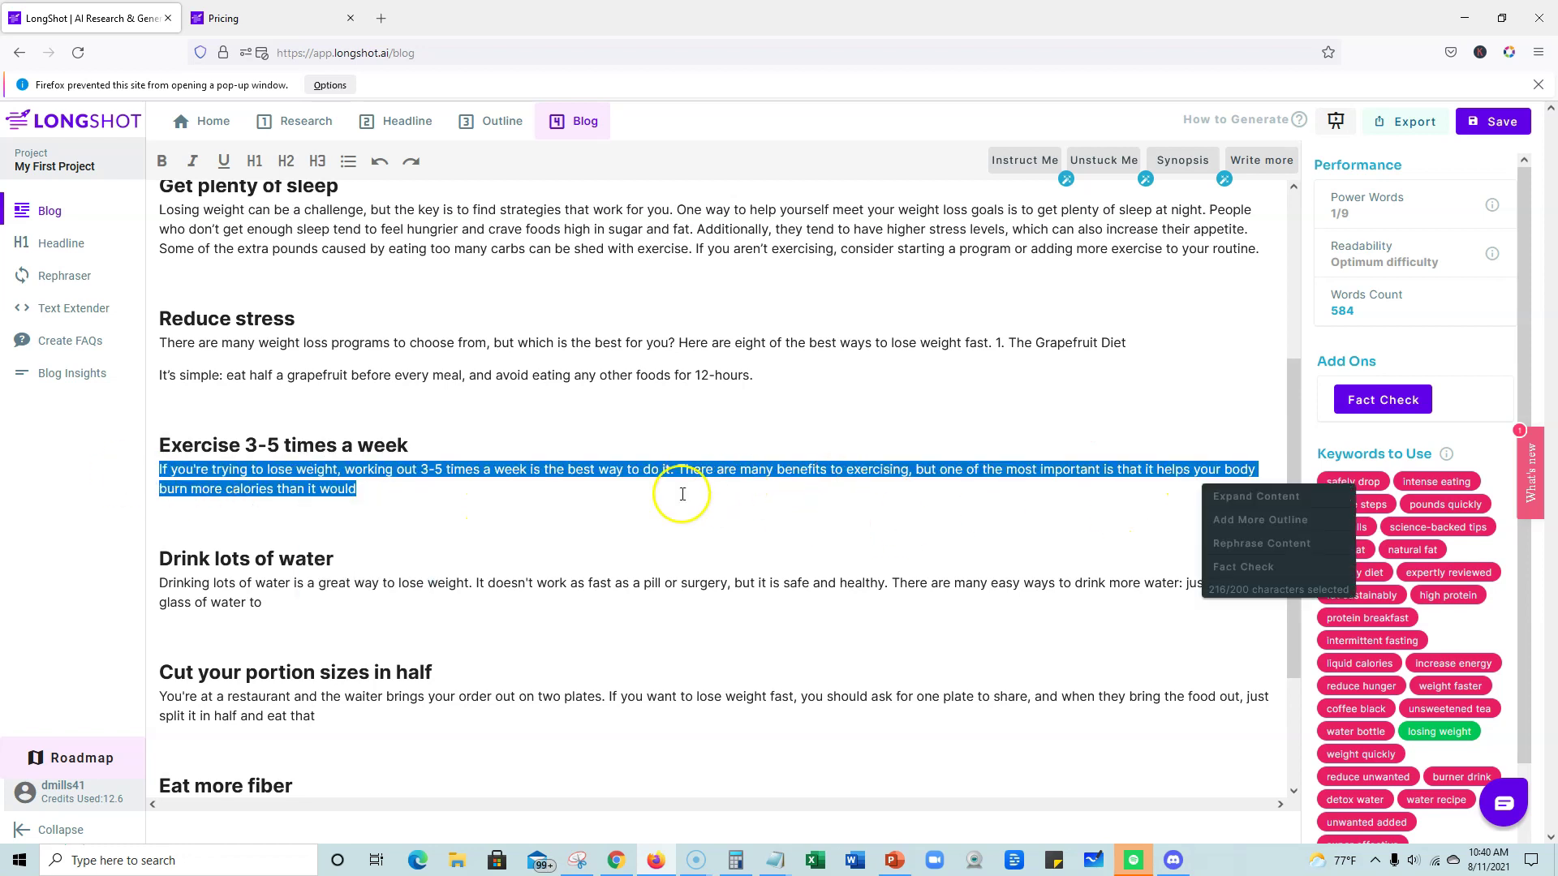
click(657, 492)
drag(358, 488, 644, 441)
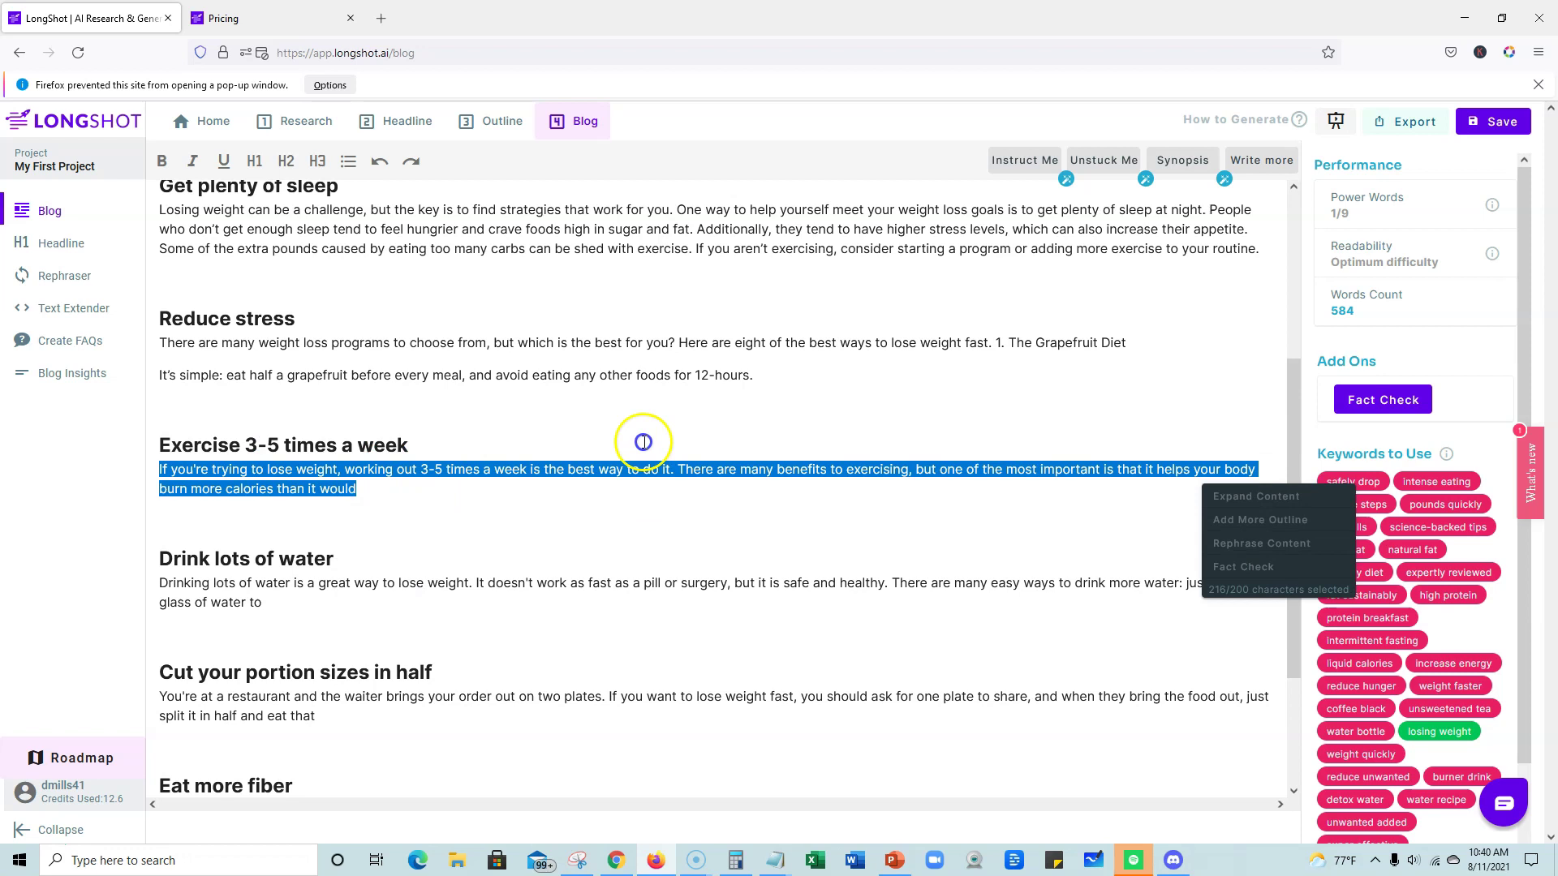
click(688, 441)
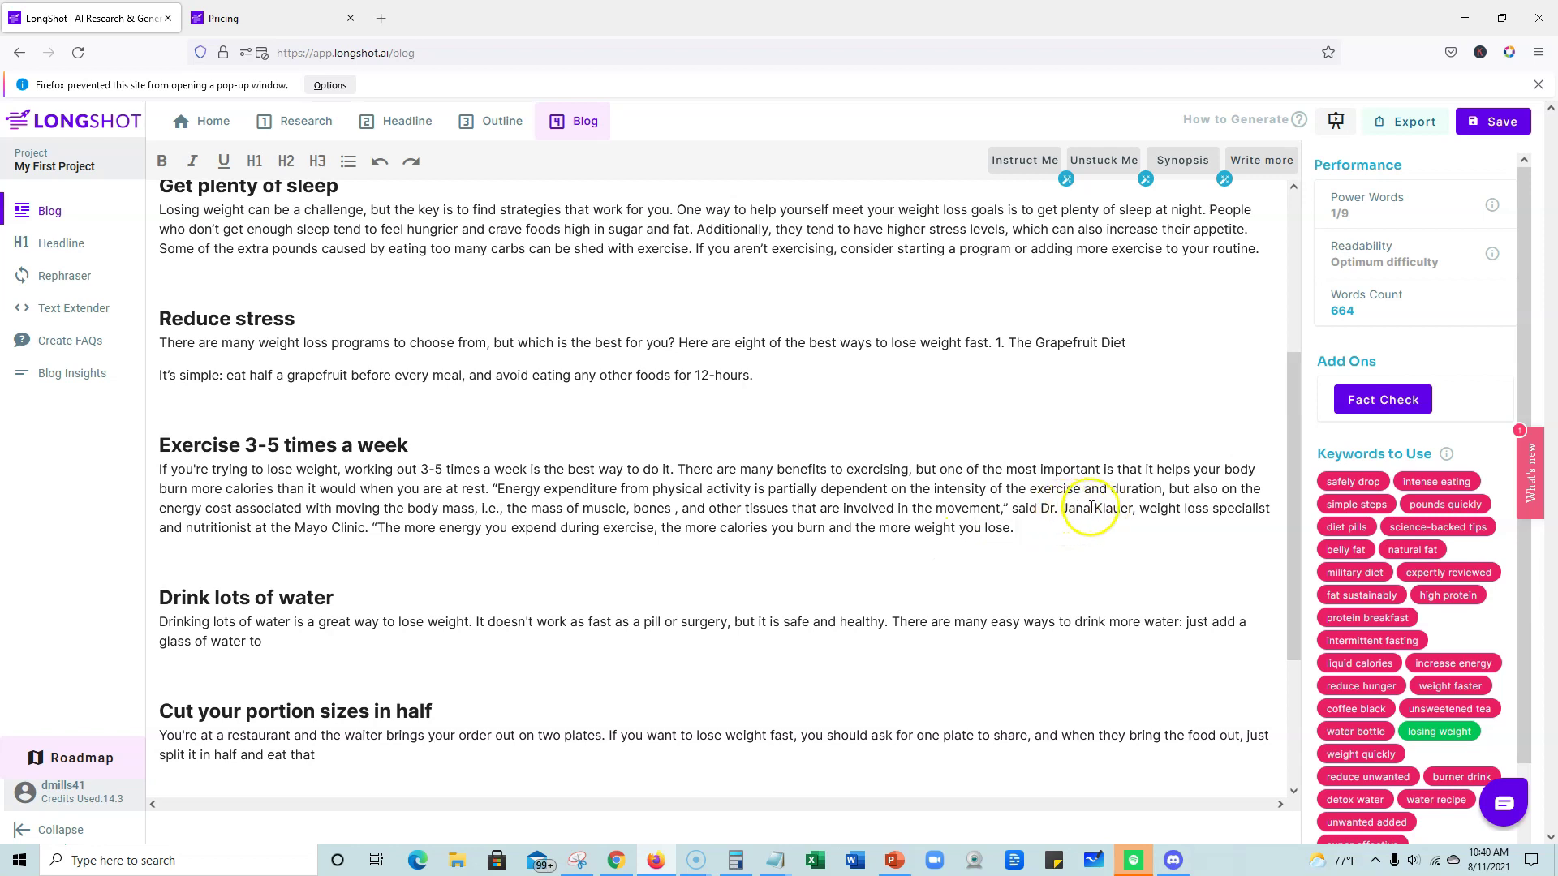
Step: Expand the "Drink lots of water" paragraph from its second sentence to the unfinished "just add a glass of water to"
click(268, 642)
drag(268, 643, 475, 619)
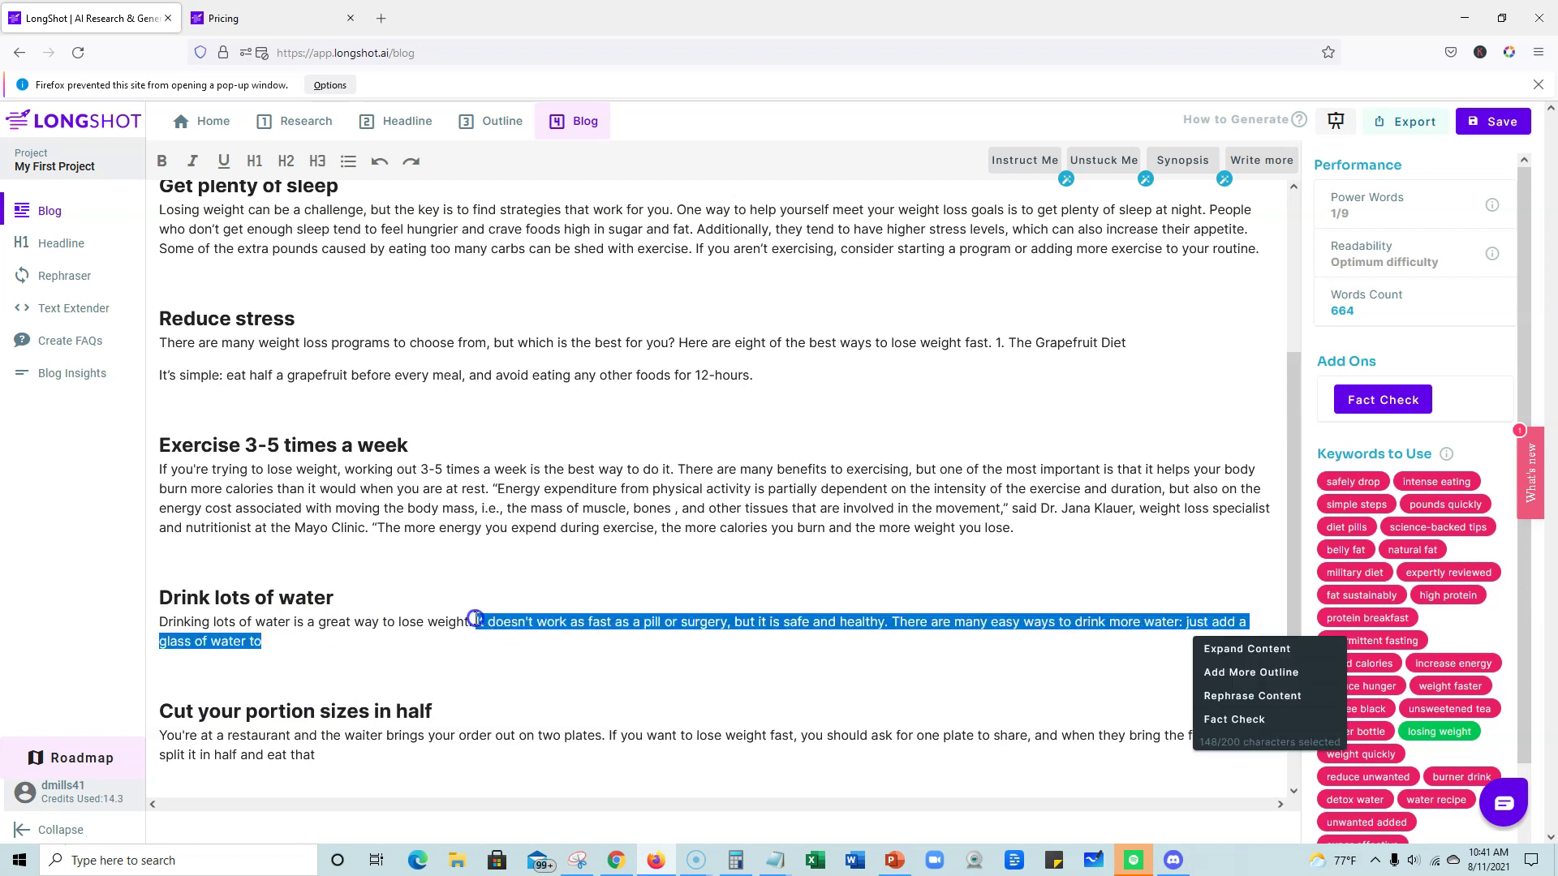
click(1217, 649)
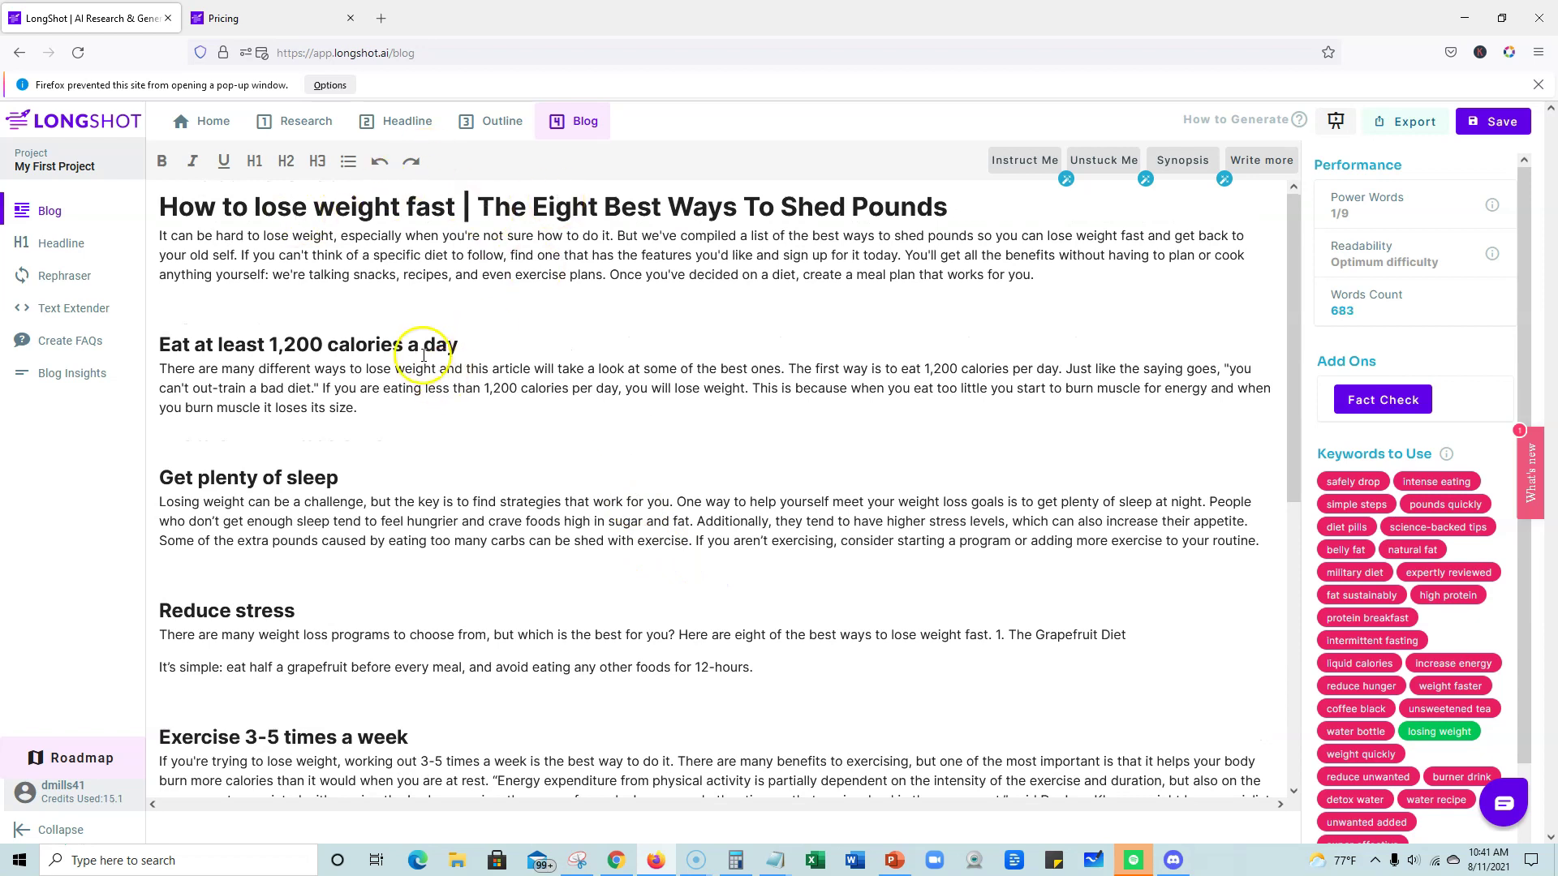
Step: Expand the last sentence of the "Cut your portion sizes in half" section and continue the text with Write more
scroll(252, 706, down, 6)
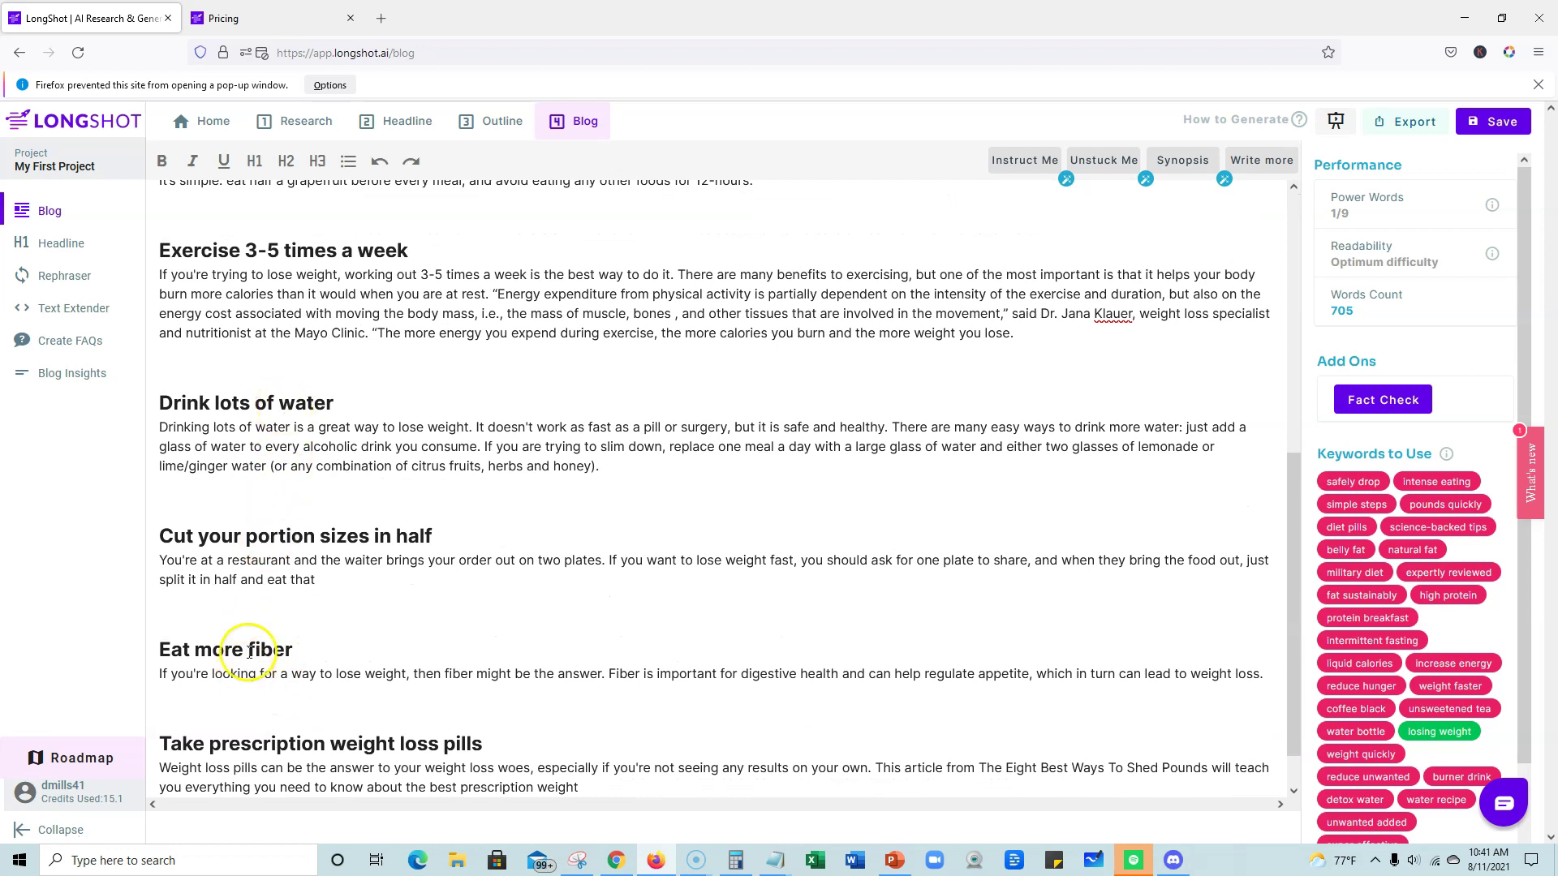
scroll(236, 738, down, 1)
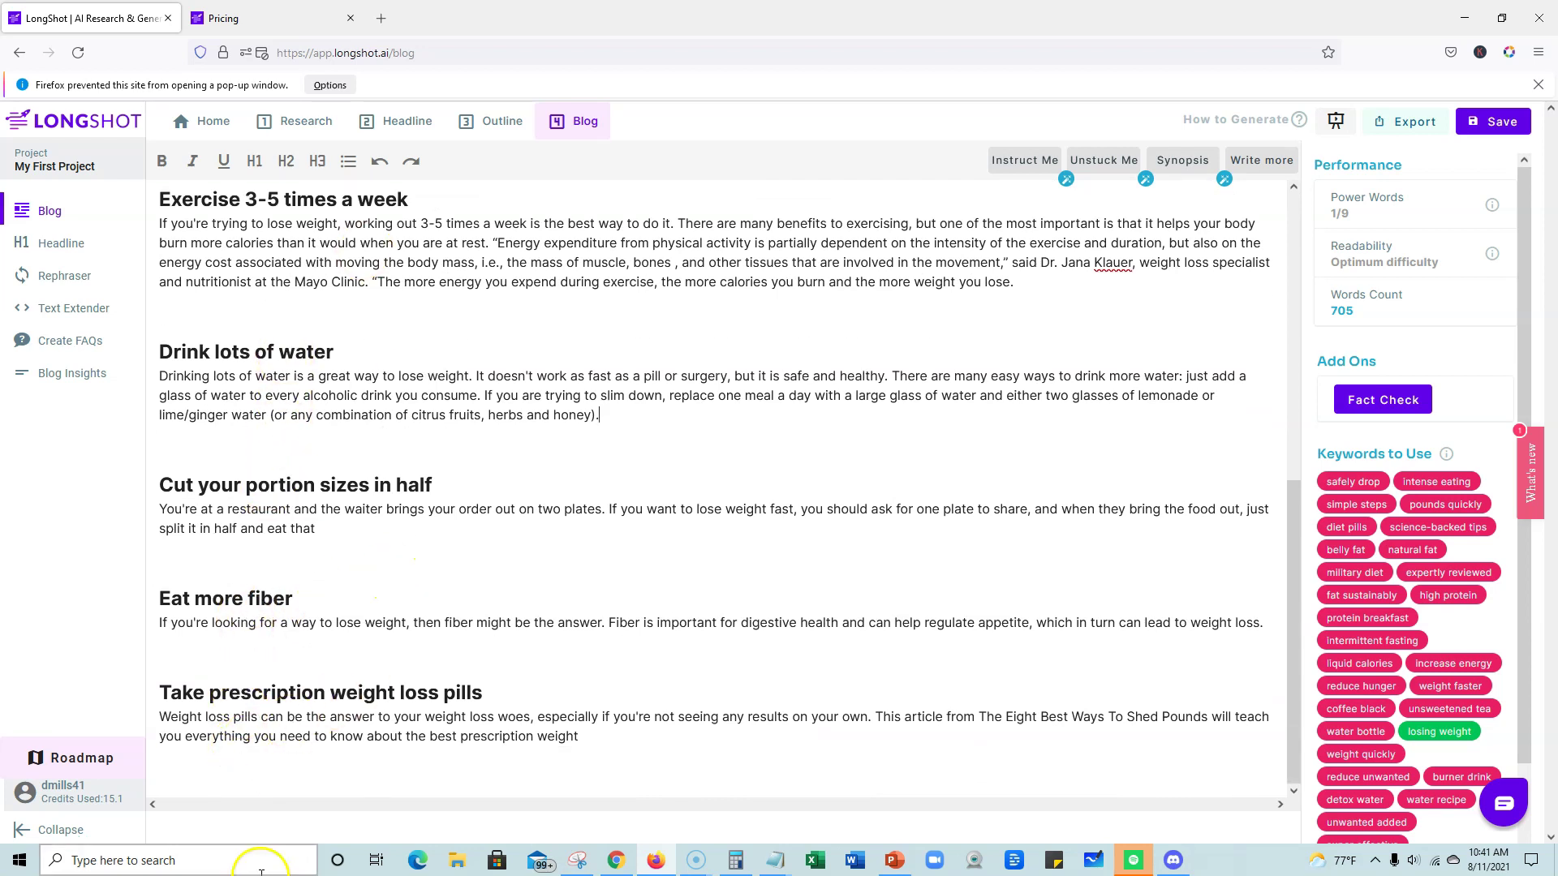
drag(327, 531, 160, 509)
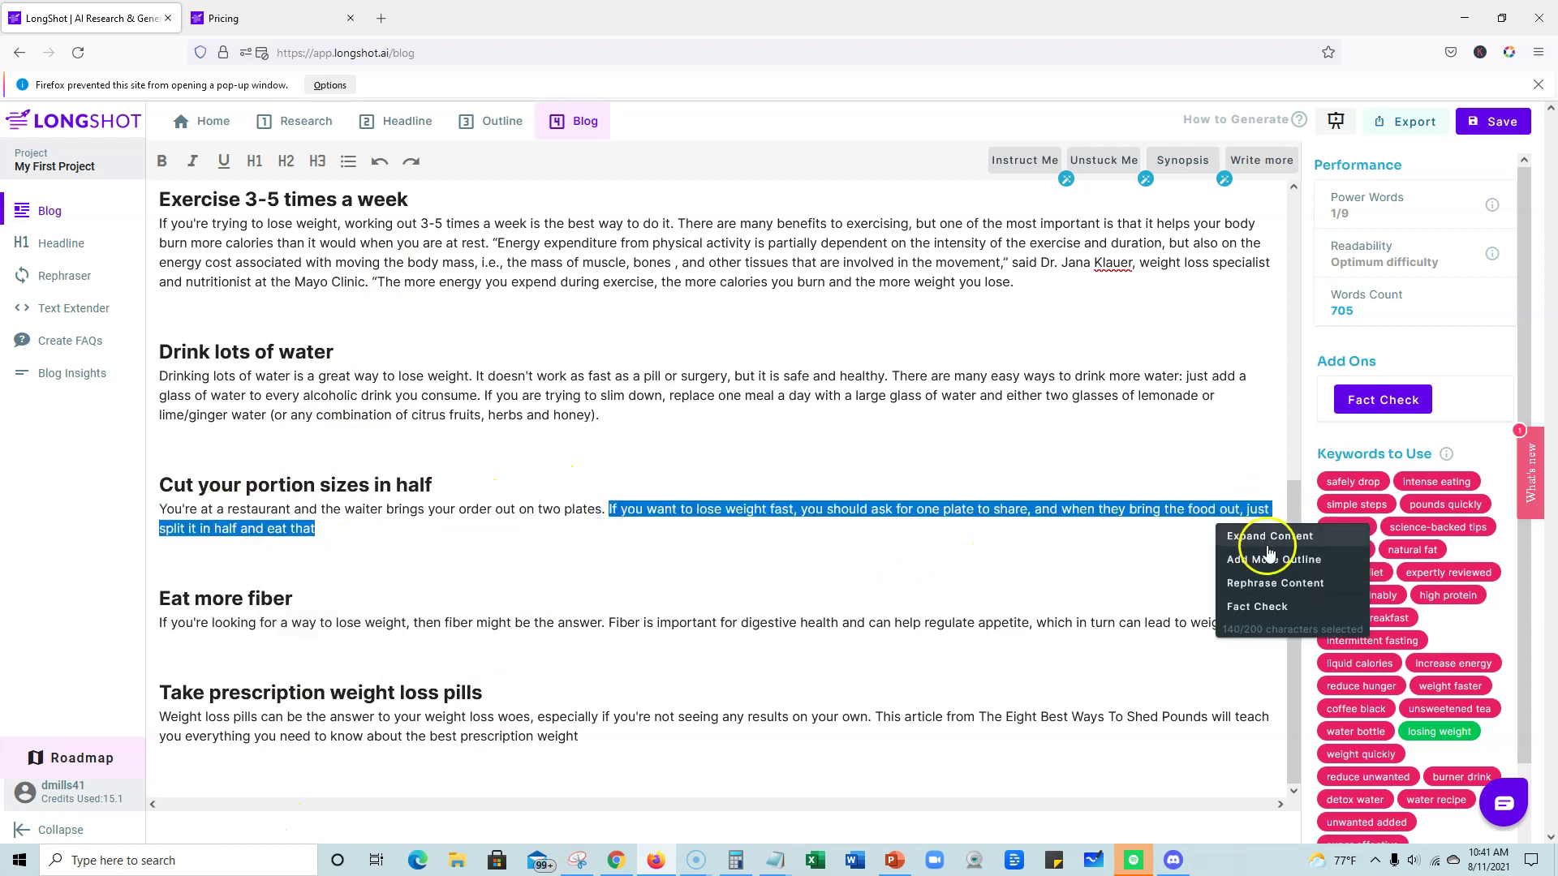
click(1270, 536)
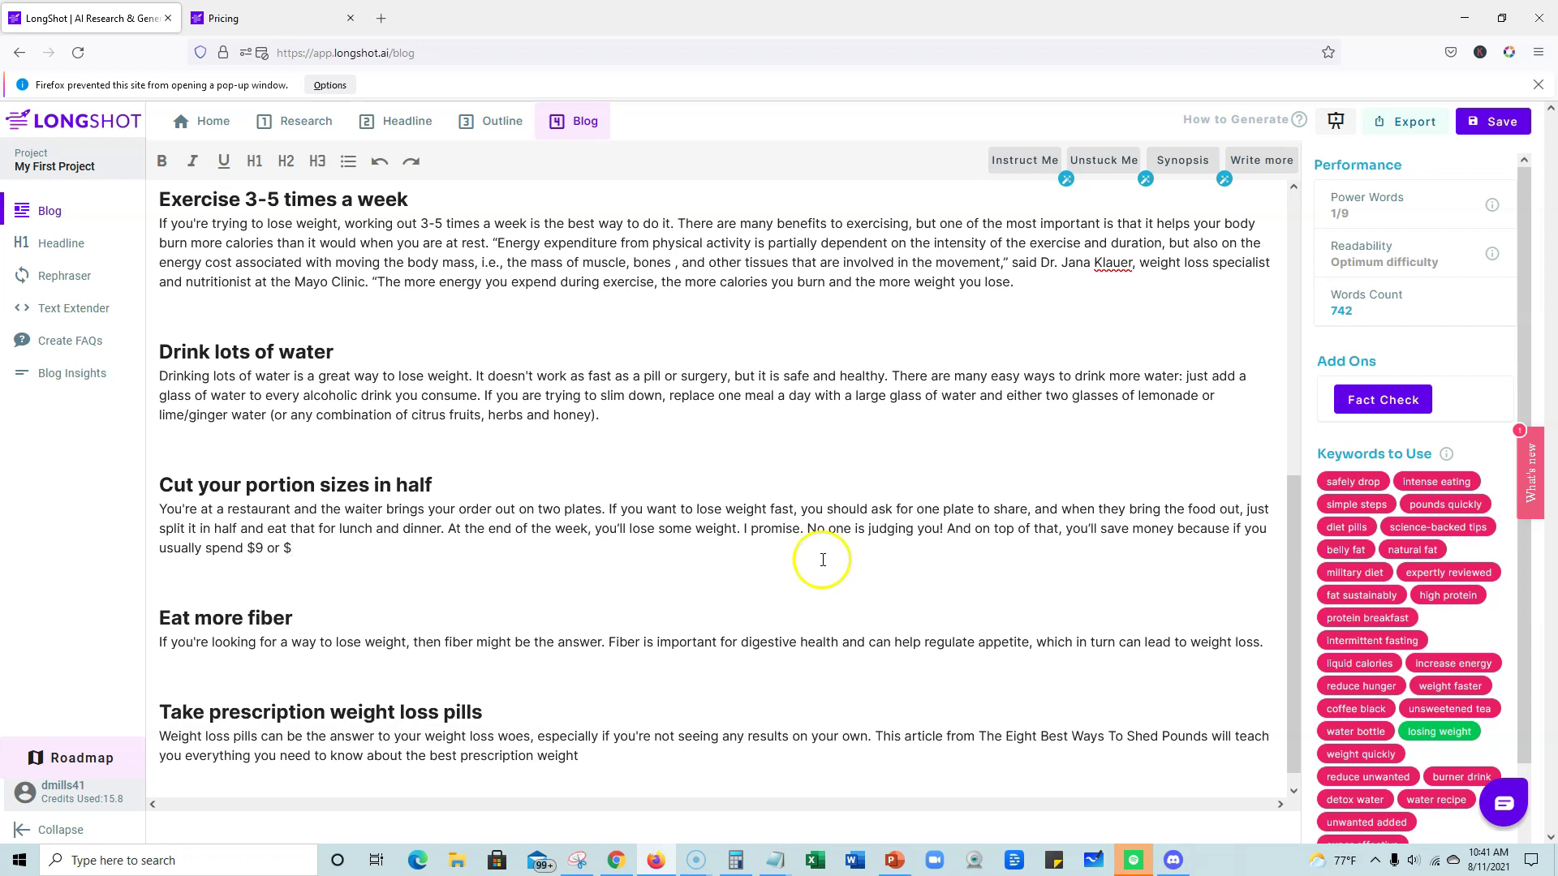
click(1276, 162)
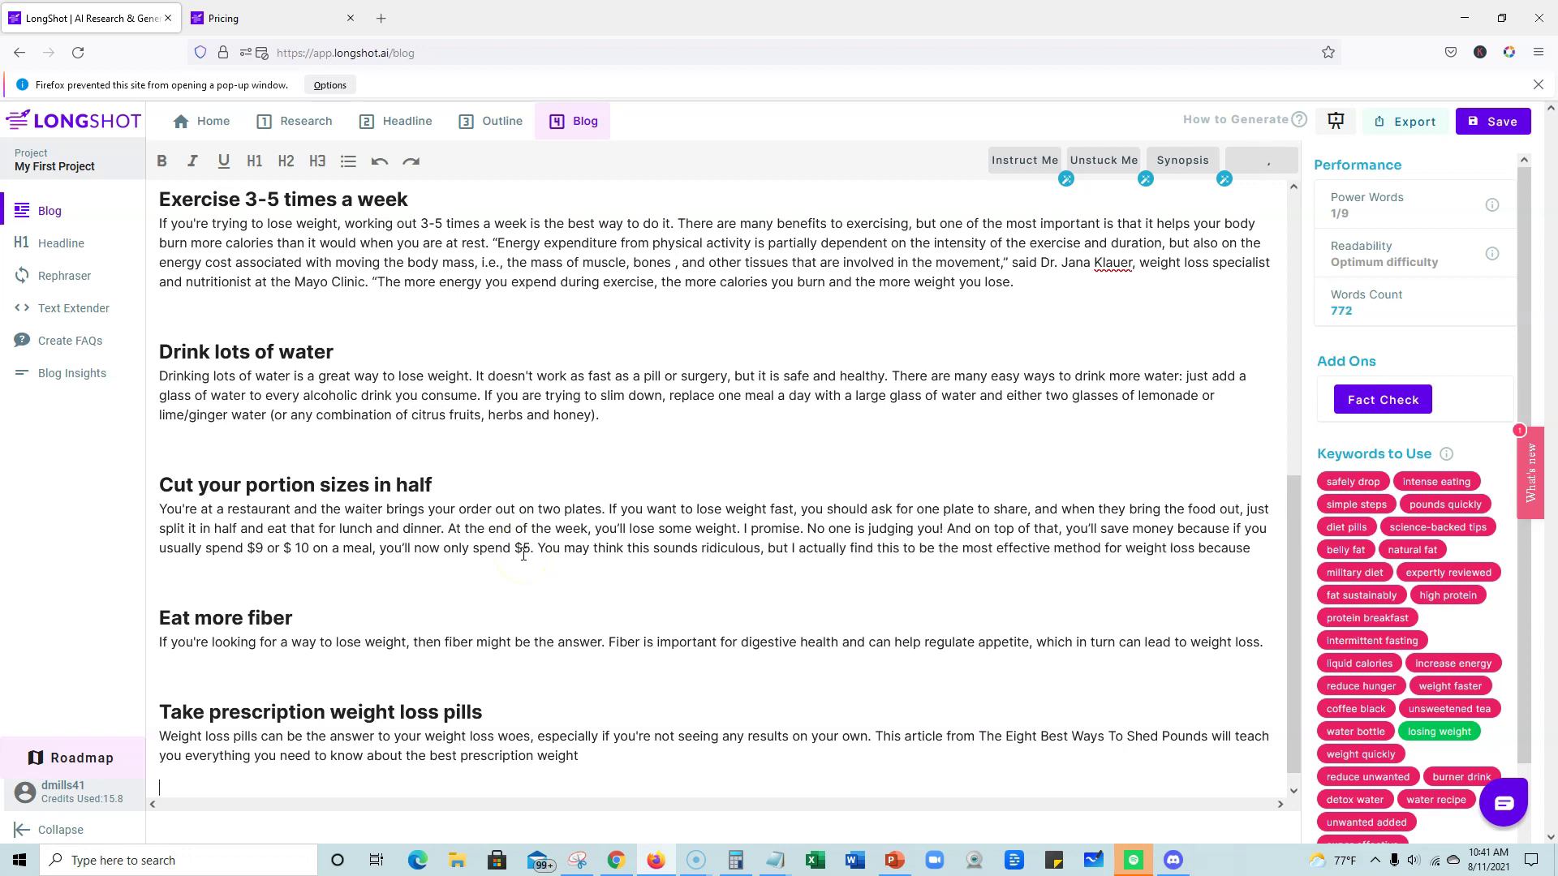
Step: Delete the stray "Type" text and its extra line below the "Cut your portion sizes in half" paragraph
click(248, 602)
key(Return)
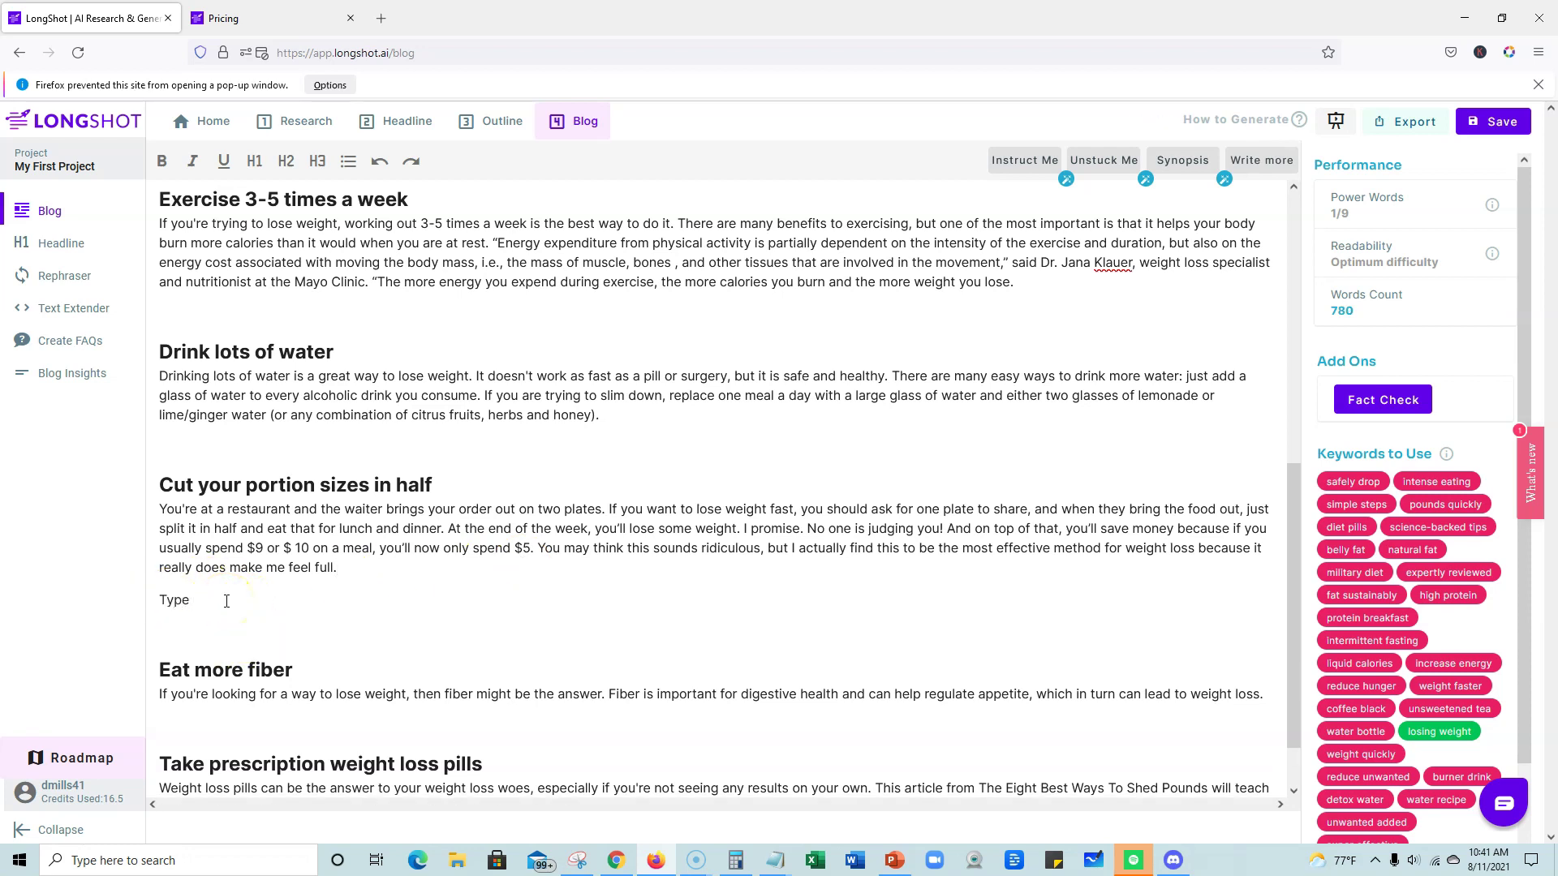
drag(192, 601, 148, 602)
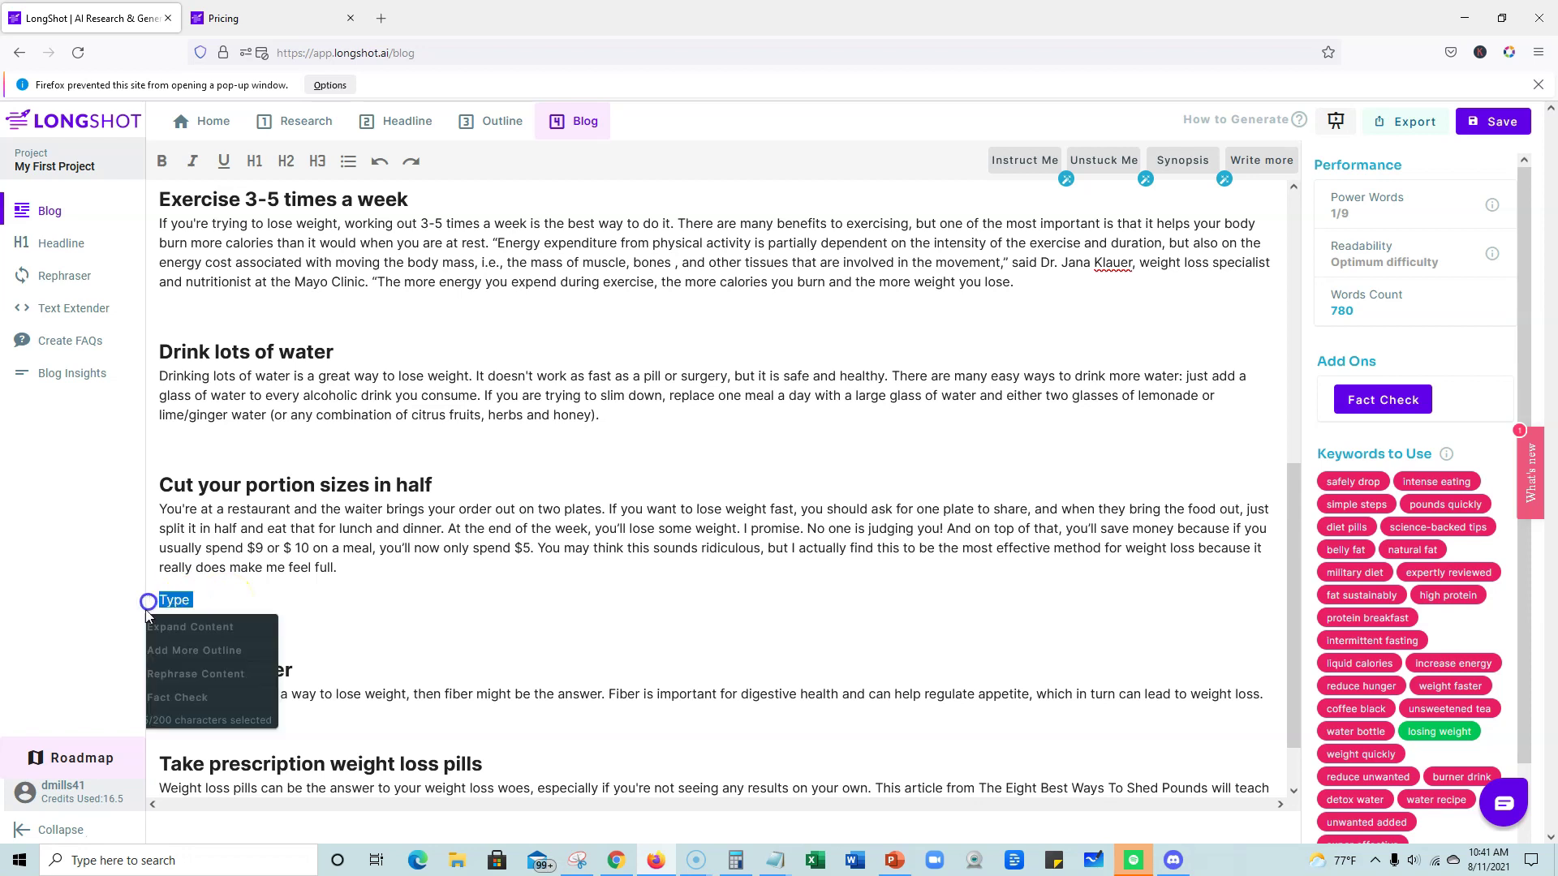
key(BackSpace)
key(BackSpace)
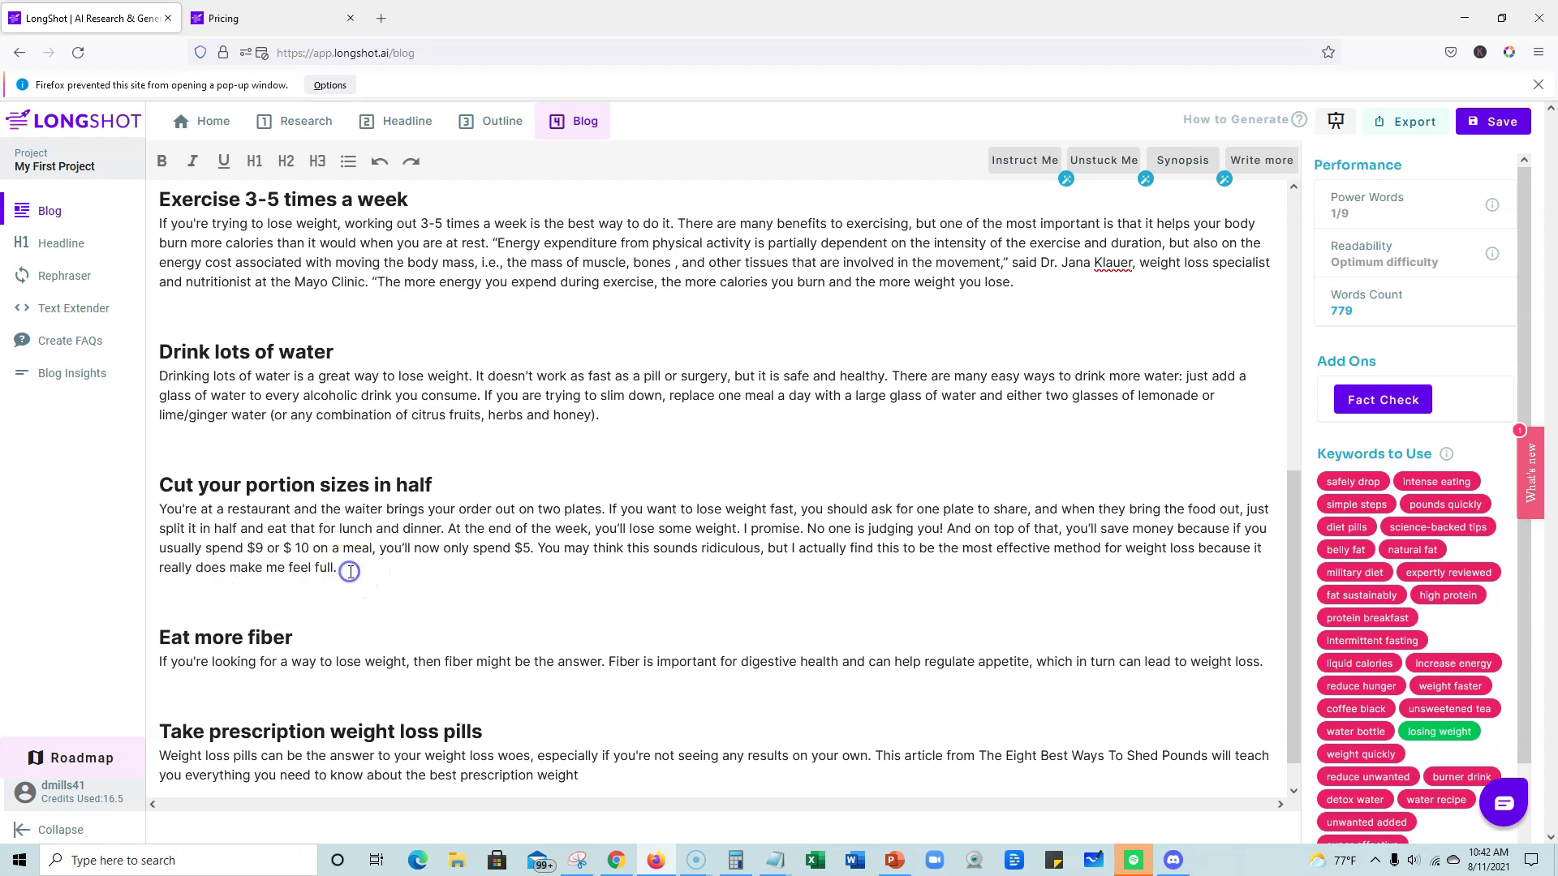
Step: Extend the "Eat more fiber" and "Take prescription weight loss pills" paragraphs with AI-generated text
click(1258, 660)
drag(1271, 665, 650, 667)
drag(650, 667, 617, 666)
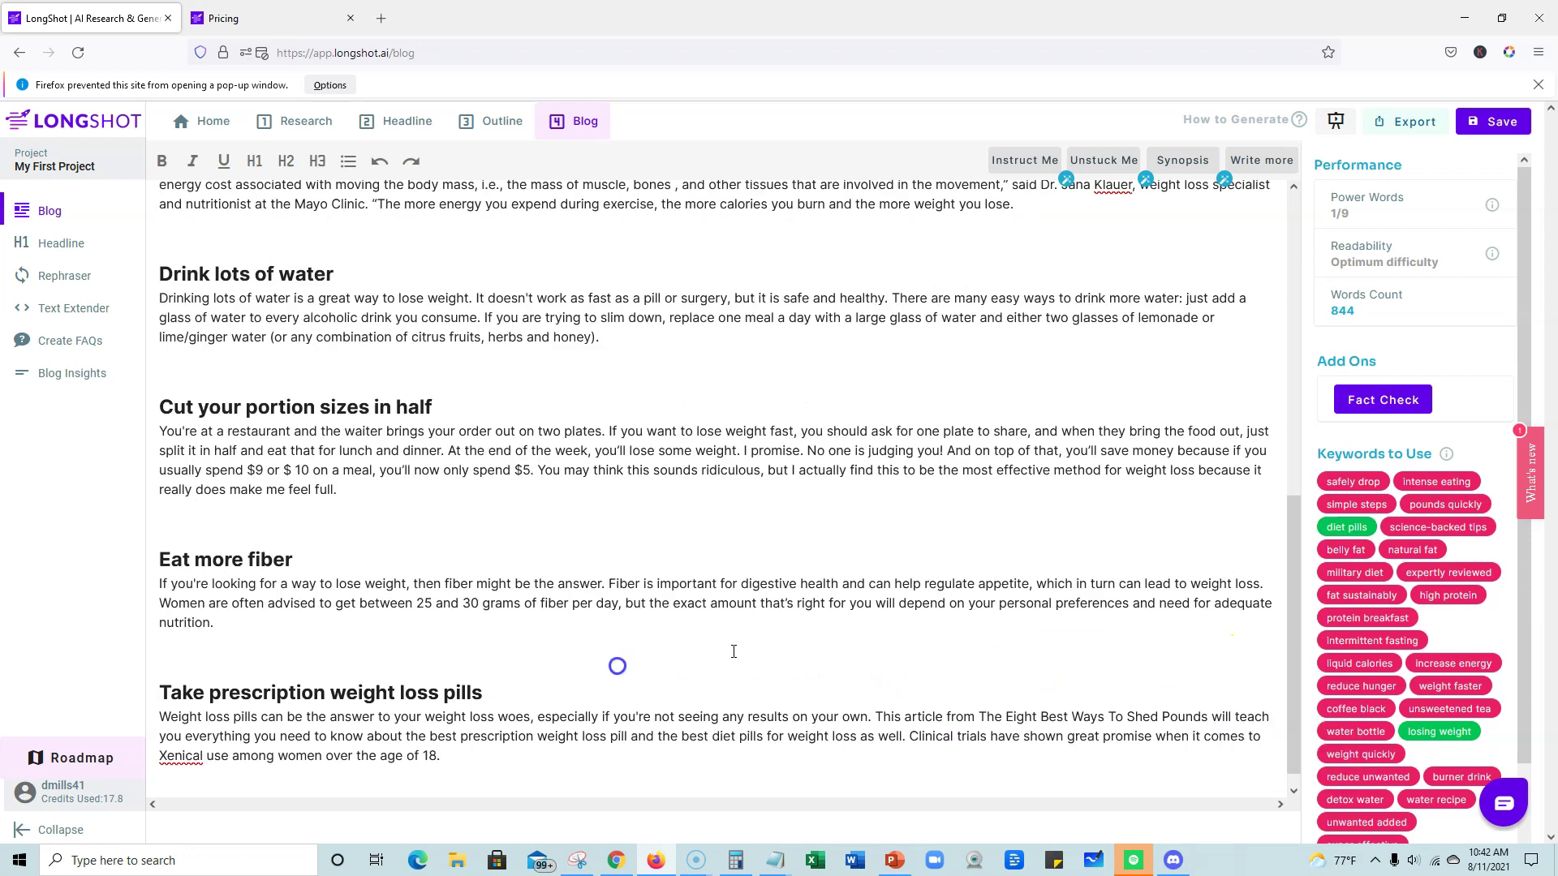
Step: Generate a synopsis below the last section and retitle it "Conclusion" as a level 2 heading, removing the blank lines above
click(471, 736)
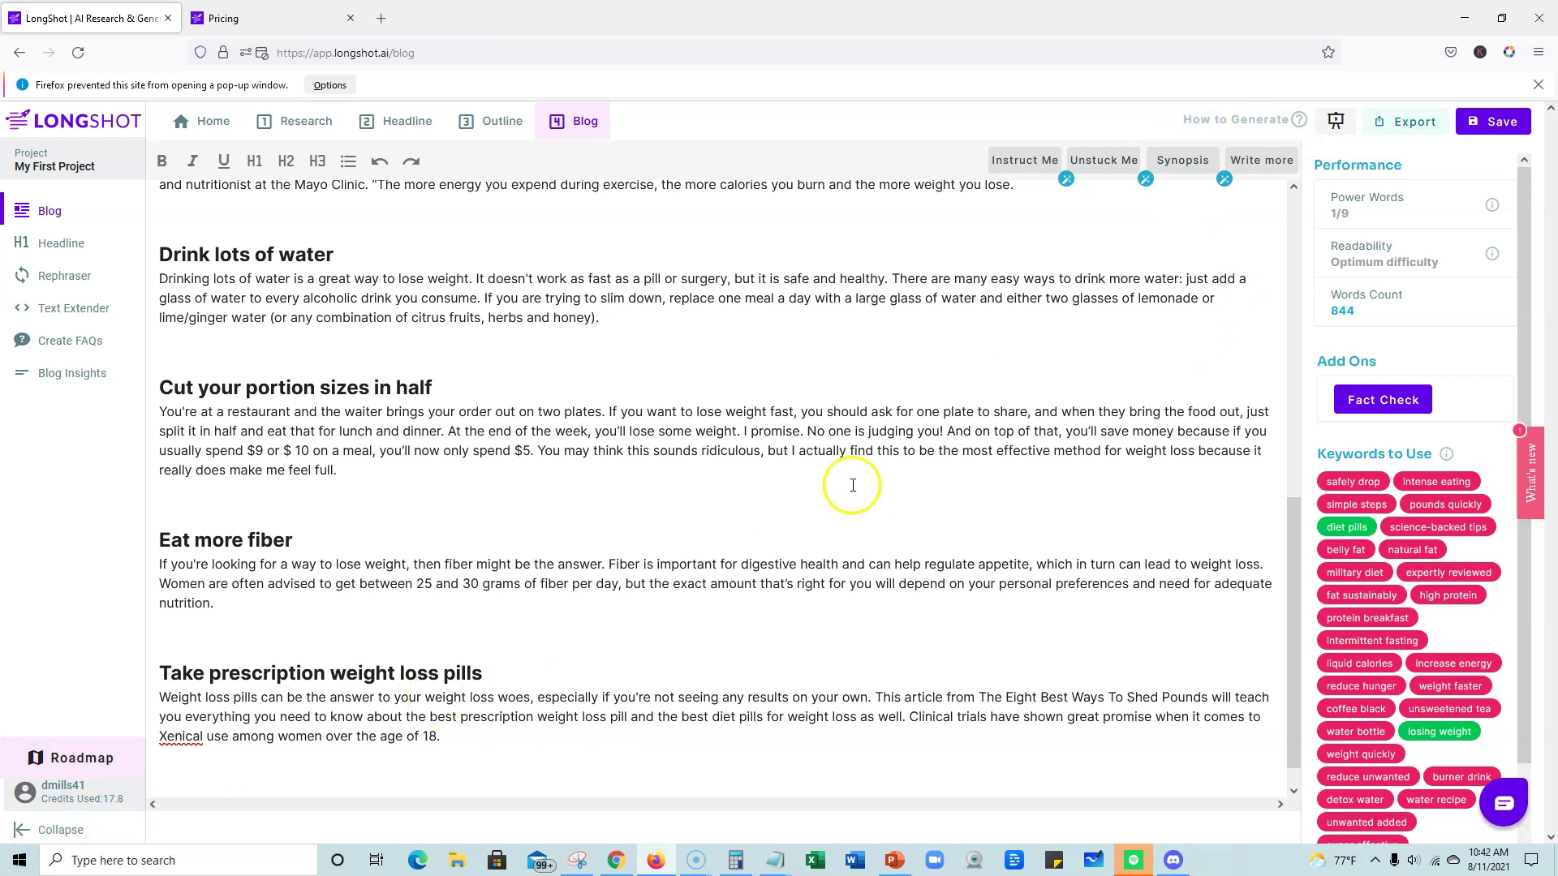
click(1182, 160)
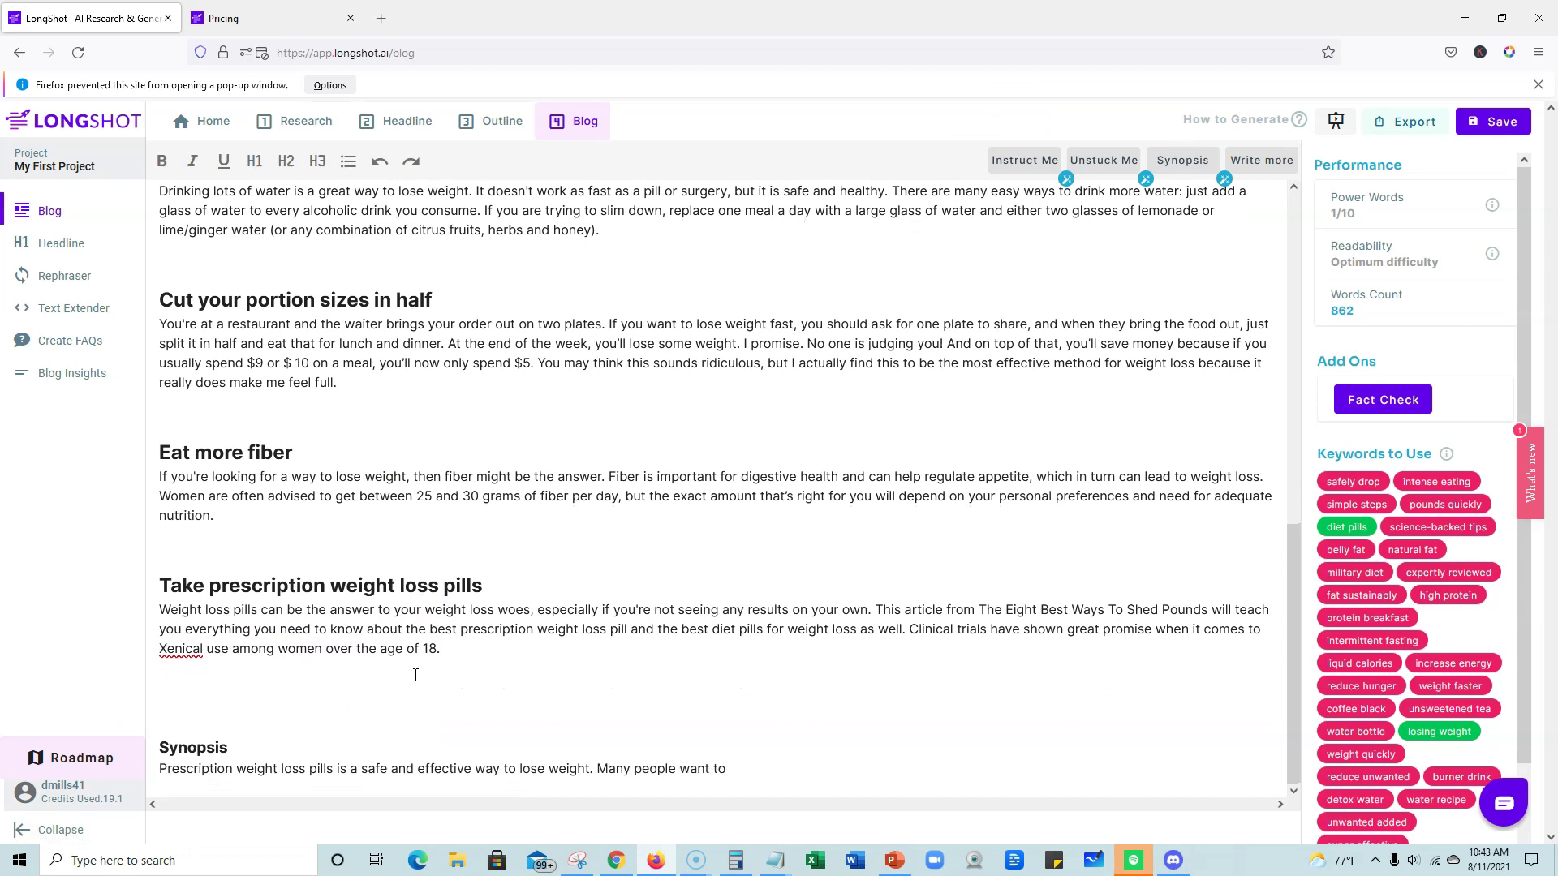
drag(228, 728, 160, 728)
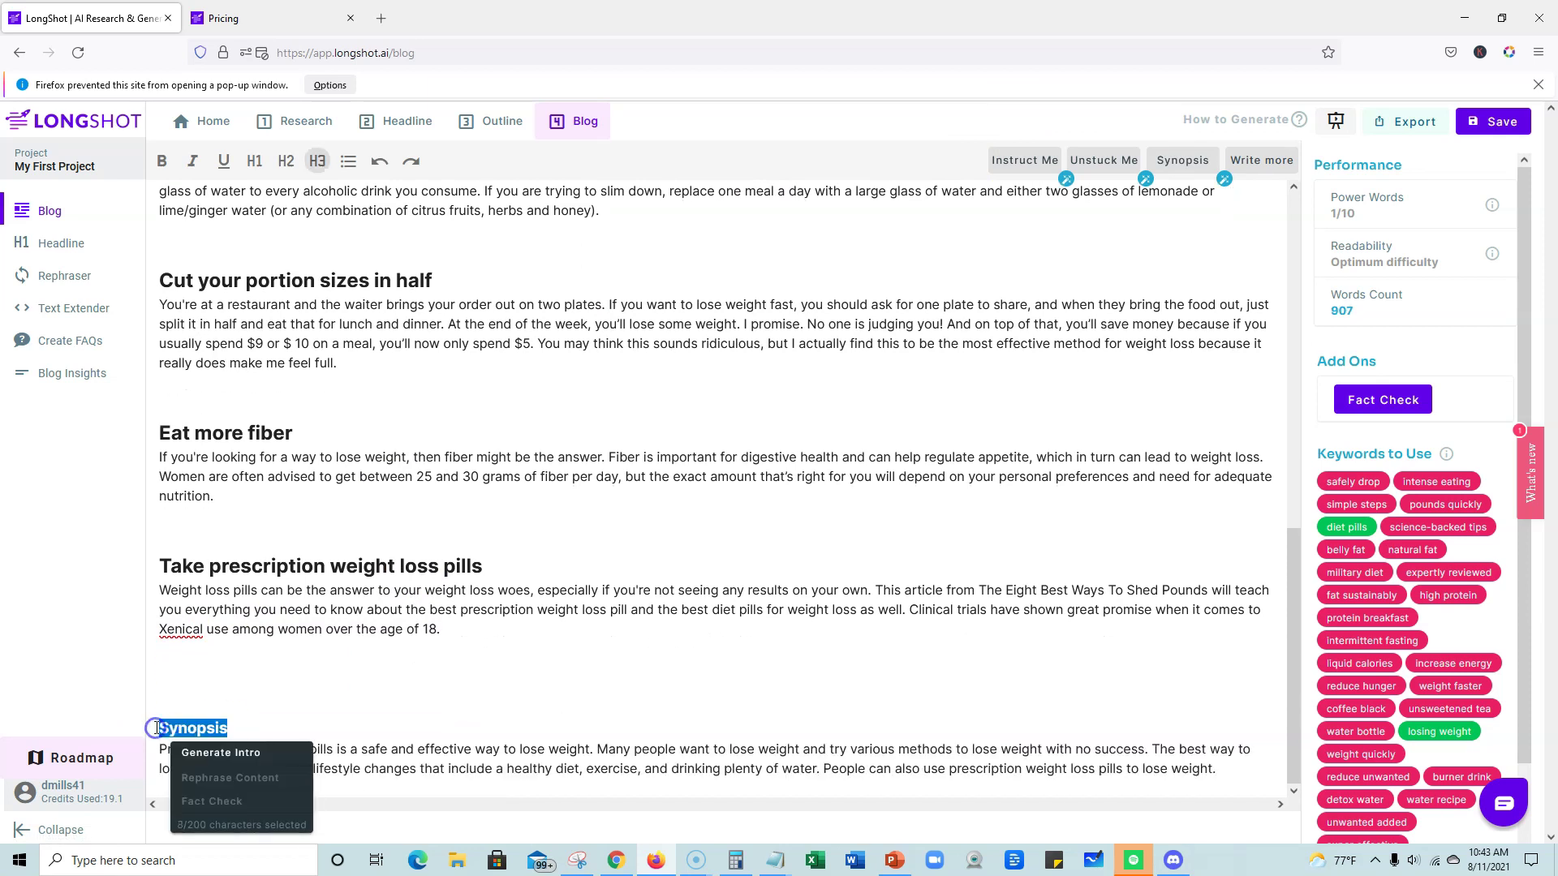
text(Conclusion)
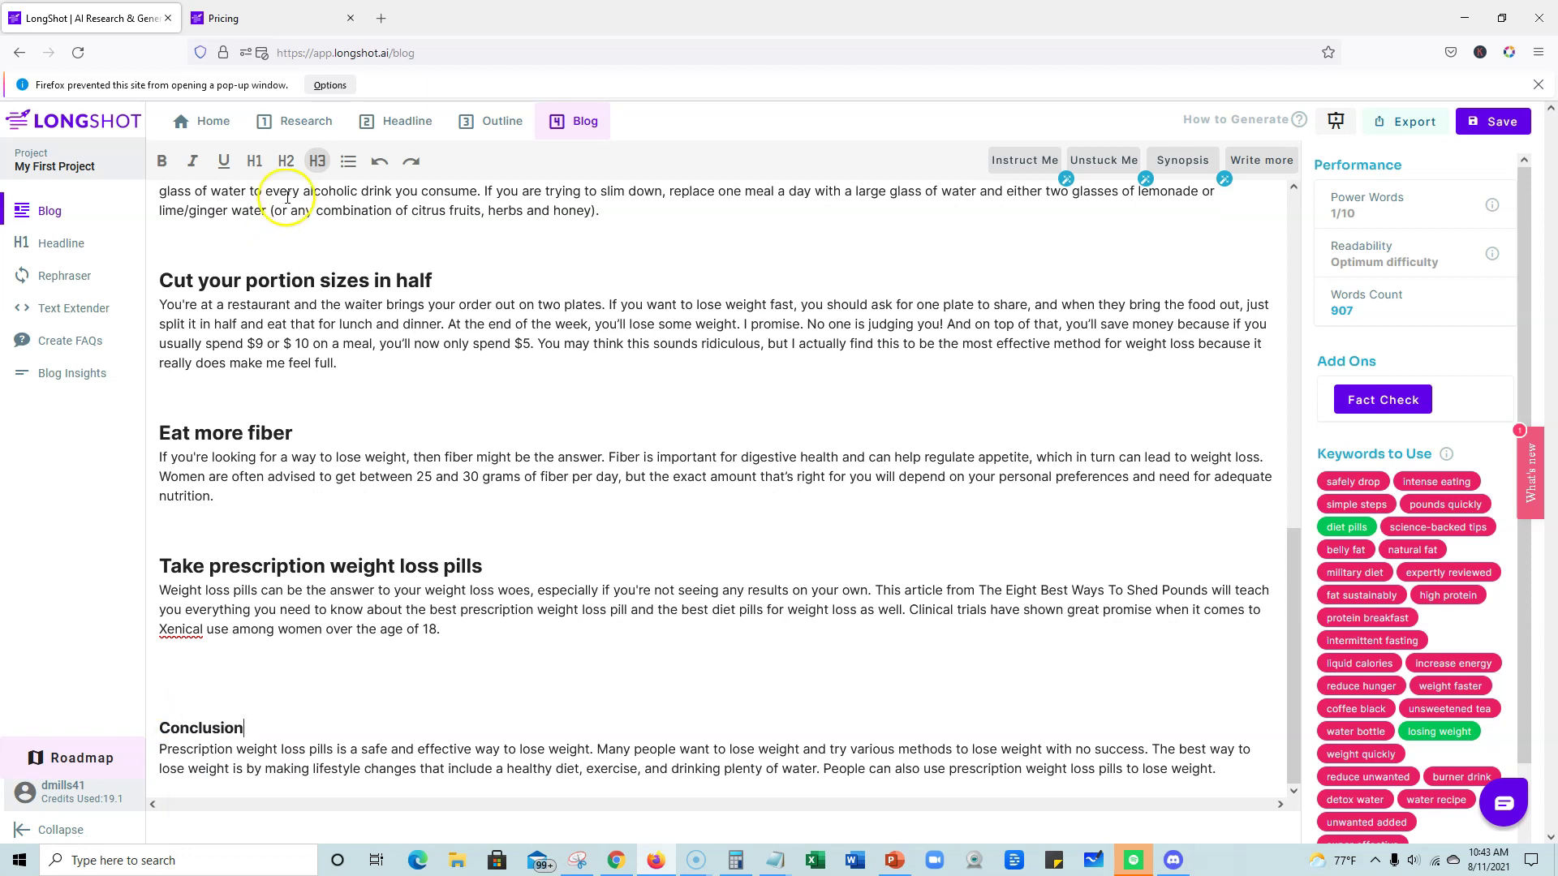
click(286, 161)
click(318, 676)
key(BackSpace)
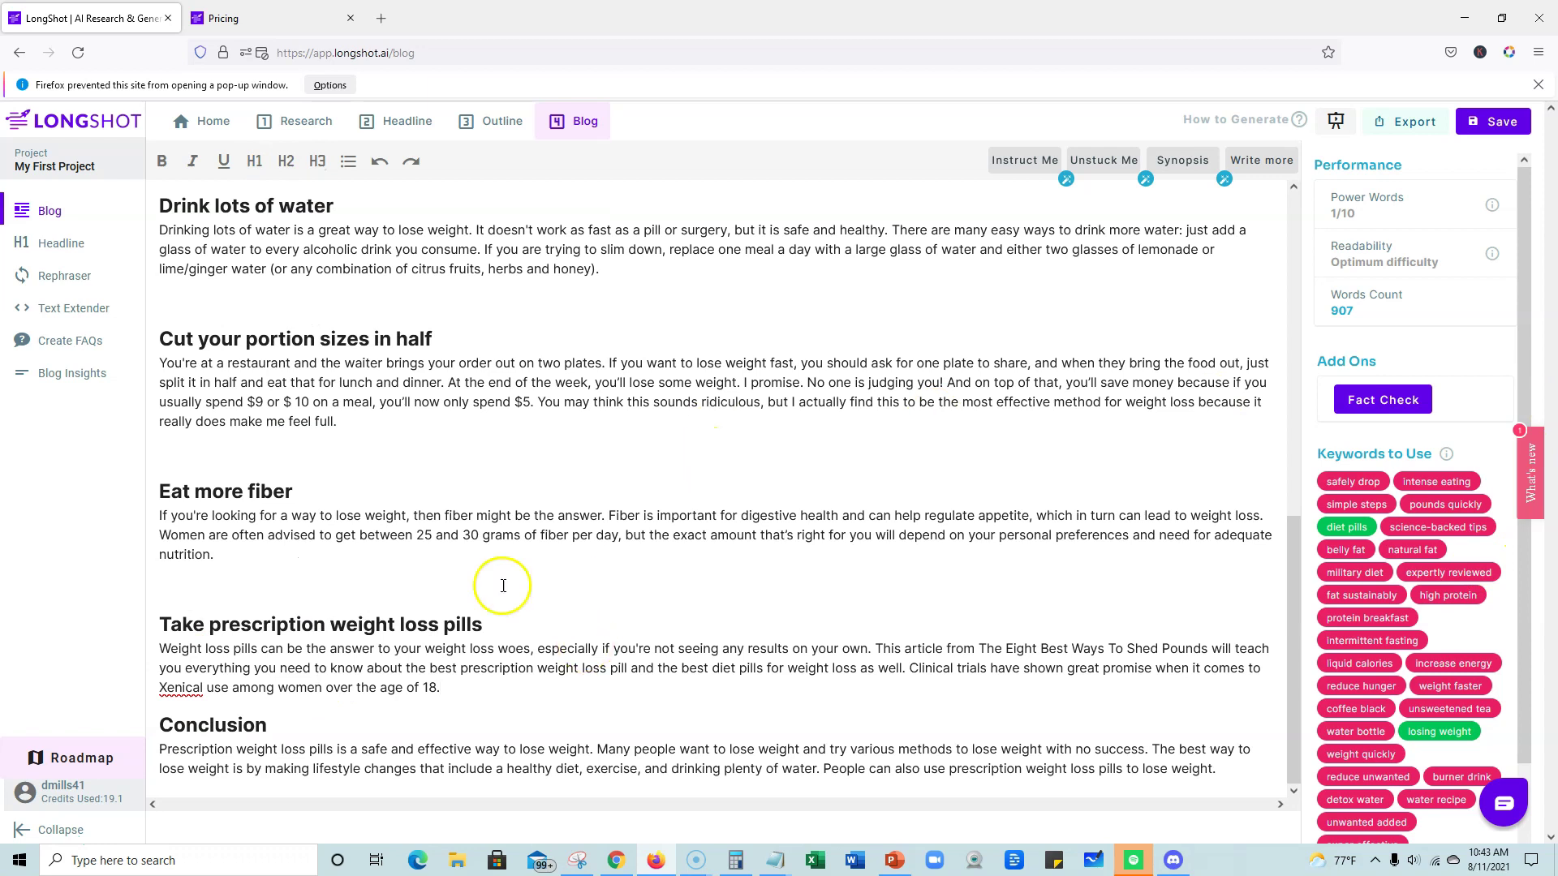
Step: Extend the "Eat more fiber" paragraph and the grapefruit paragraph under "Reduce stress" with Write more
drag(128, 541, 166, 543)
click(190, 546)
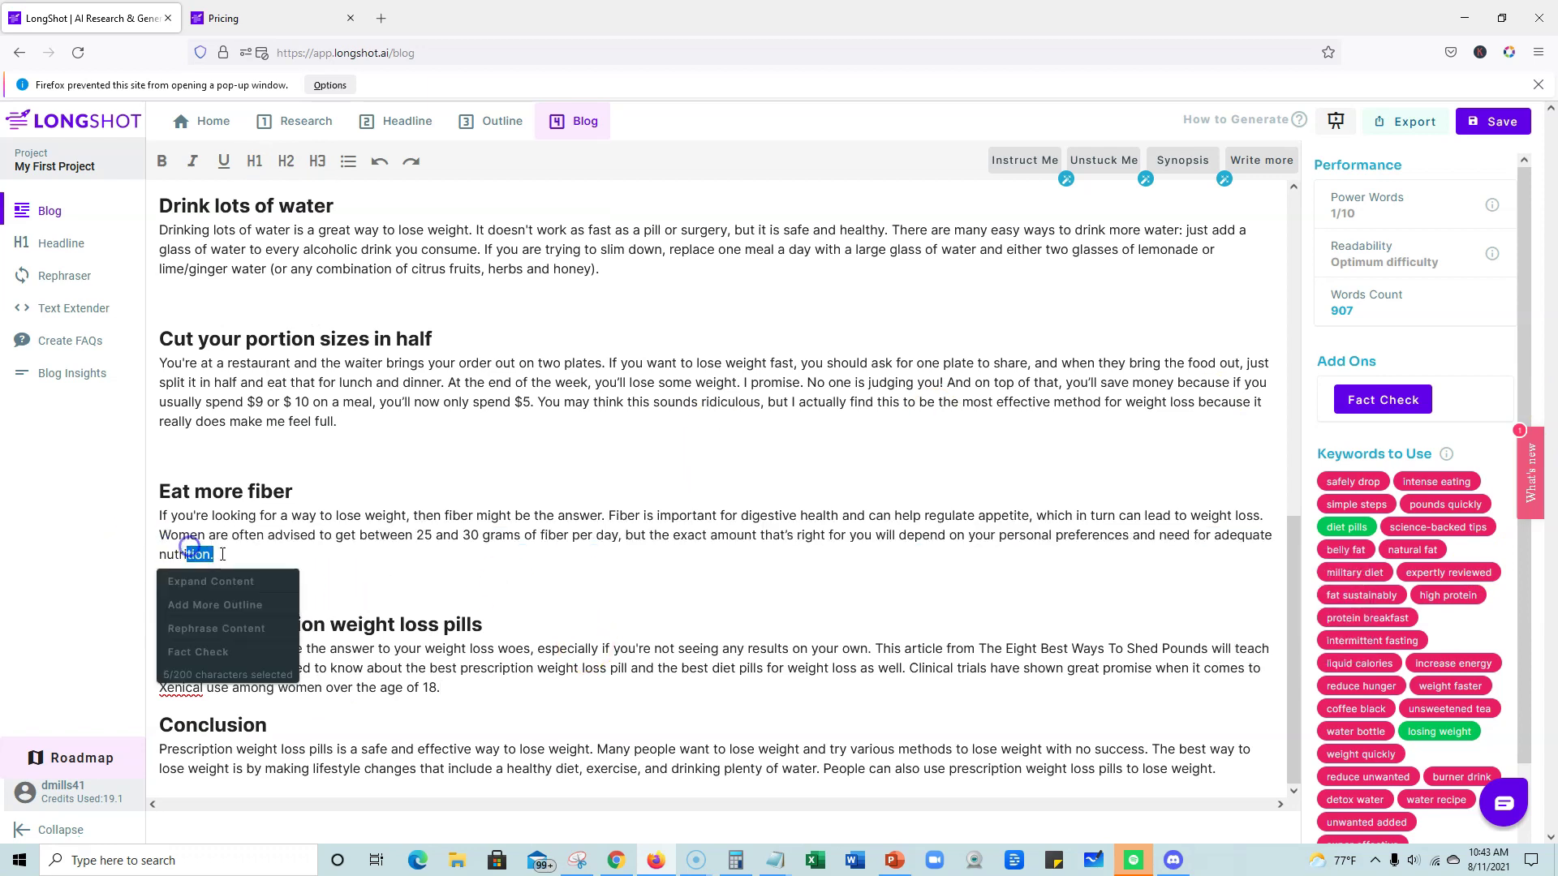
click(1241, 163)
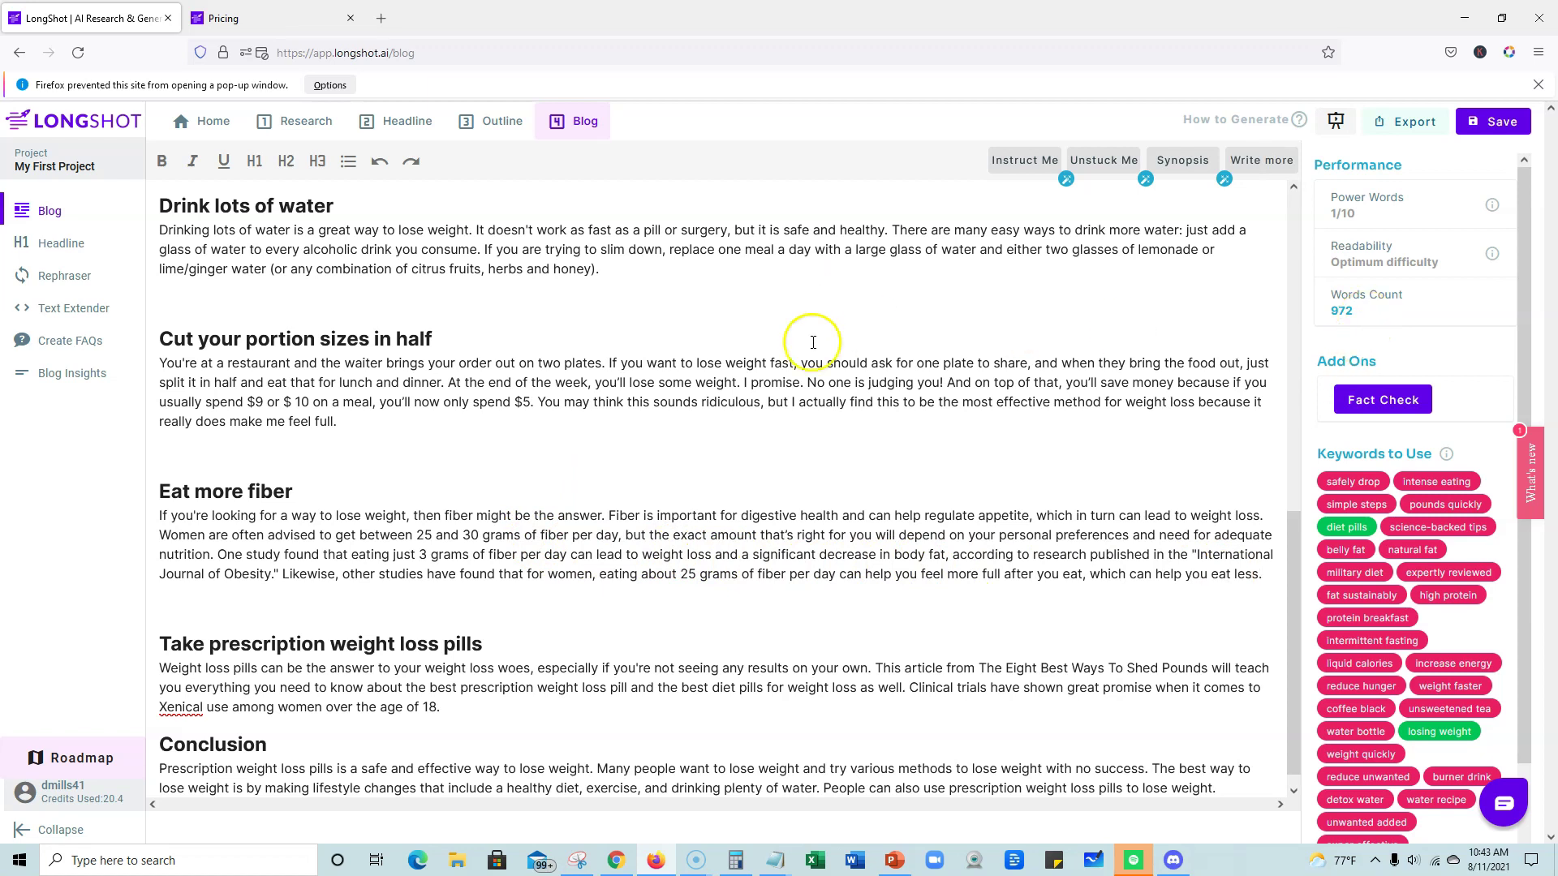
scroll(607, 417, up, 5)
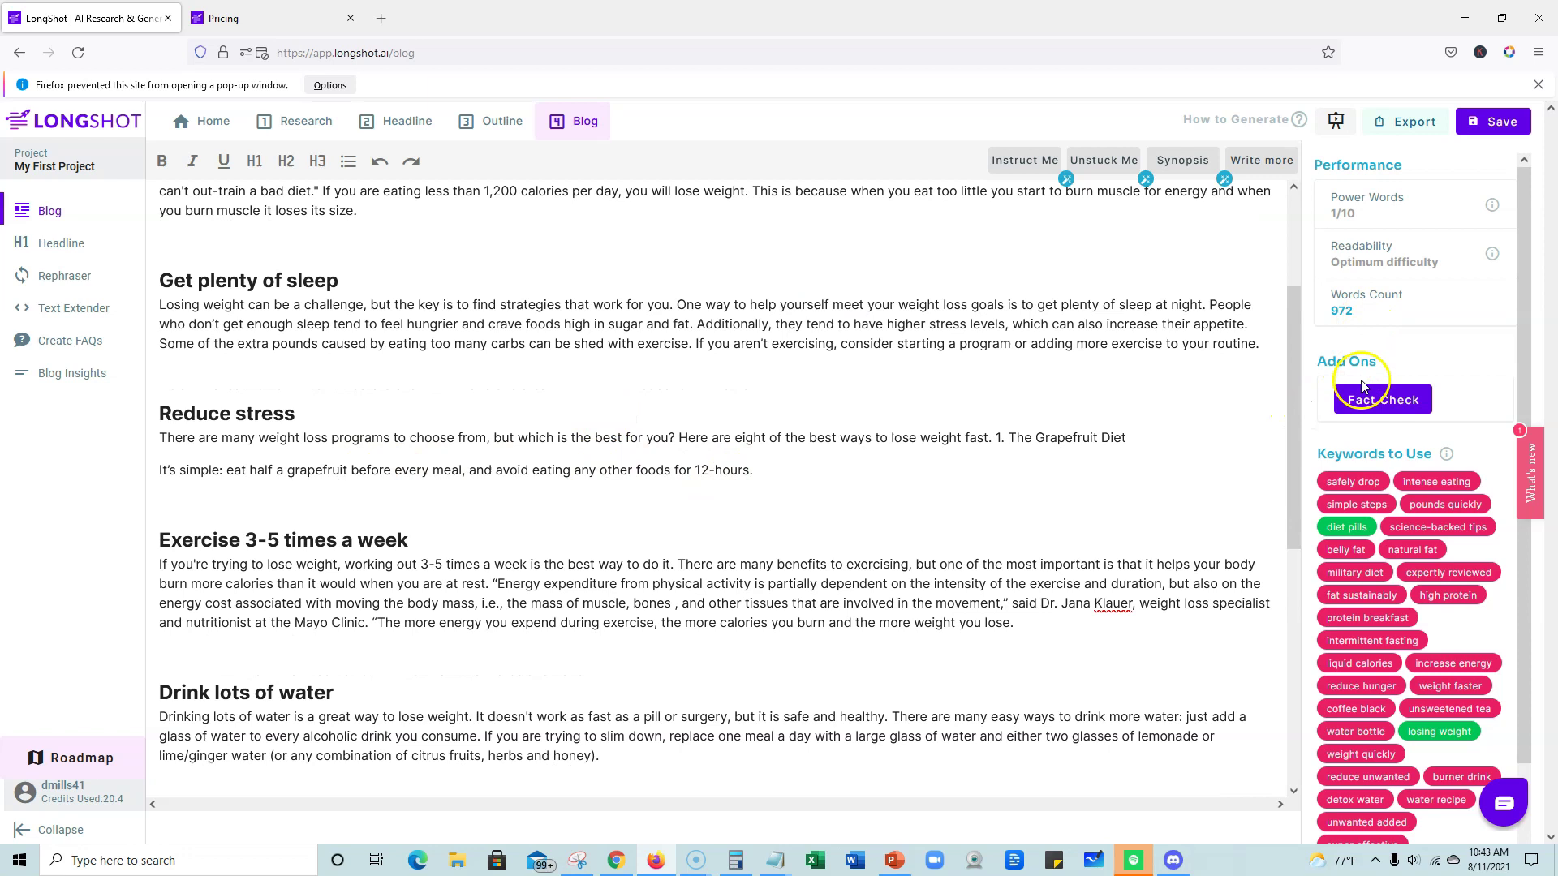
click(1261, 162)
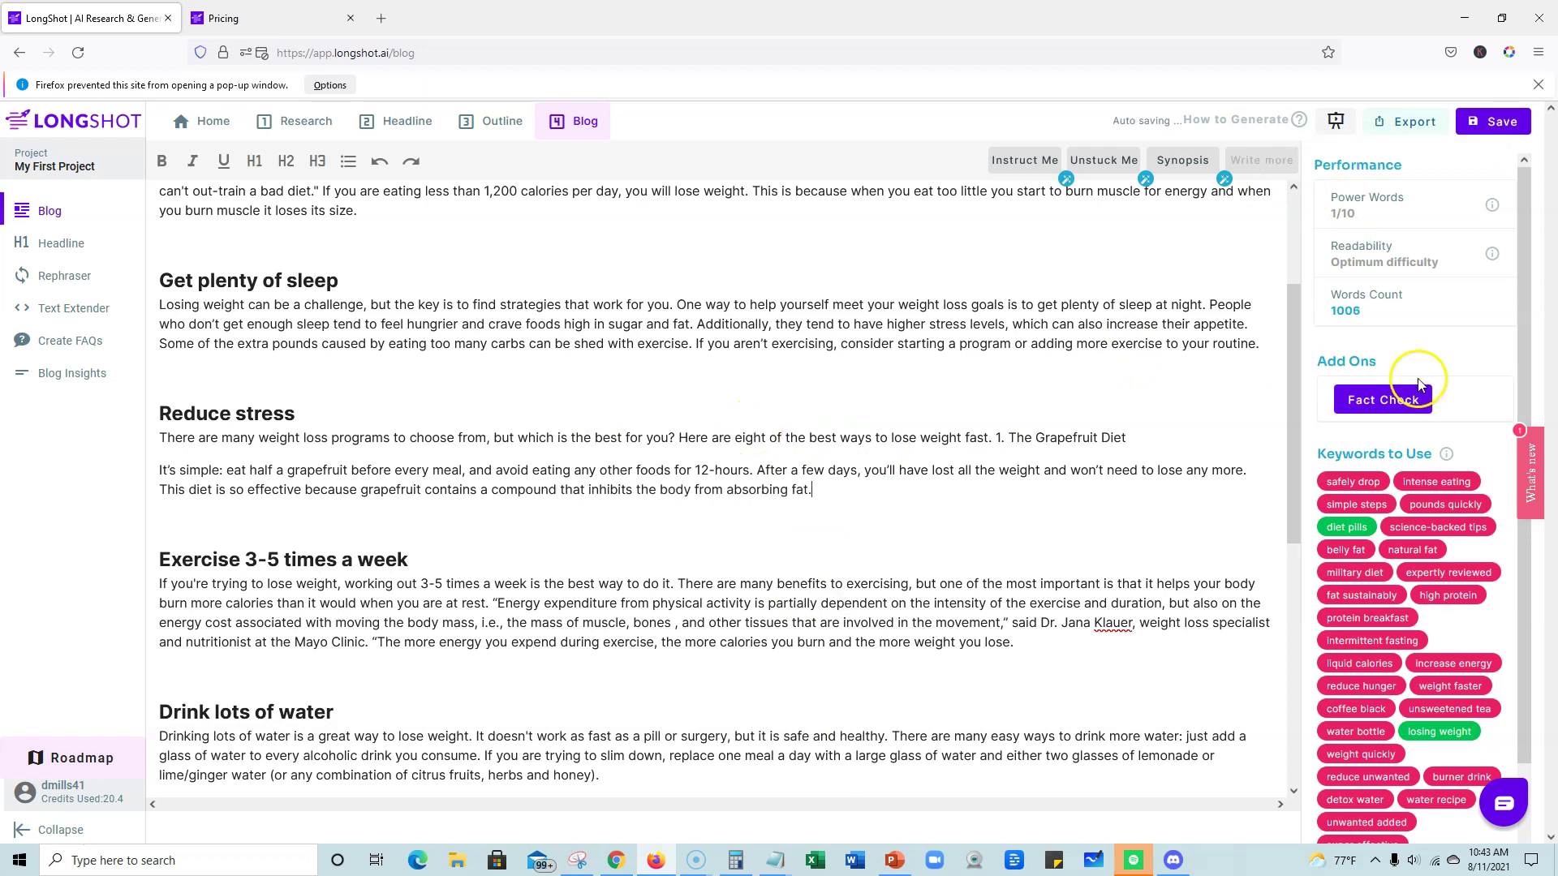
Step: Copy the entire blog and paste it into a blank Microsoft Word document, dismissing the warning dialog
scroll(811, 511, up, 3)
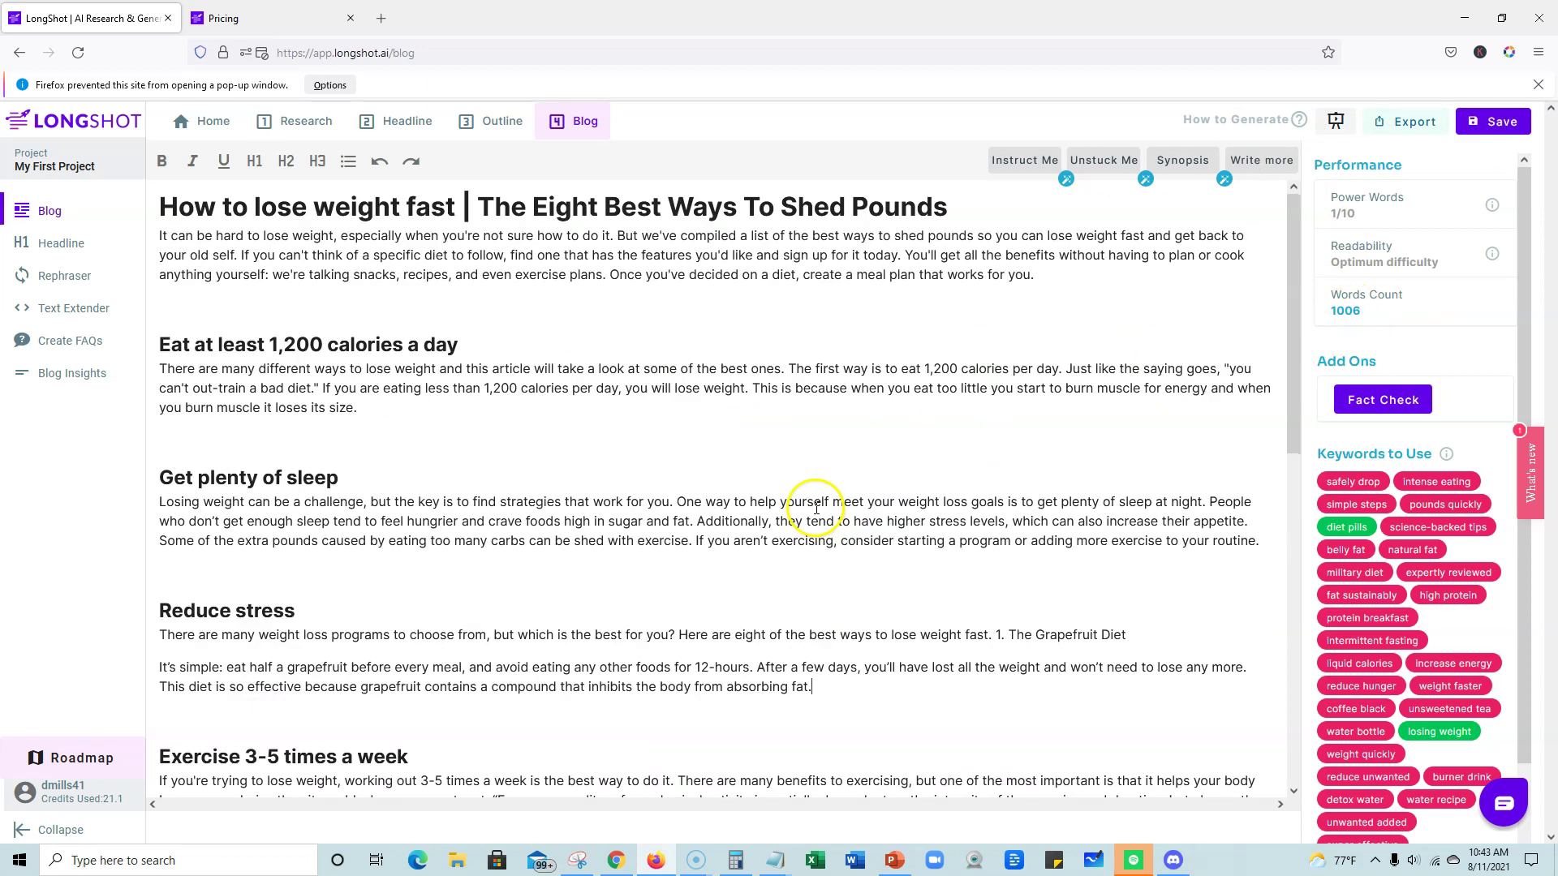
click(653, 386)
key(ctrl+a)
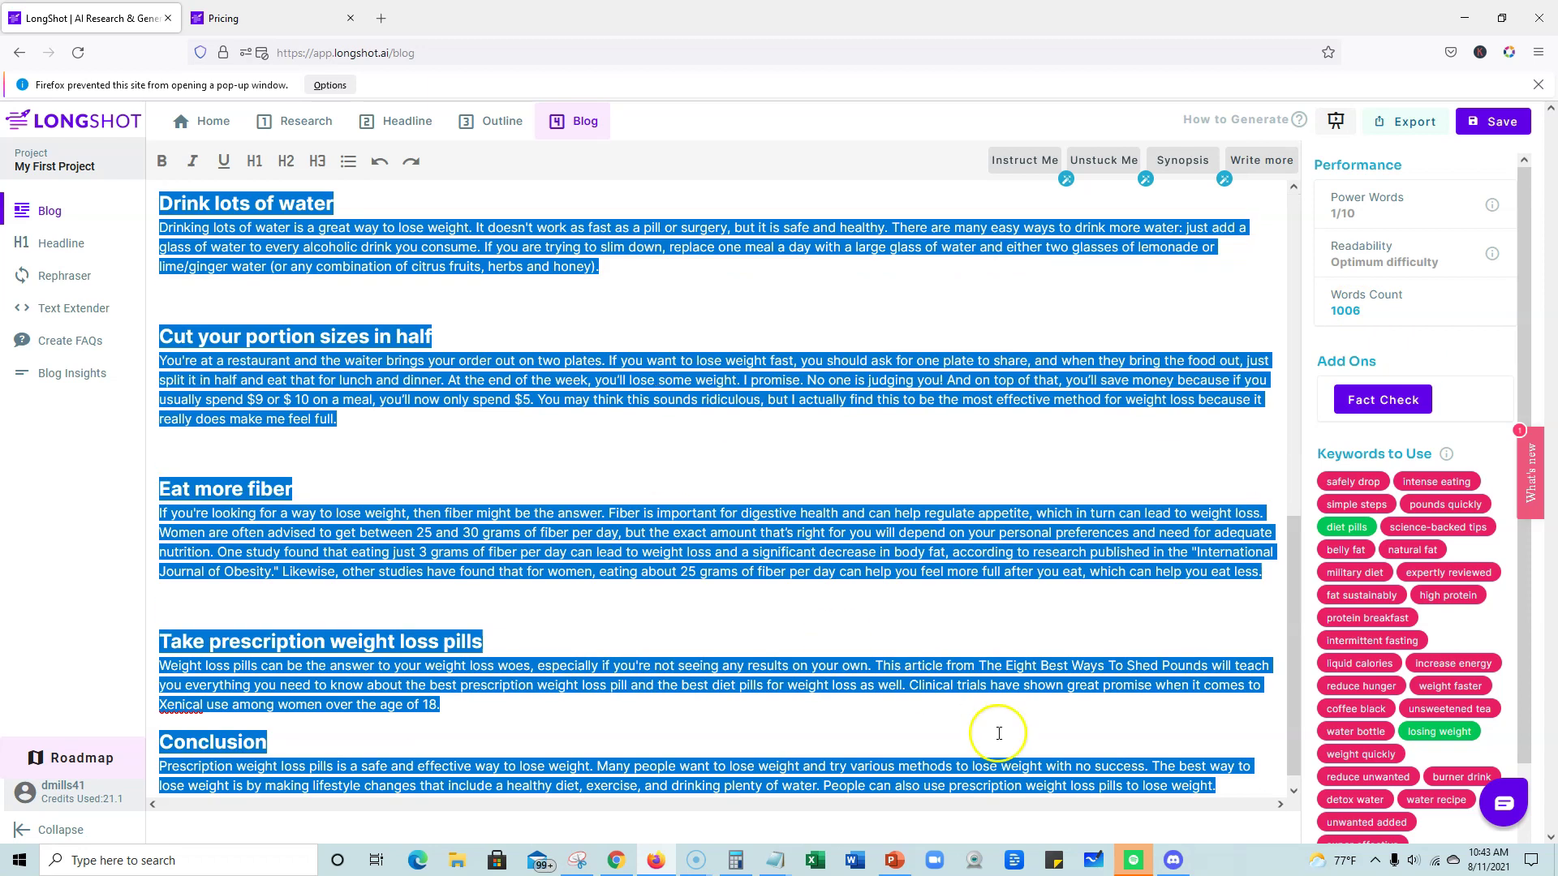
click(854, 866)
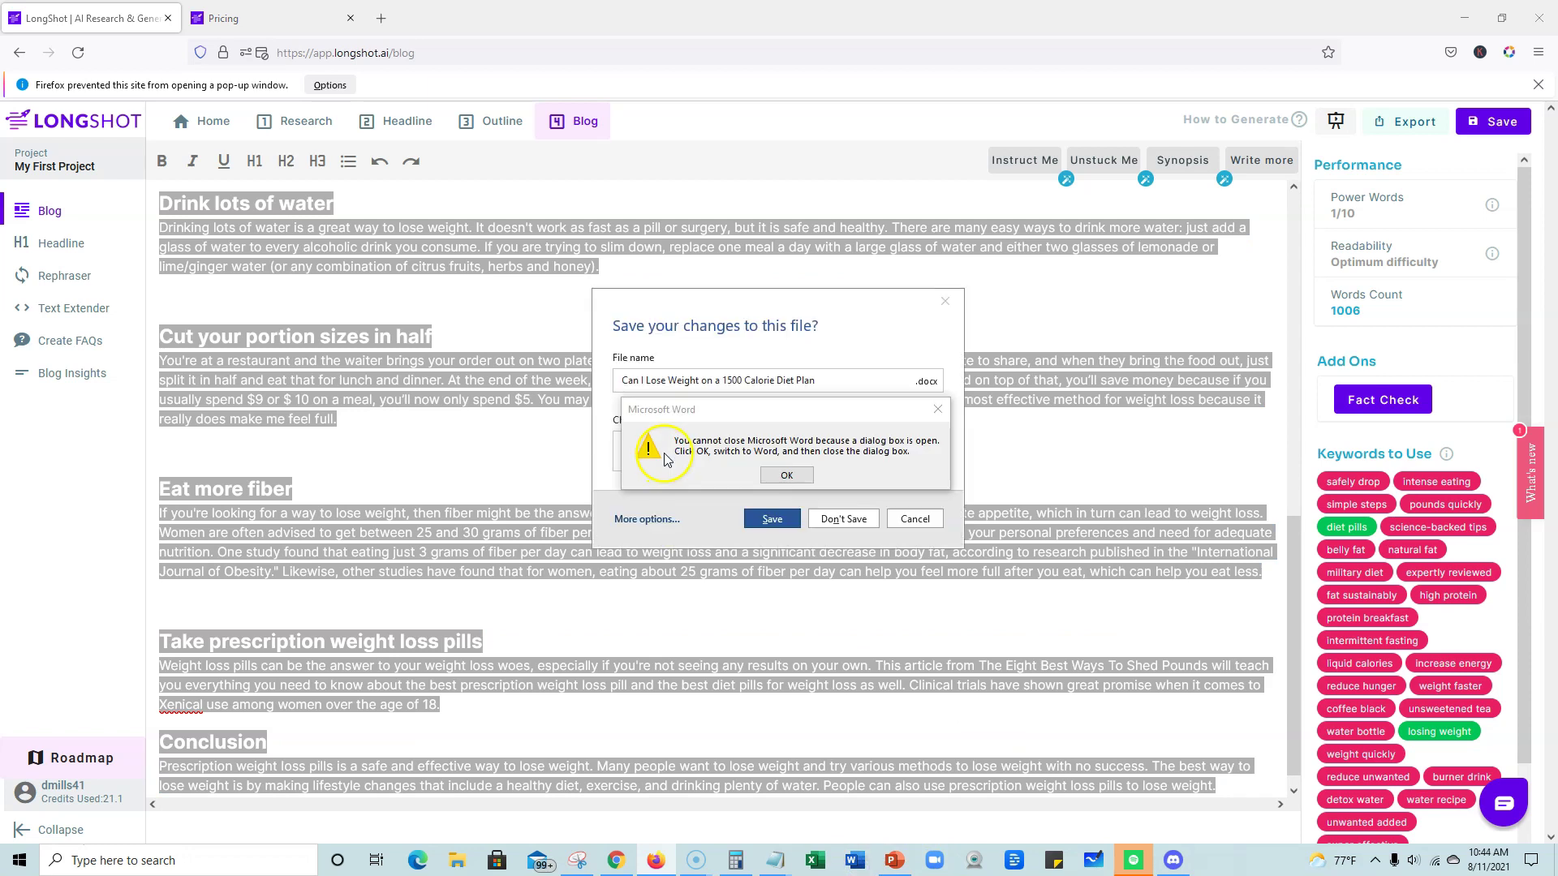
click(786, 474)
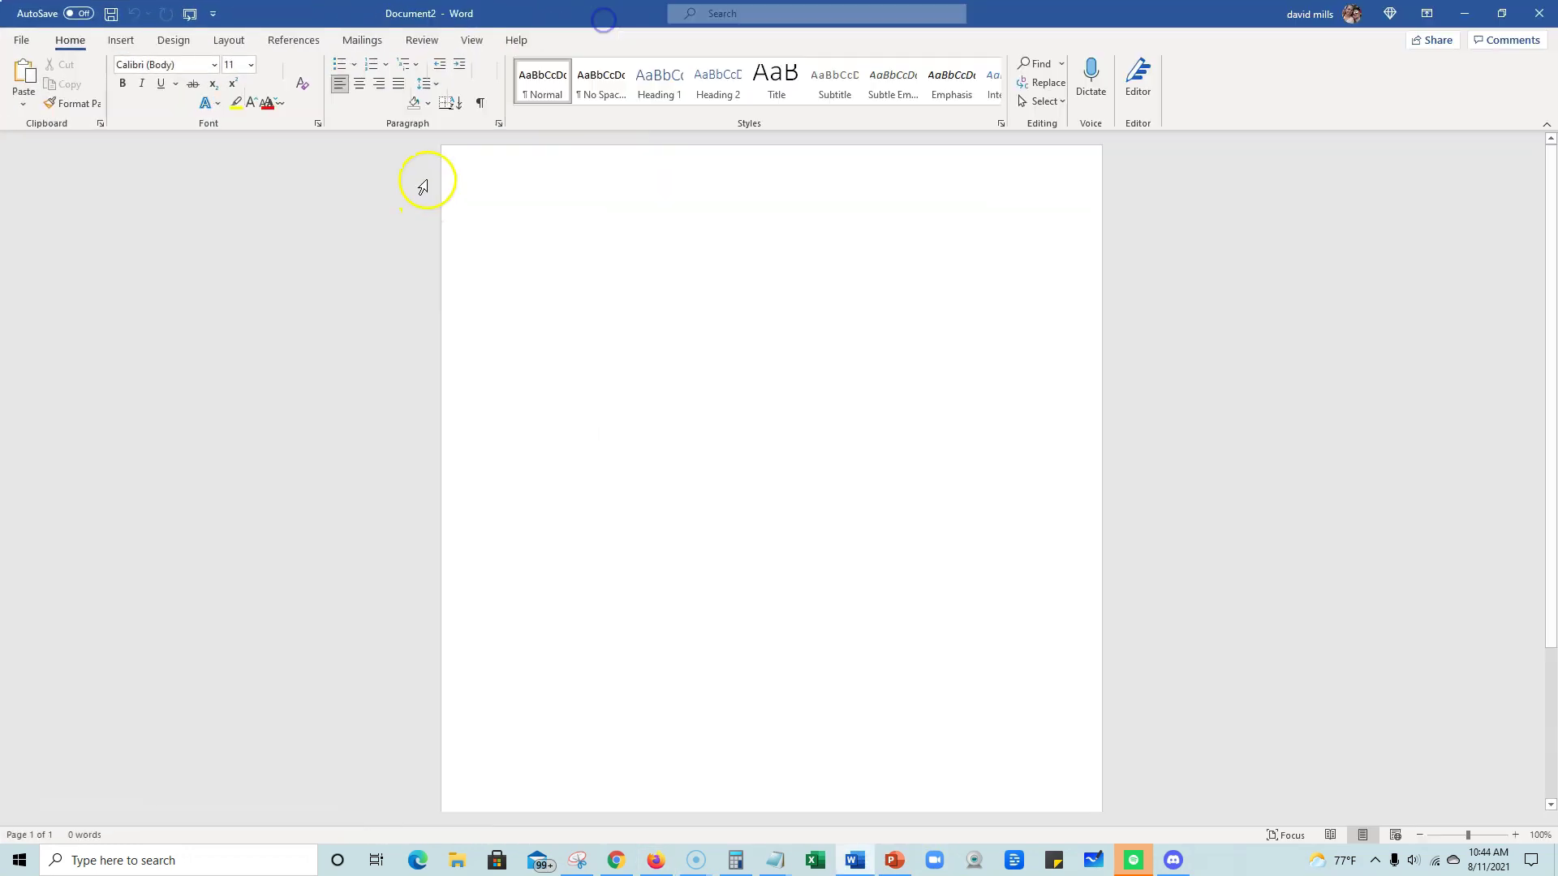
key(ctrl+v)
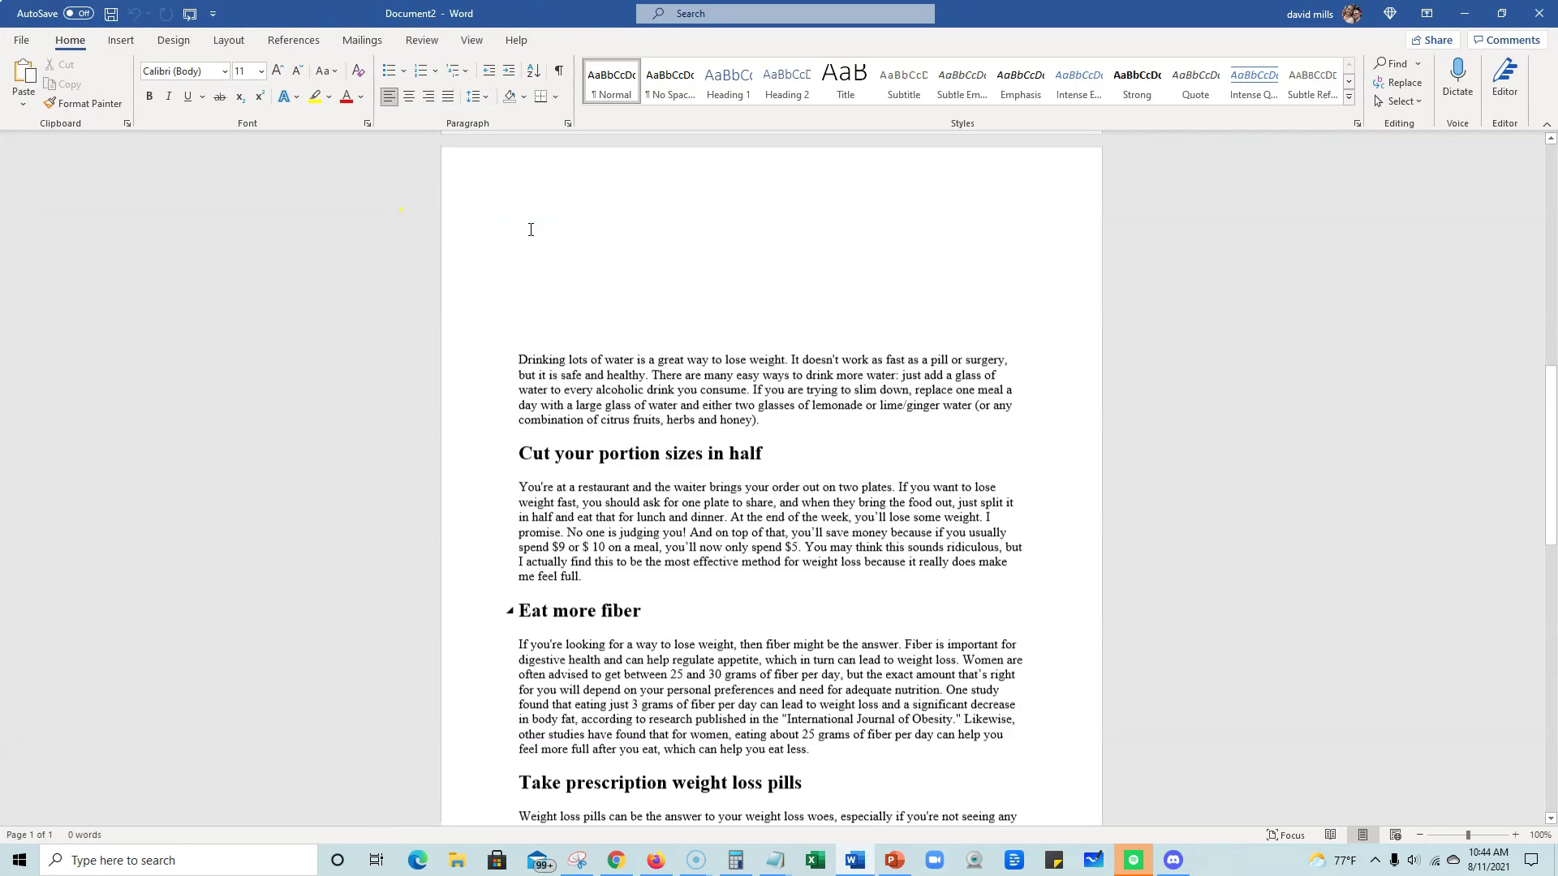
Step: Read through the pasted article in Word from its title down to the "Conclusion" heading
scroll(779, 406, up, 10)
scroll(778, 434, up, 10)
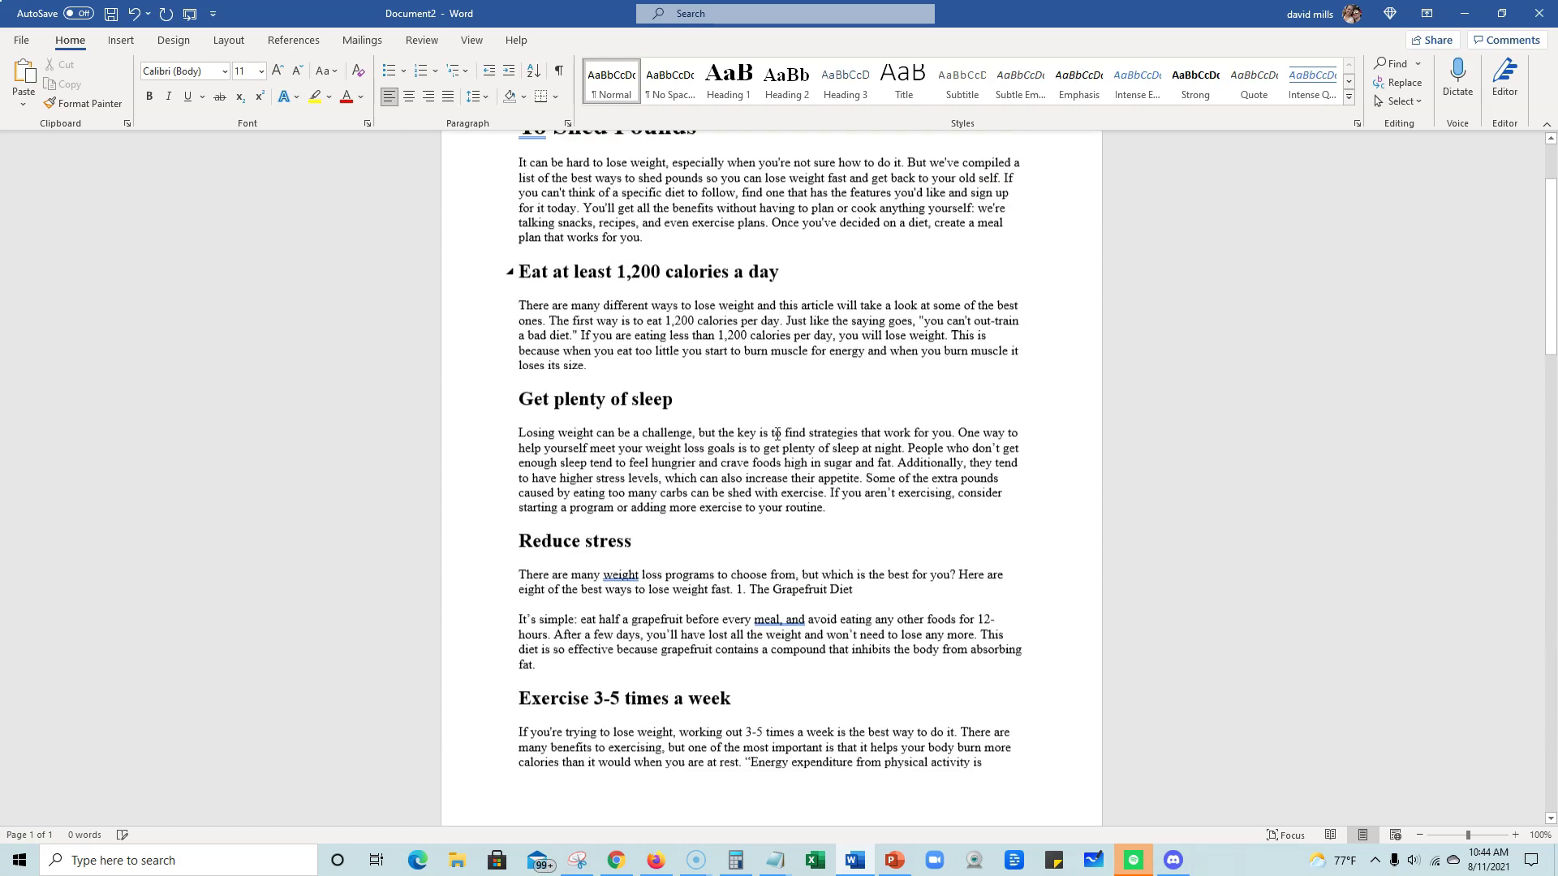
click(726, 203)
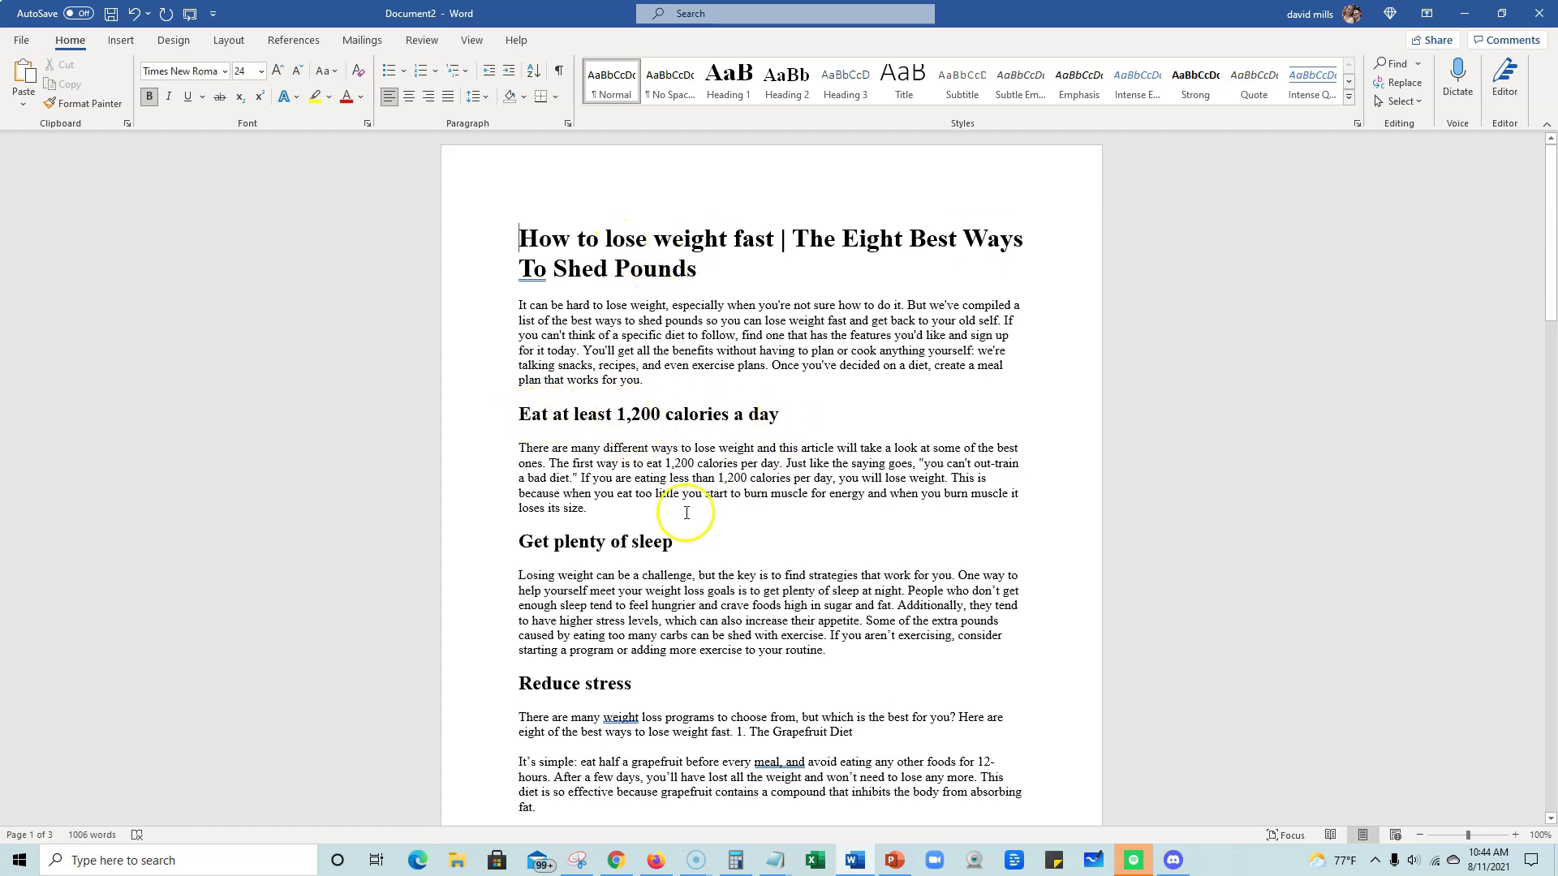
scroll(554, 549, down, 3)
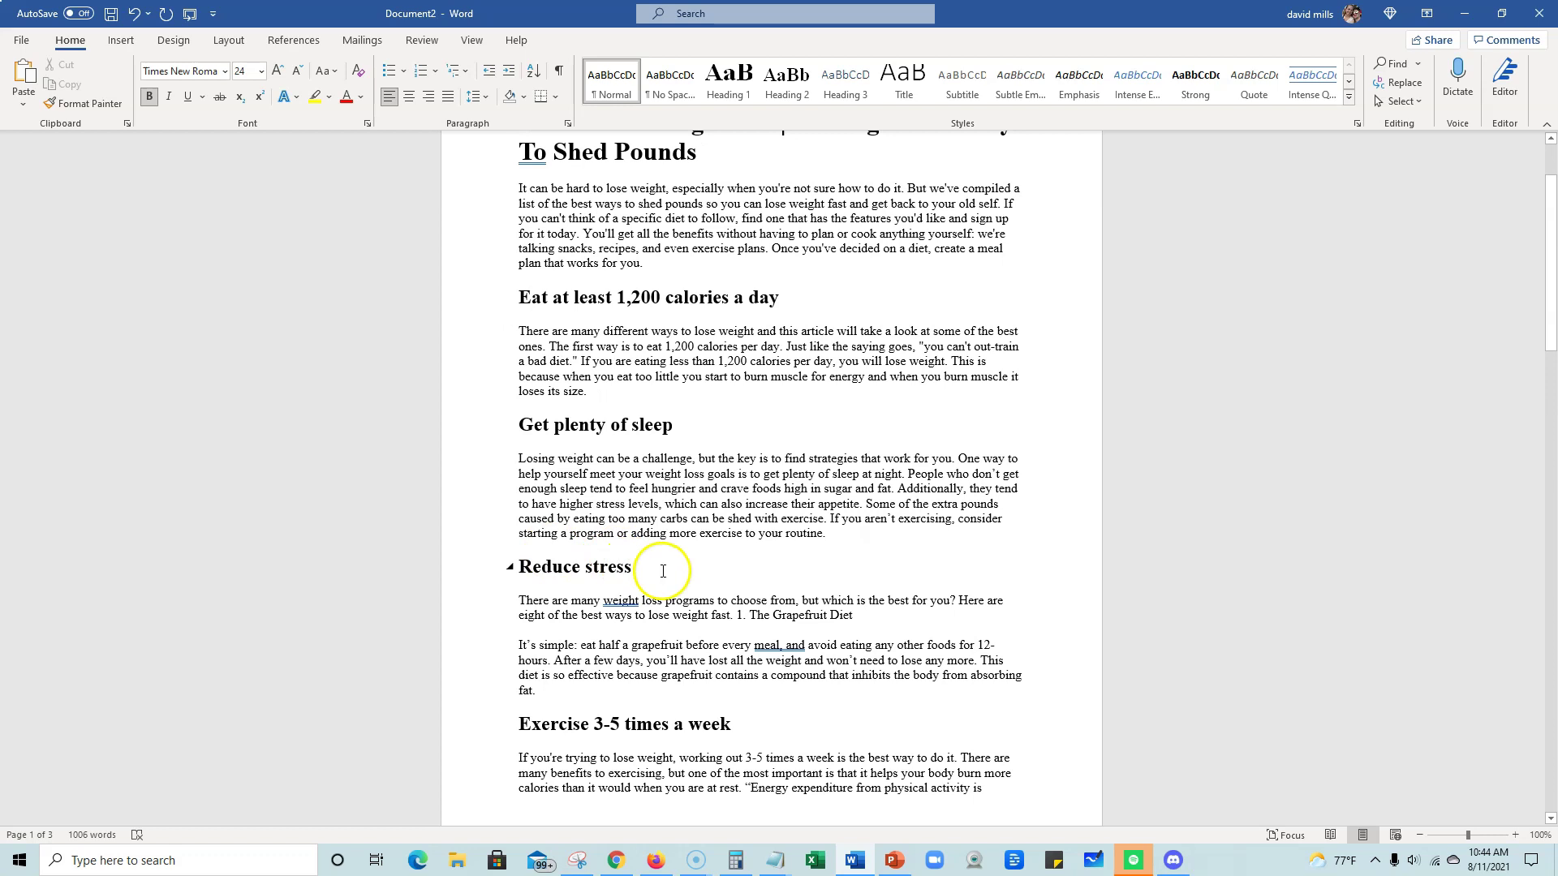
scroll(528, 566, down, 3)
scroll(617, 616, down, 4)
scroll(738, 621, down, 8)
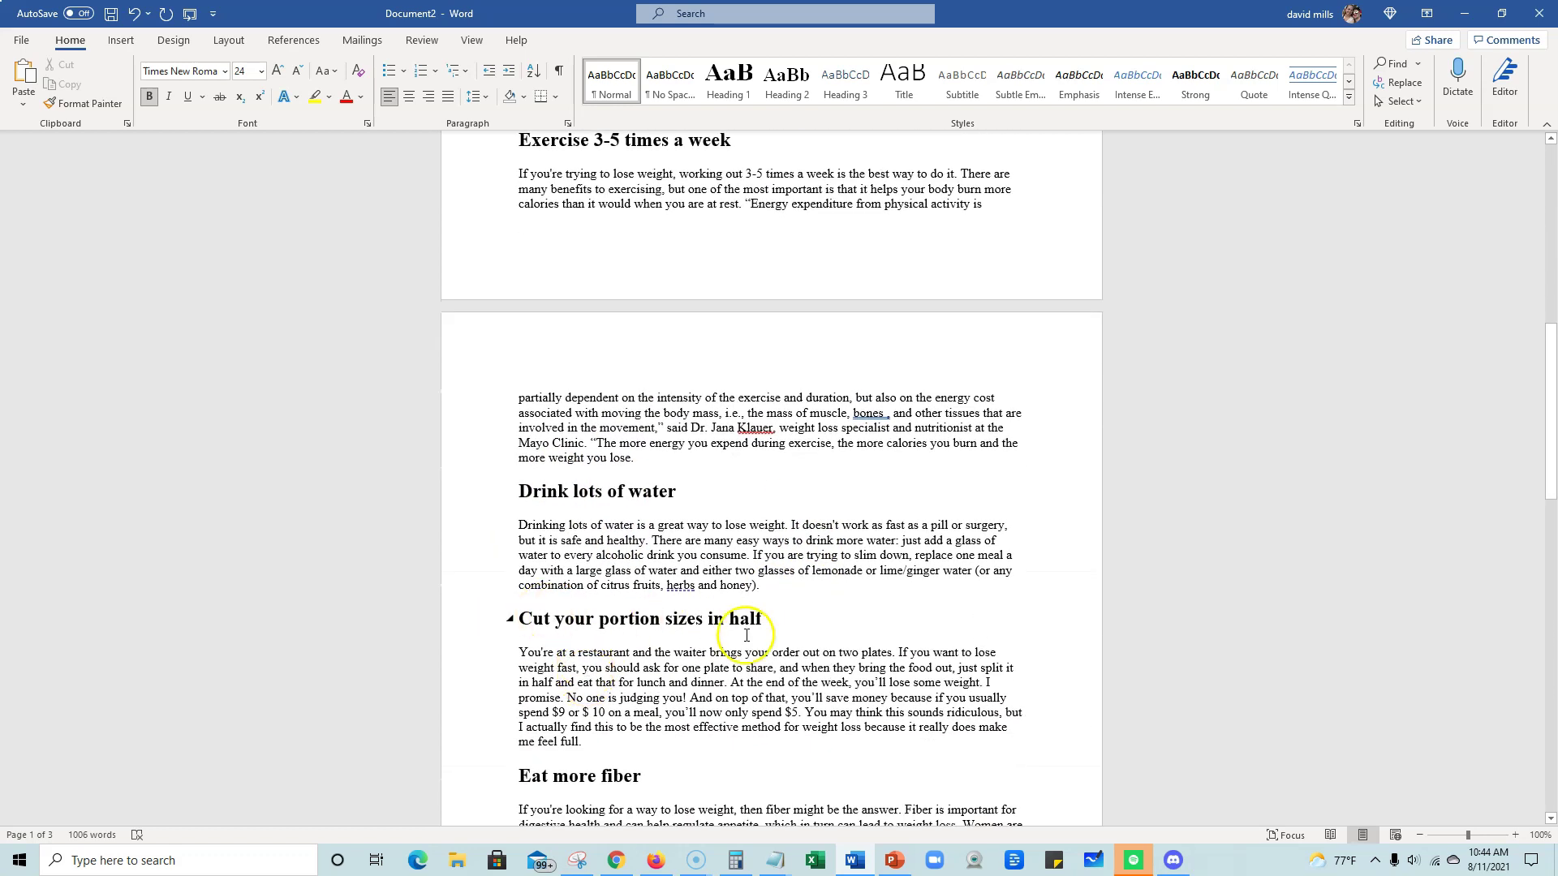
scroll(731, 641, down, 8)
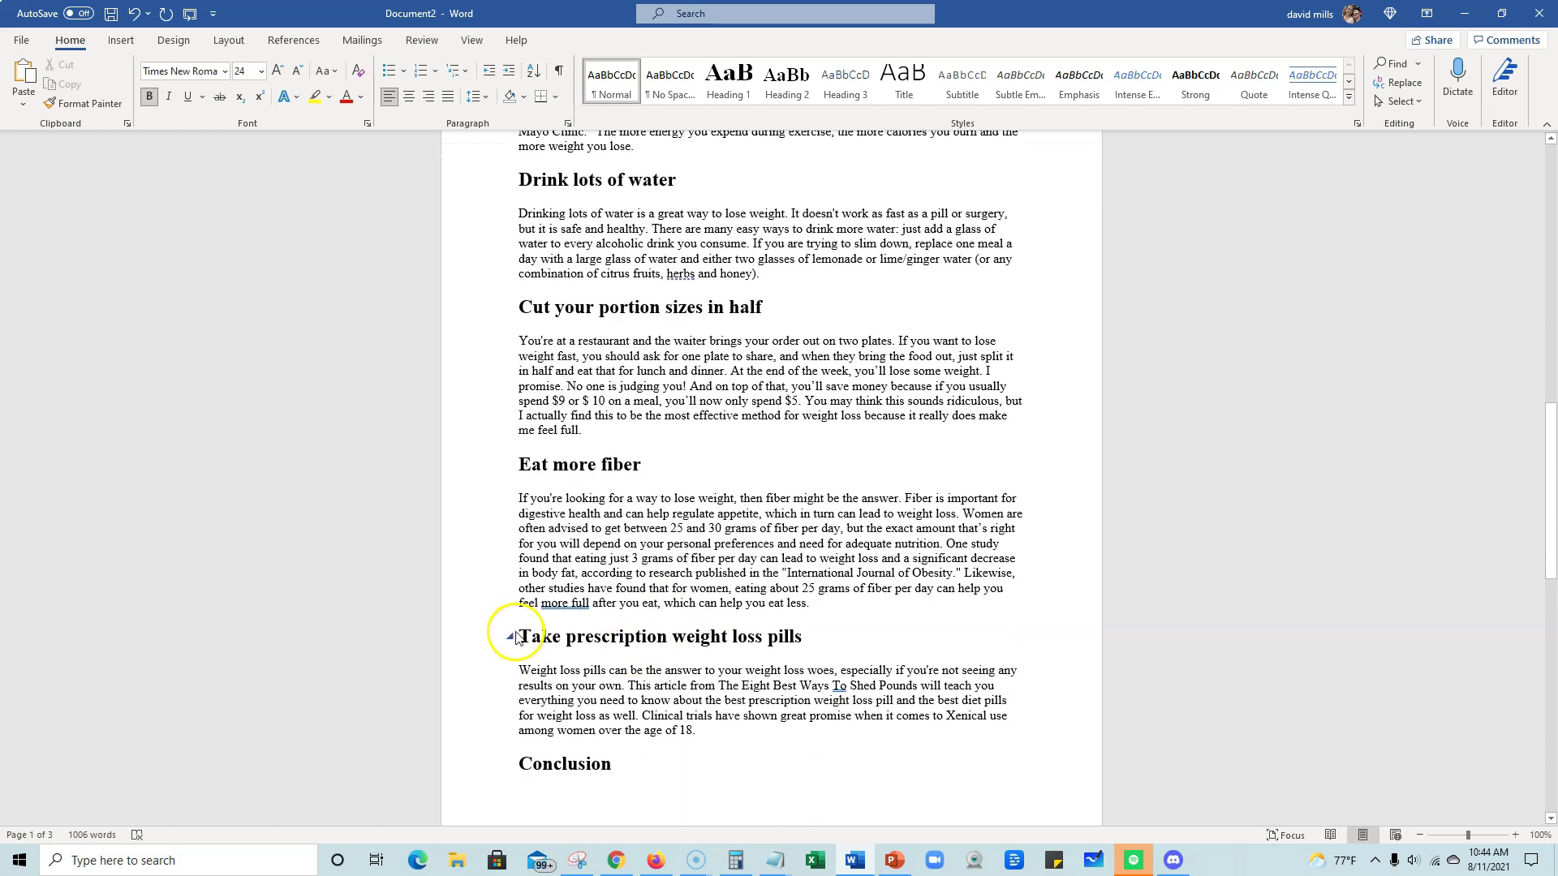
scroll(718, 660, down, 2)
scroll(718, 660, down, 9)
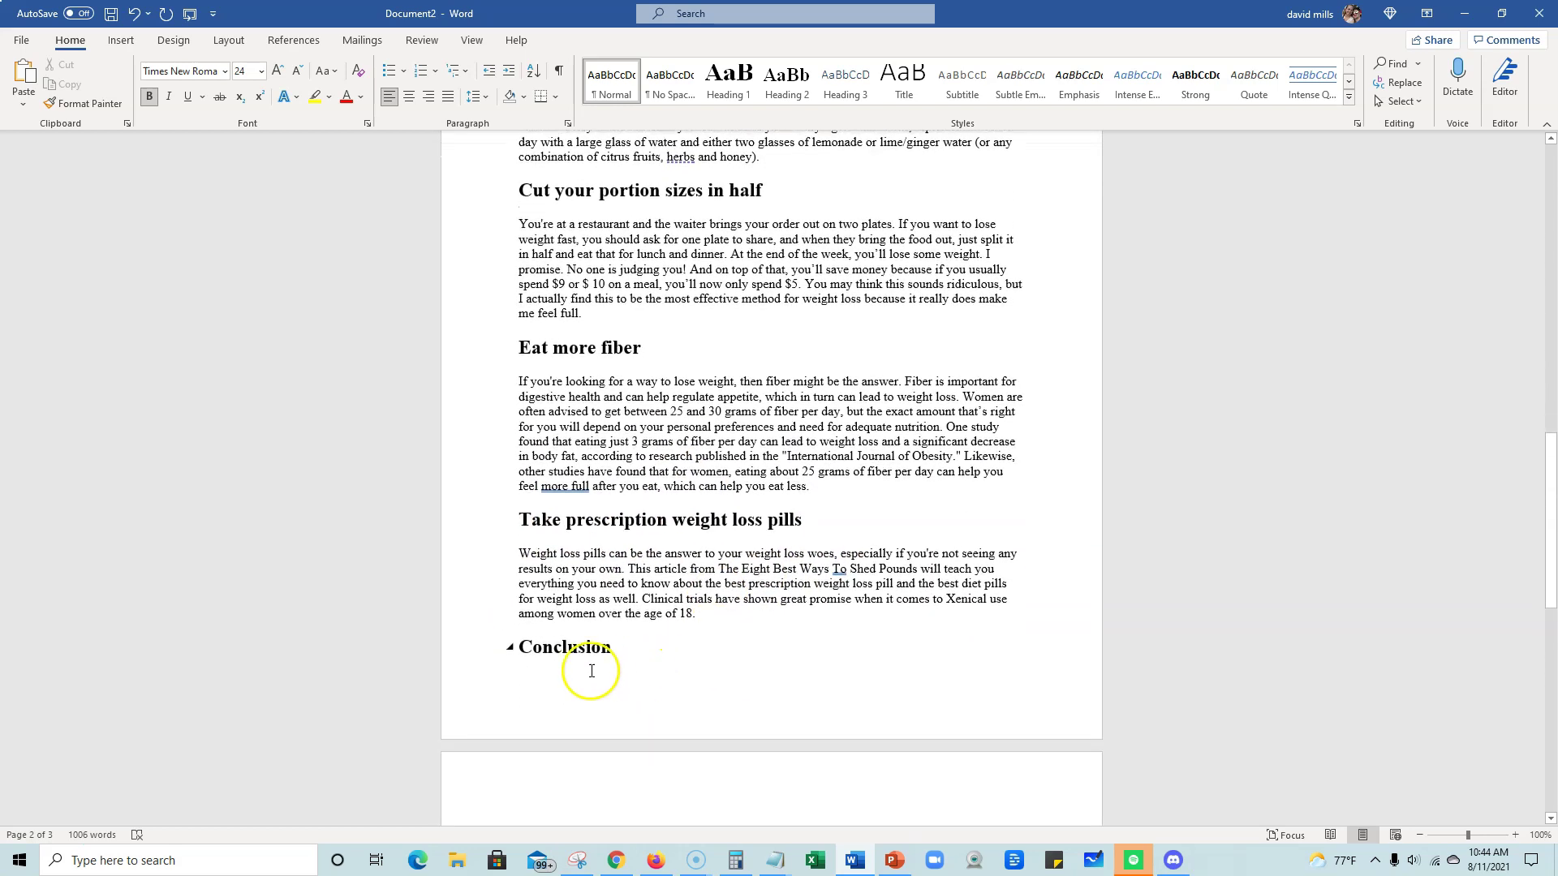
scroll(930, 645, up, 5)
scroll(930, 645, up, 20)
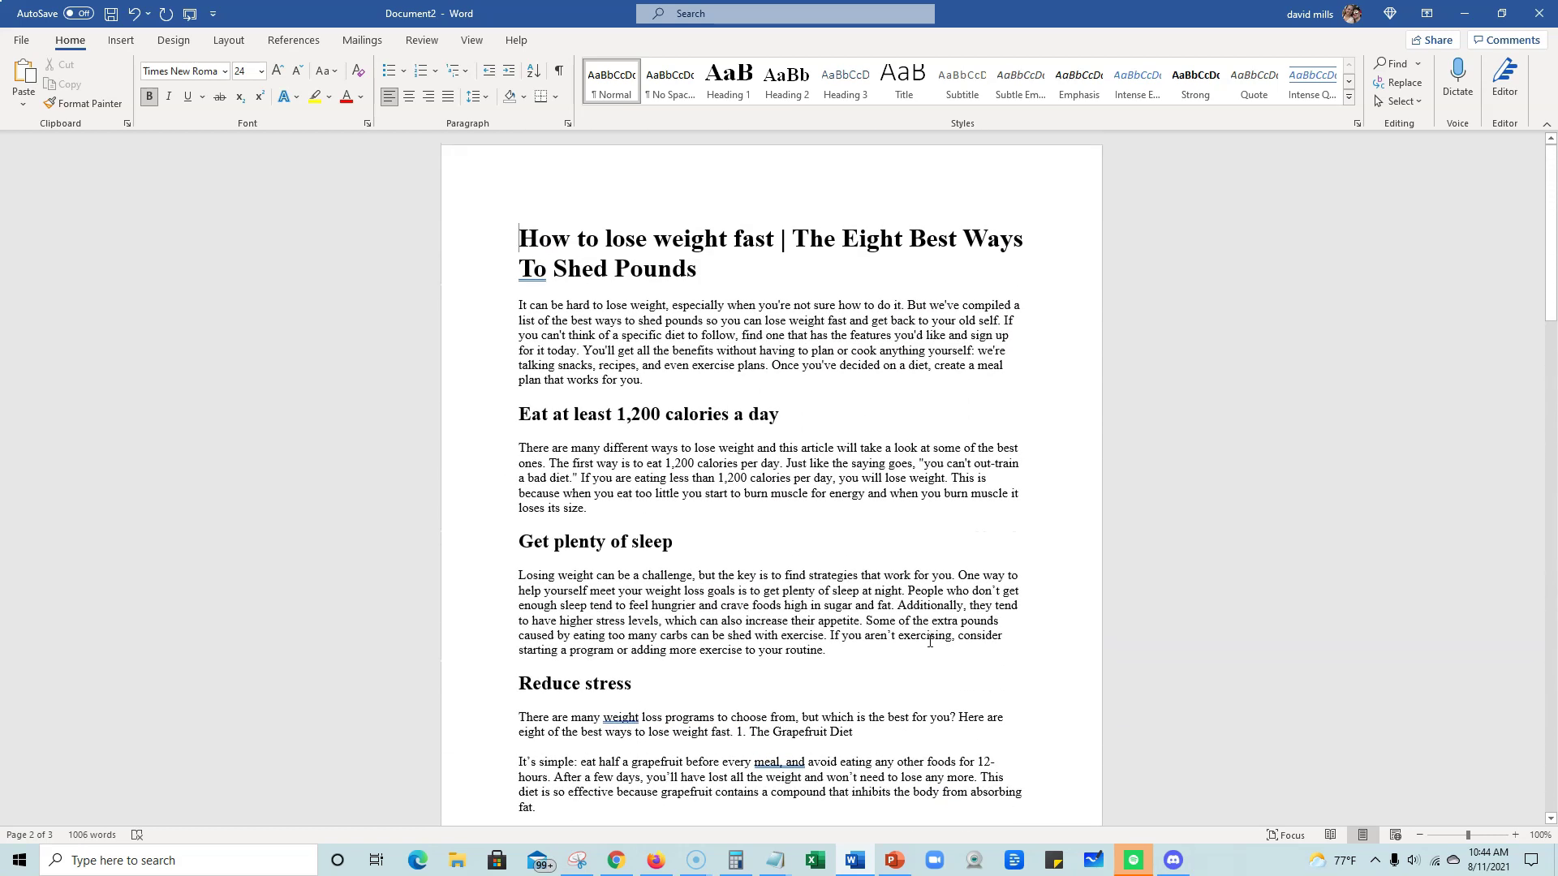
Step: Select the full article text in Word, switch to Chrome and log in to Copyscape's Premium Search page
click(684, 374)
key(ctrl+a)
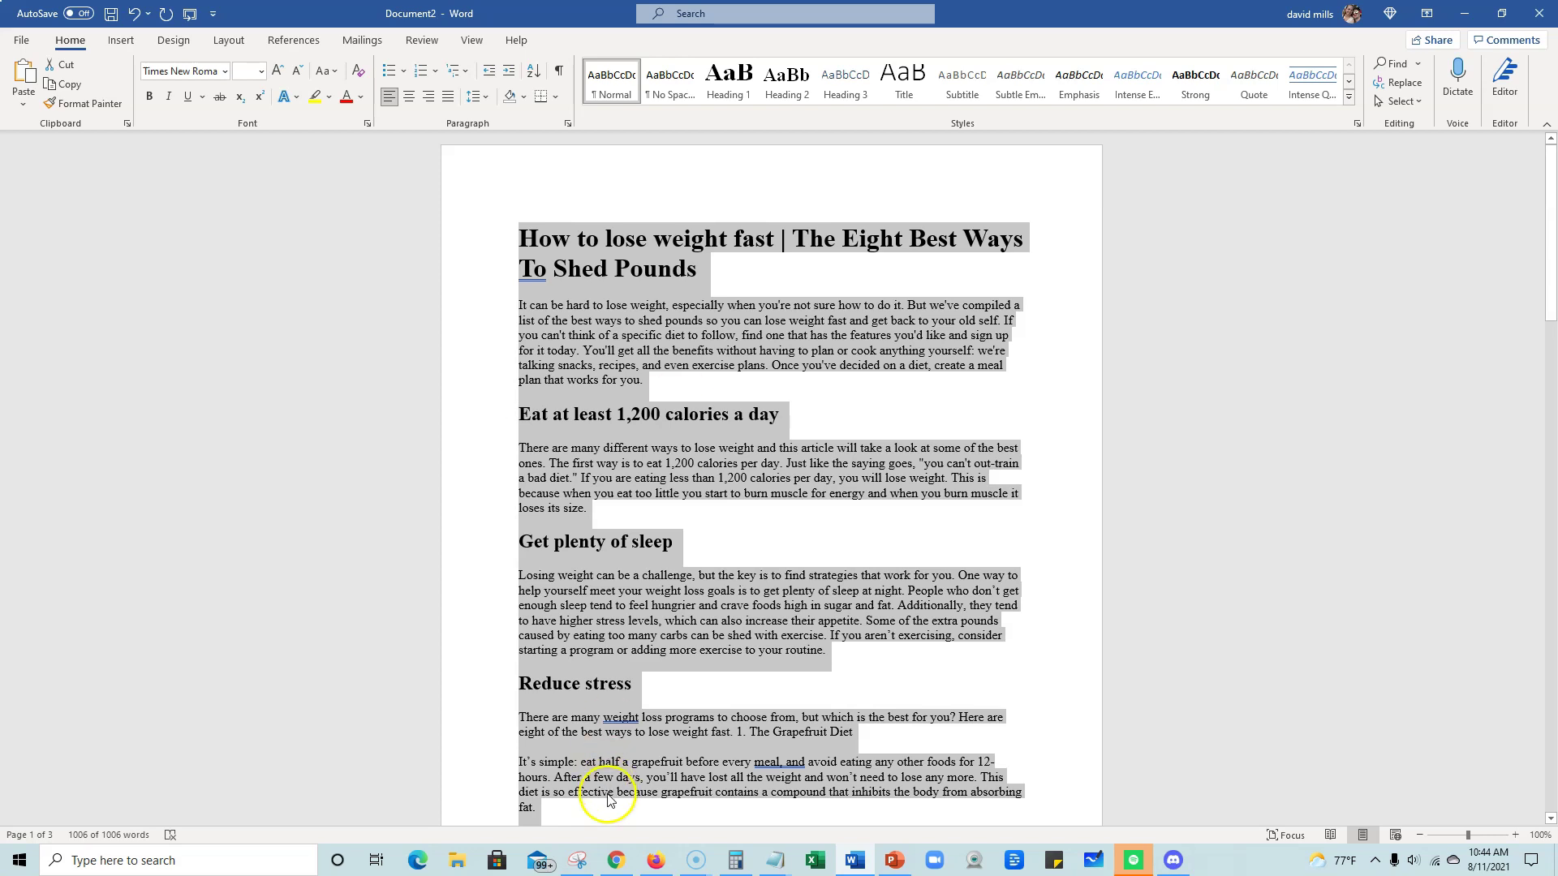
click(616, 860)
click(1361, 13)
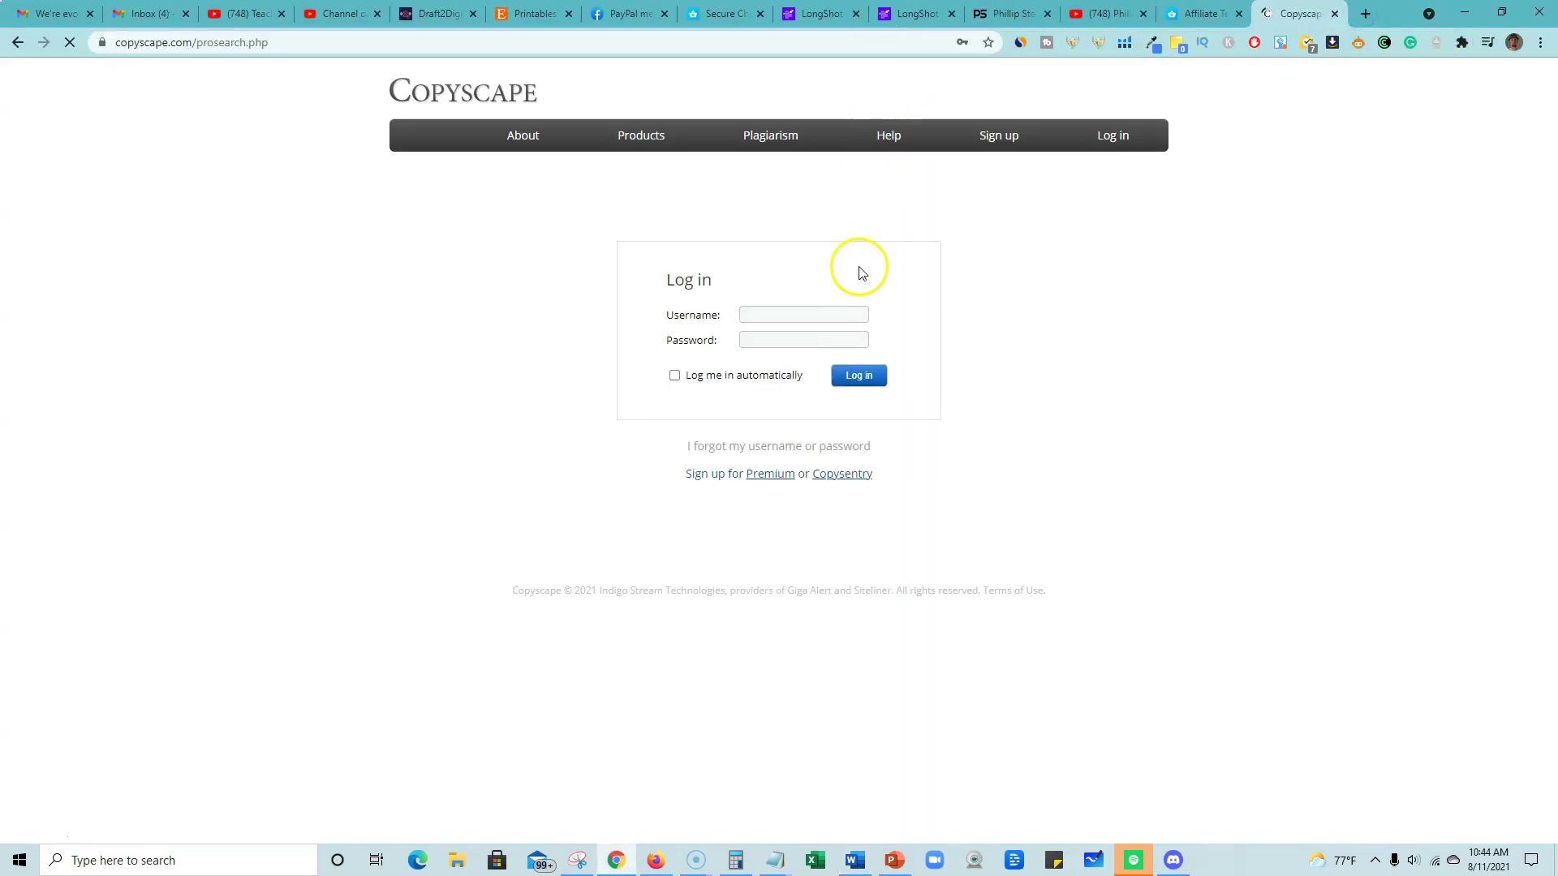
click(807, 348)
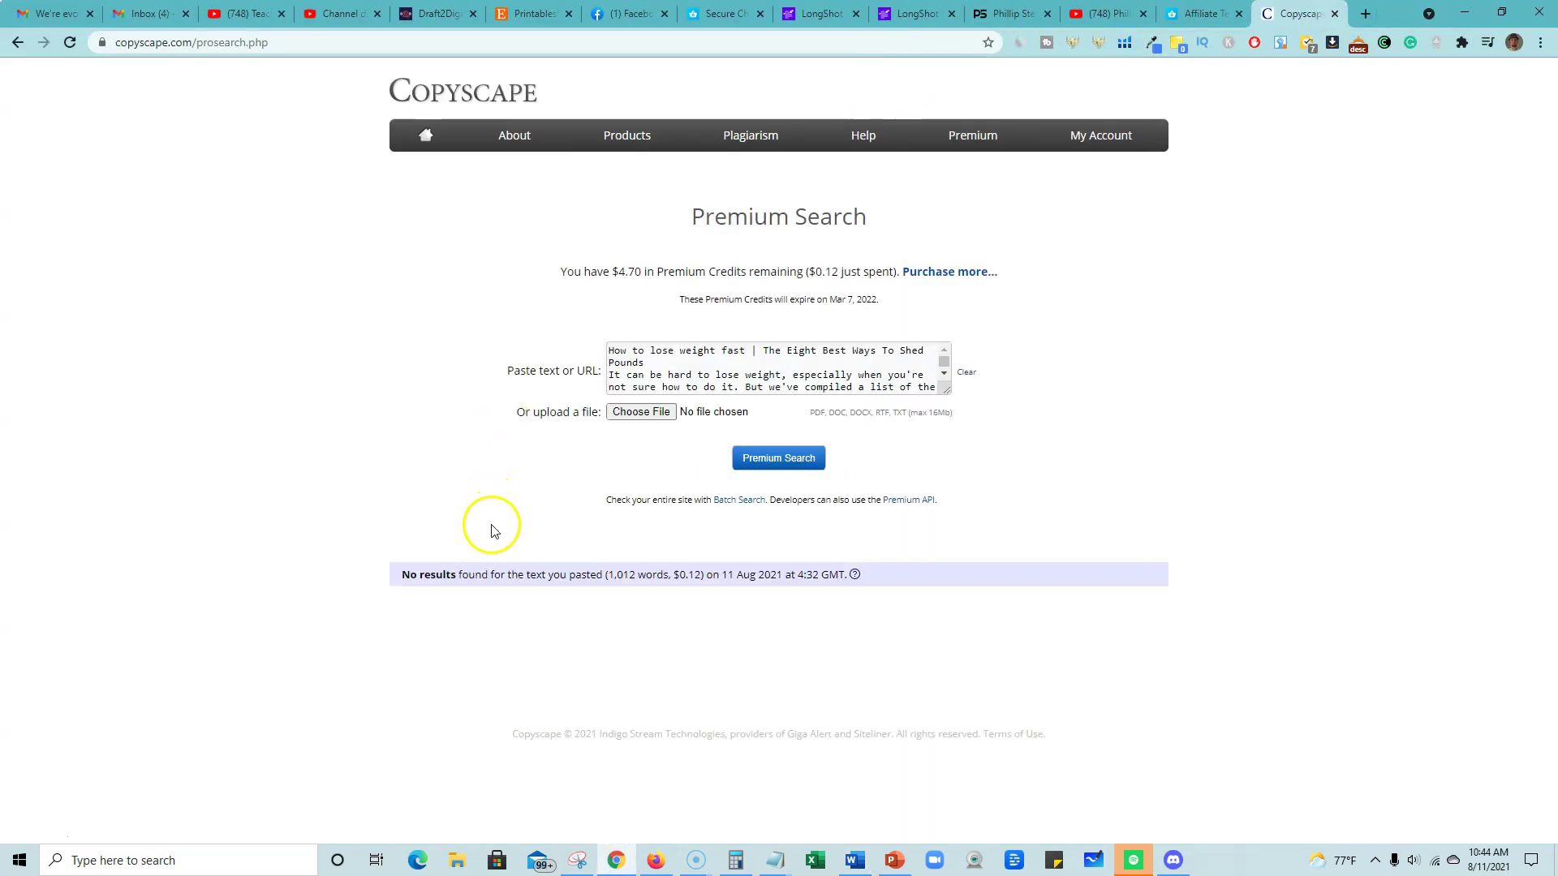
Step: Examine the Copyscape Premium Search result and enlarge the text box to inspect the checked article text
drag(403, 573, 728, 575)
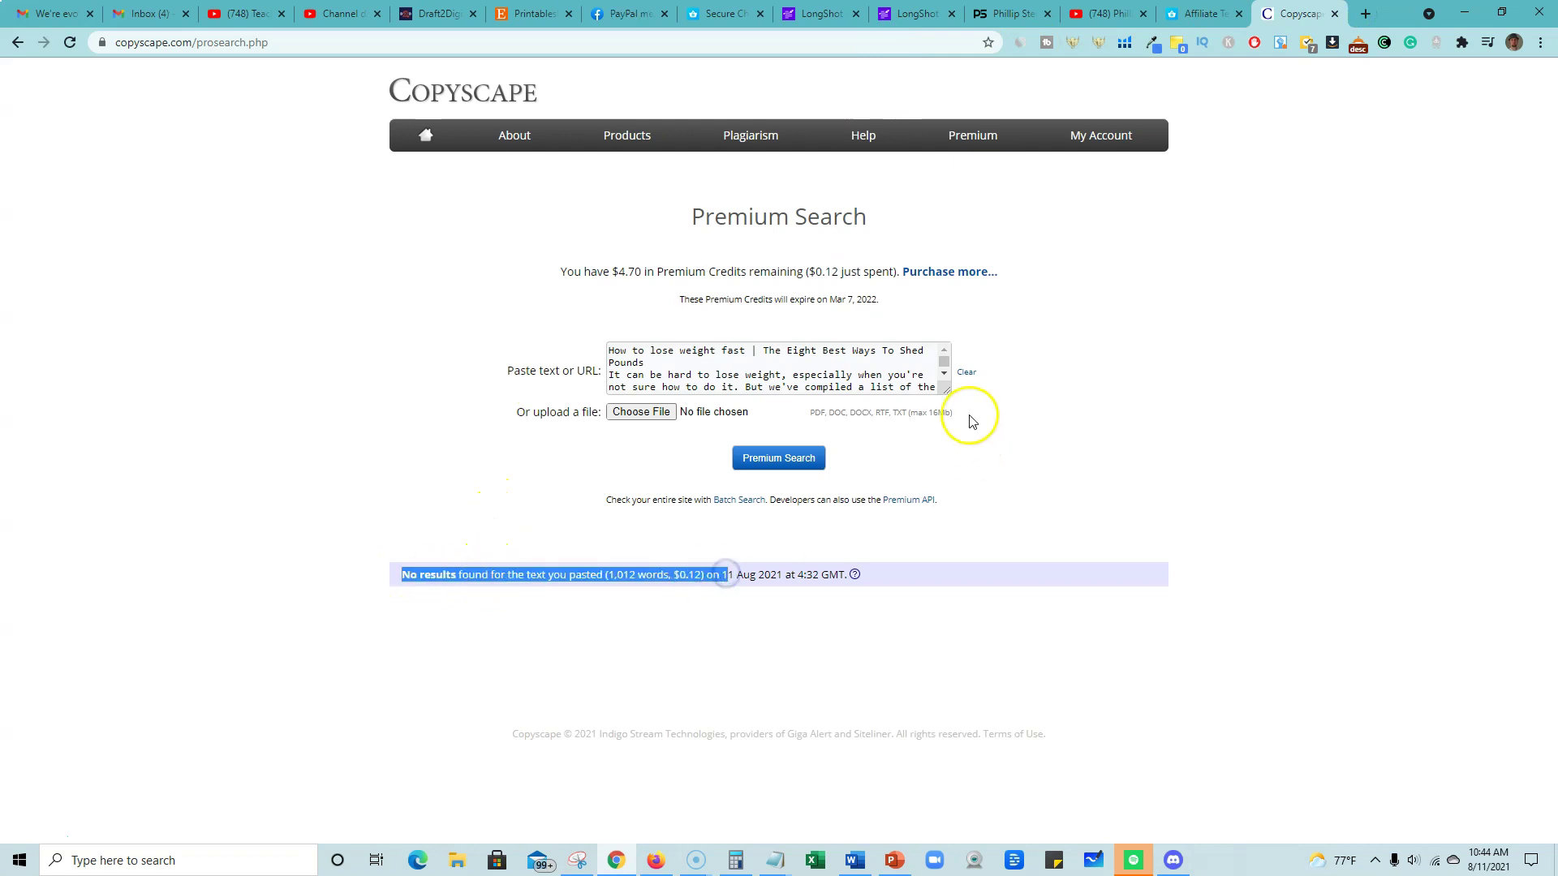
drag(945, 389, 1195, 604)
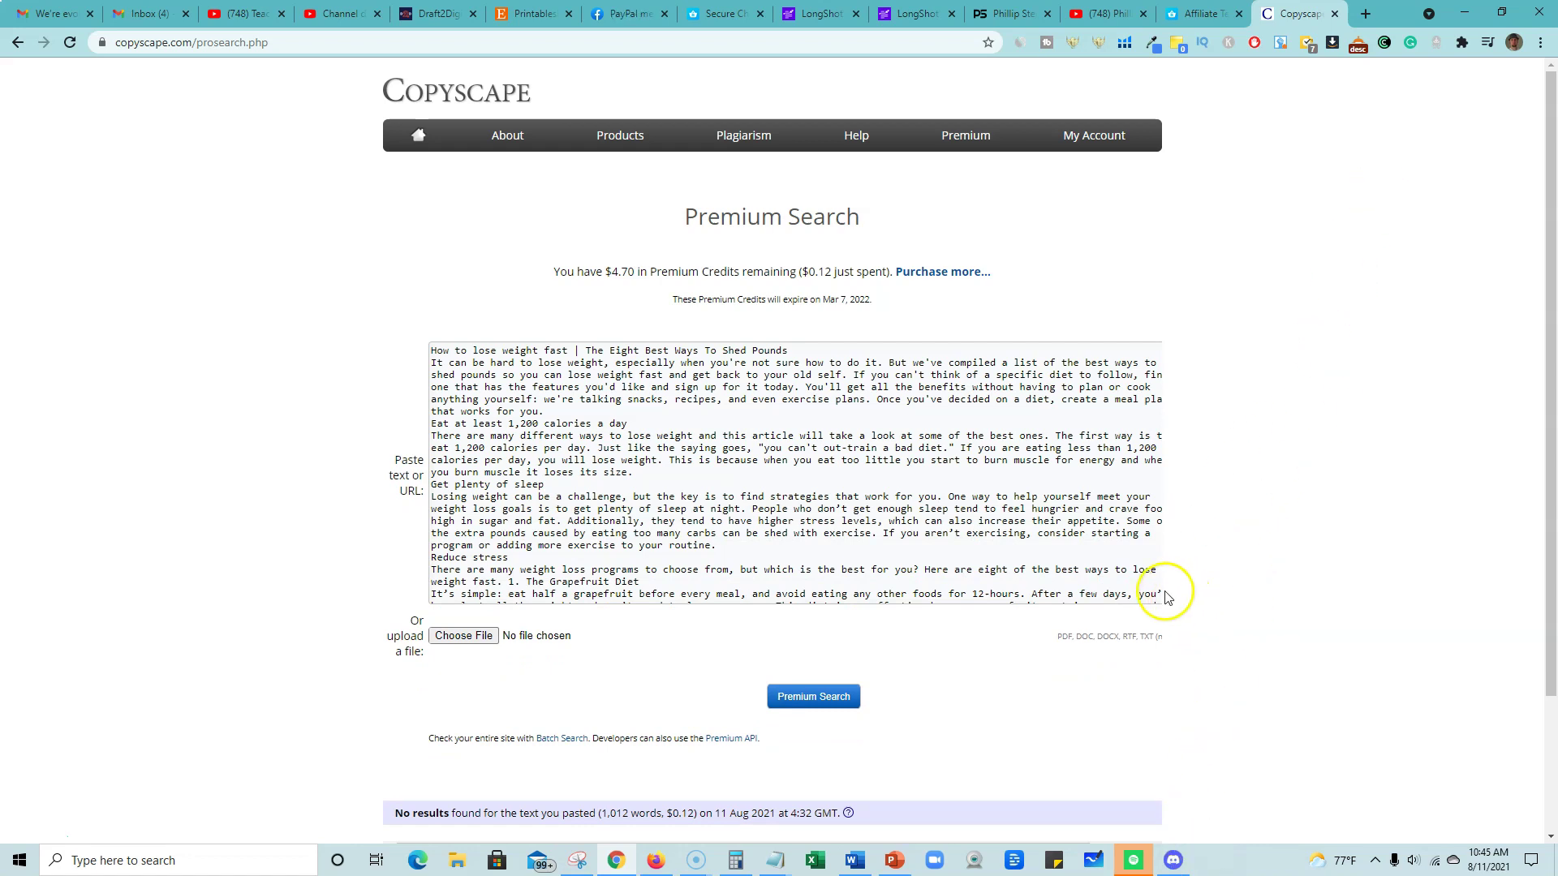
key(ctrl+a)
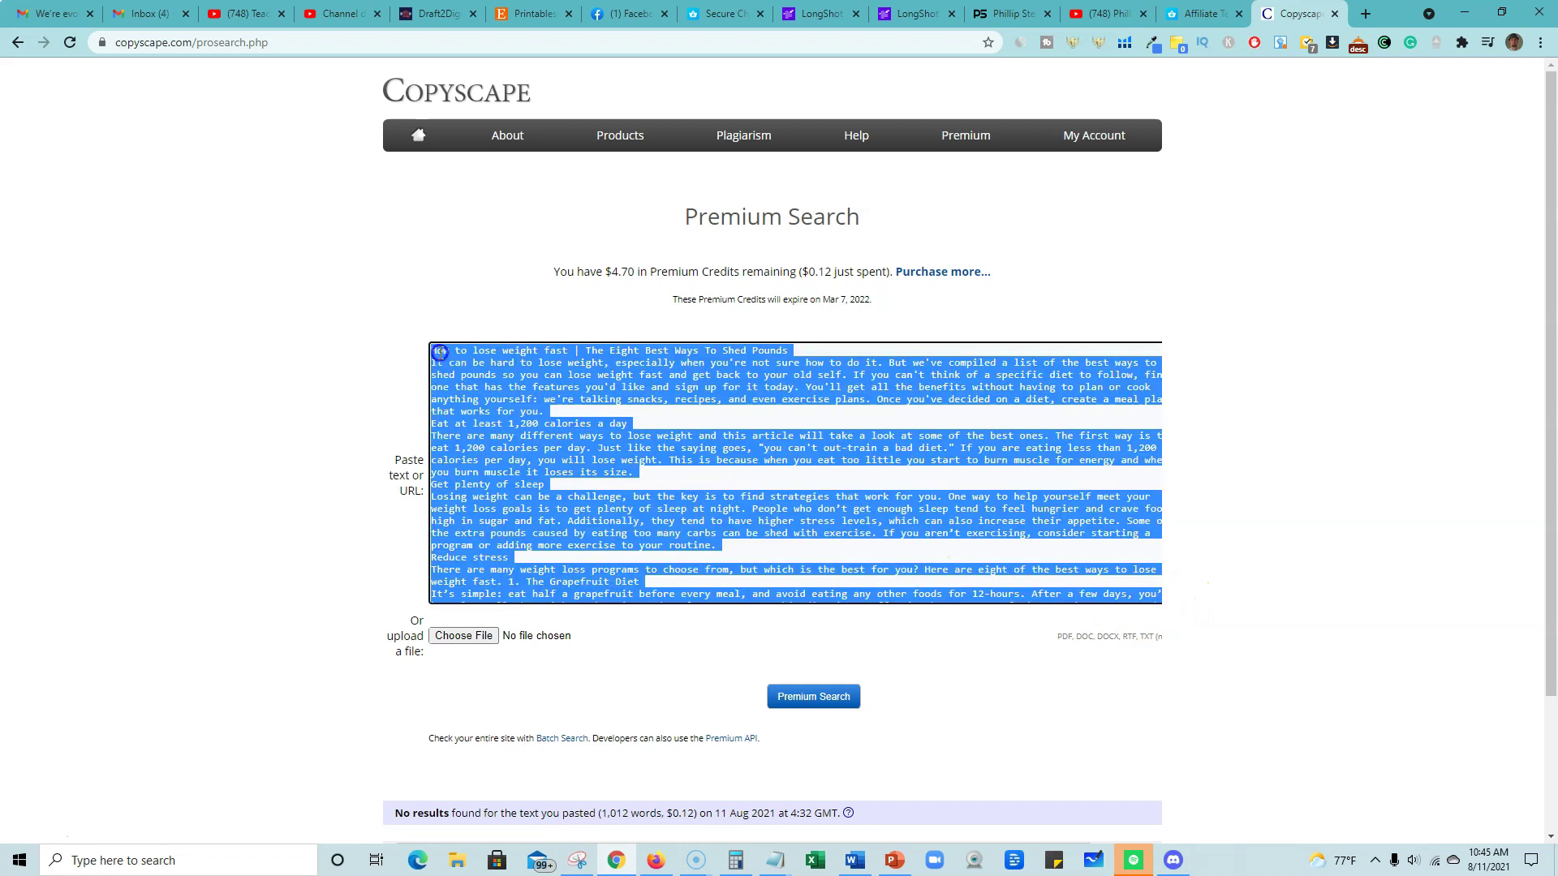
click(1280, 419)
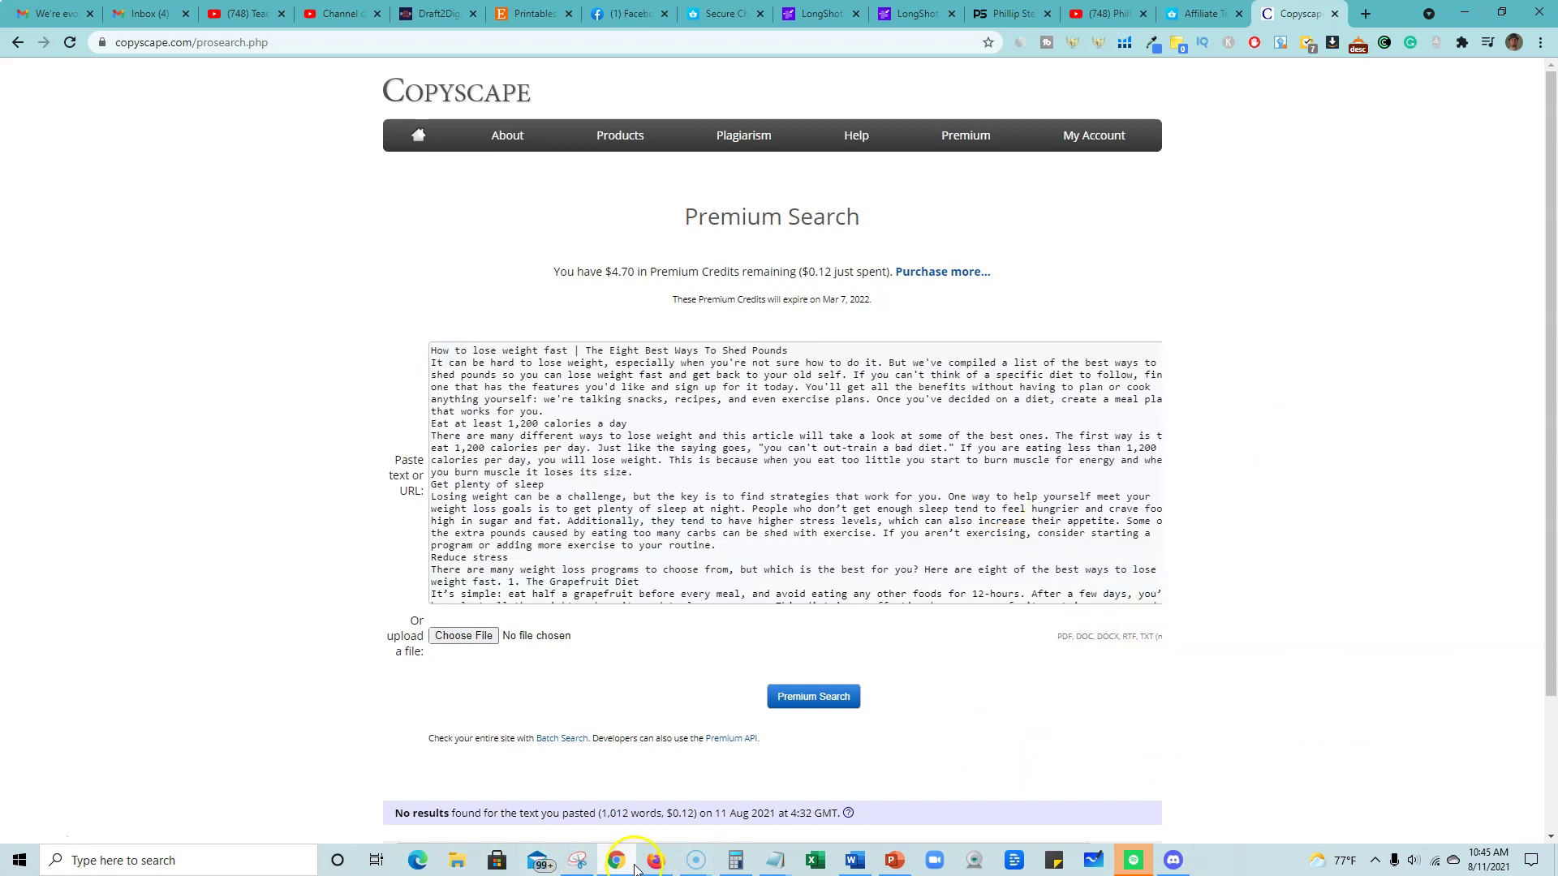
Step: Switch back to LongShot in Firefox and look over the finished blog draft
click(661, 863)
click(486, 390)
scroll(503, 381, up, 10)
scroll(509, 359, down, 10)
scroll(508, 367, up, 10)
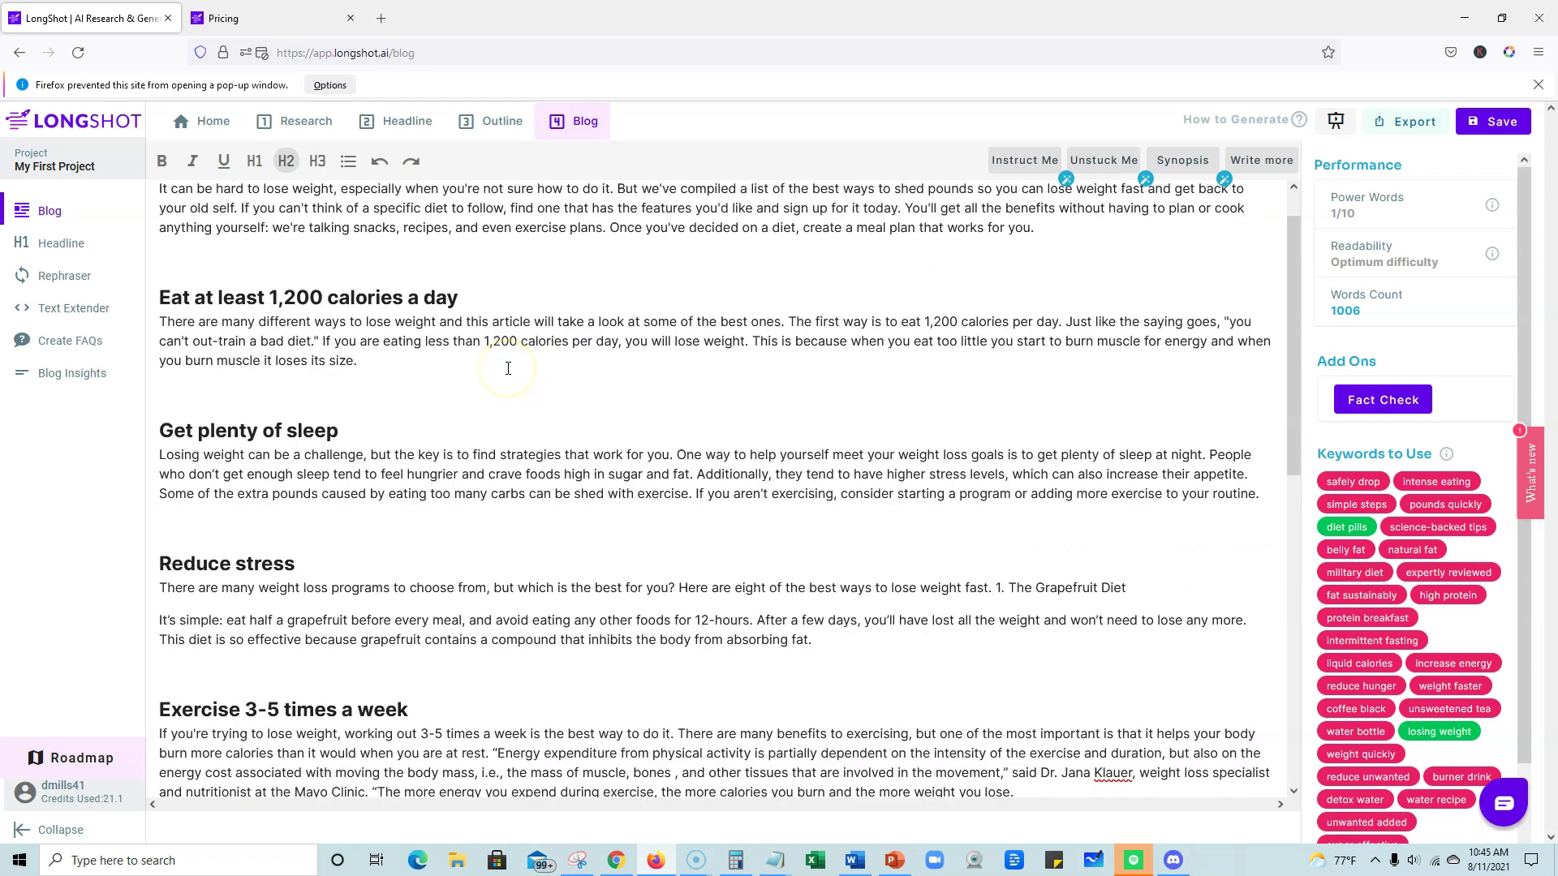